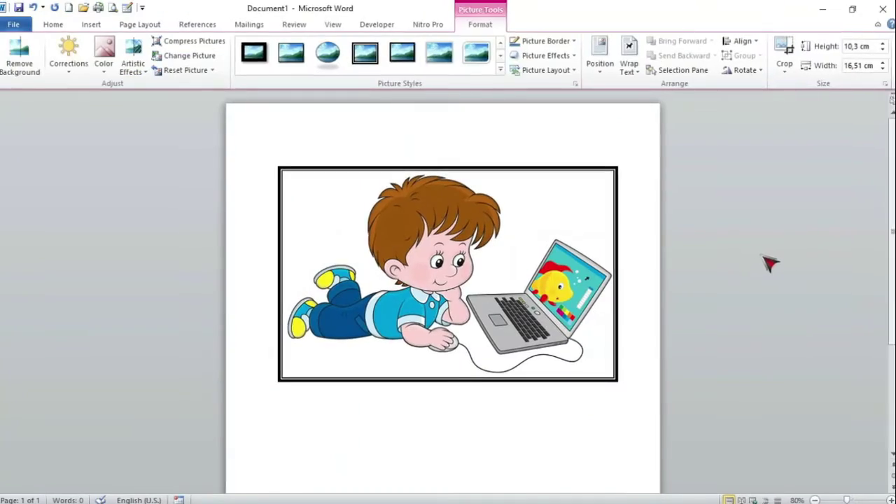
# Deselect the boy picture, now framed with a thick black double-line border
pyautogui.click(772, 262)
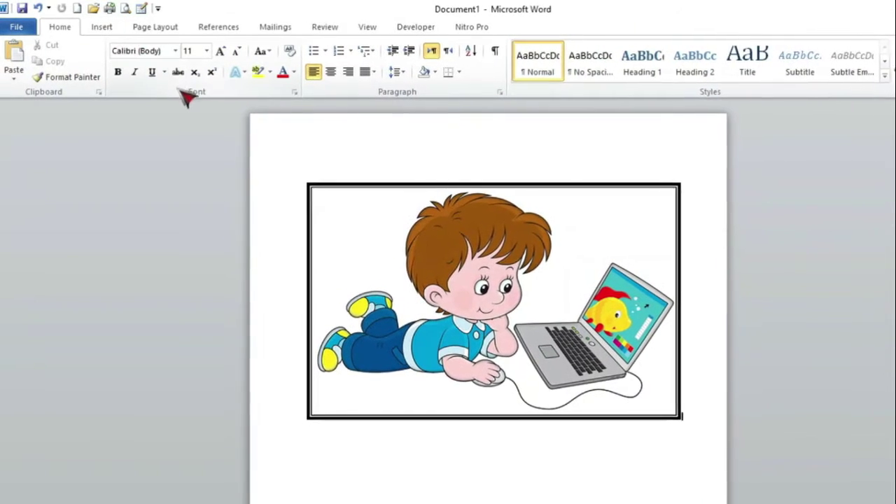
# Insert the Tabular List quick table below the picture
pyautogui.click(103, 26)
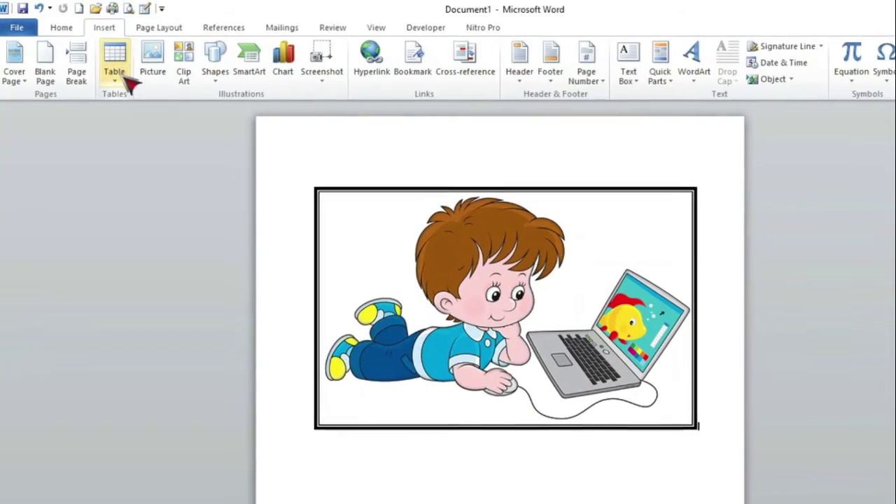
pyautogui.click(123, 78)
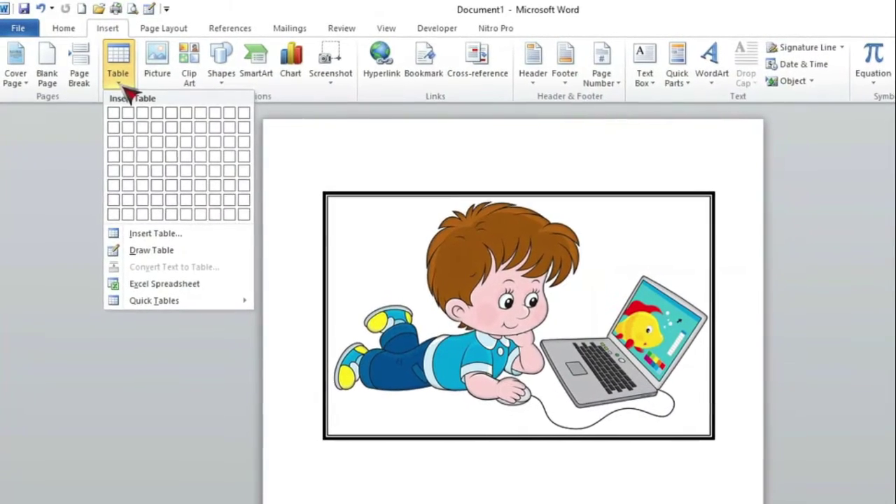
pyautogui.click(161, 315)
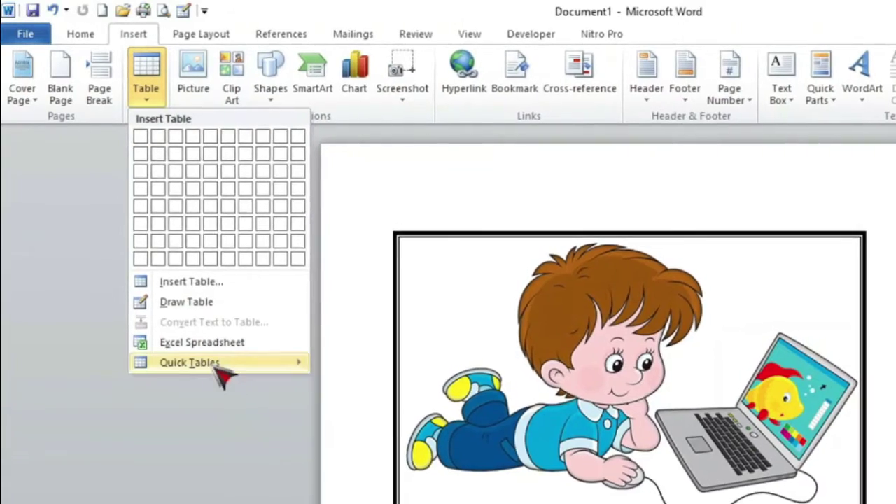
pyautogui.moveTo(217, 369)
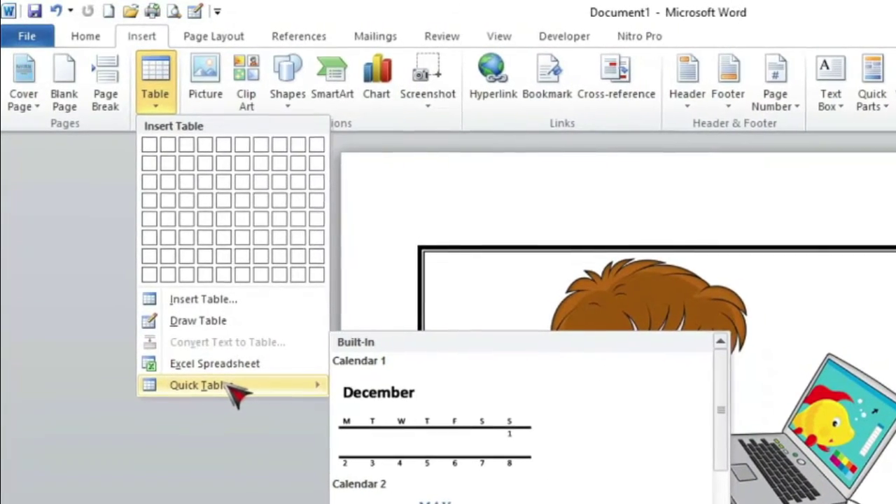
pyautogui.scroll(-5, 535, 430)
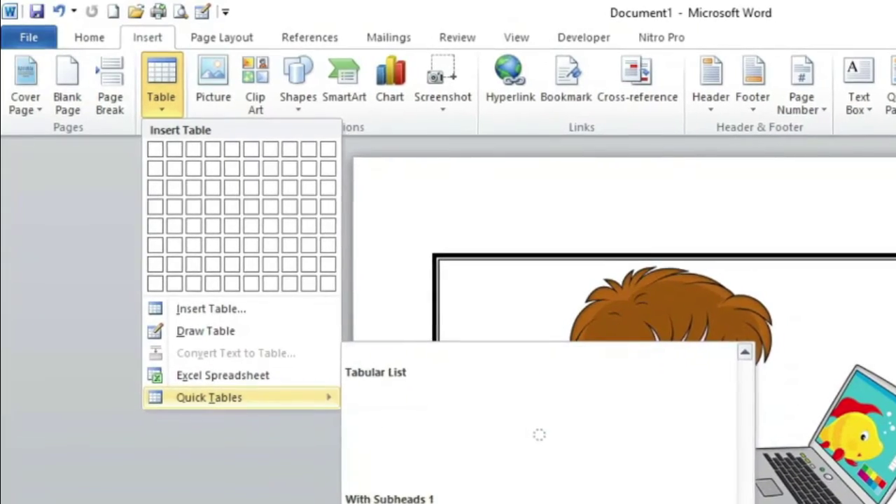
pyautogui.scroll(5, 539, 434)
pyautogui.scroll(-5, 557, 501)
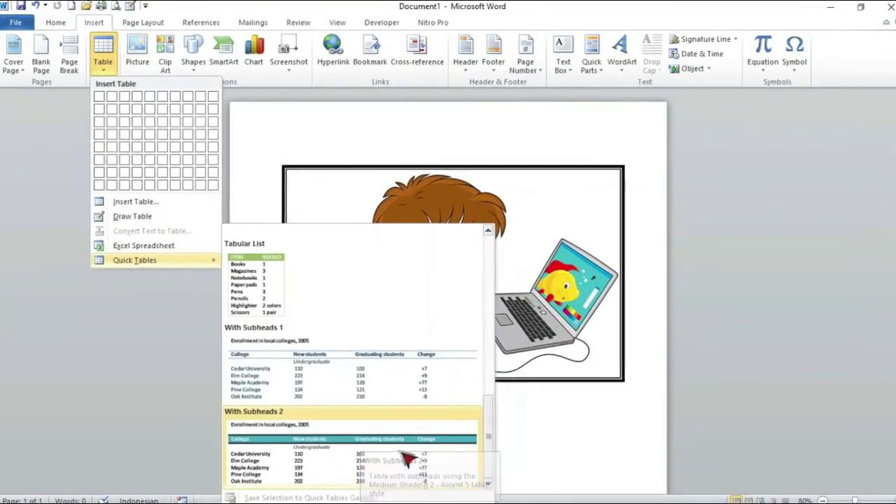
pyautogui.click(290, 296)
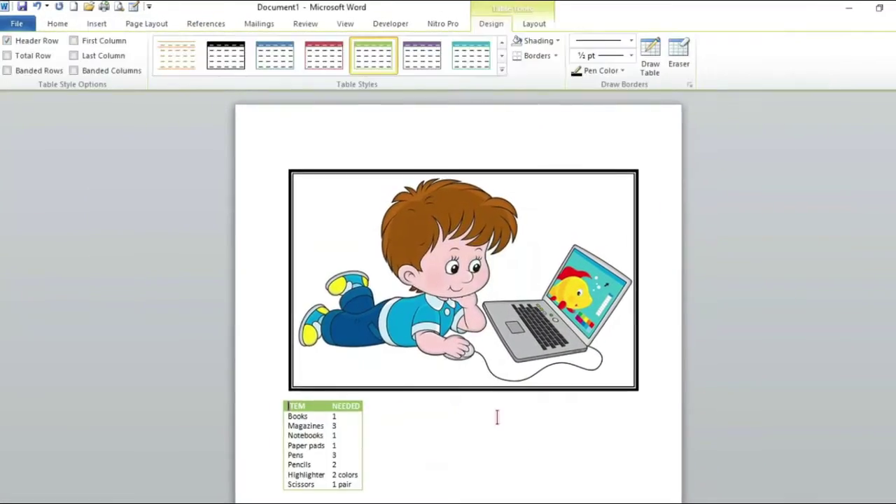
# Select everything in the document and delete it, leaving an empty page
pyautogui.scroll(-3, 497, 417)
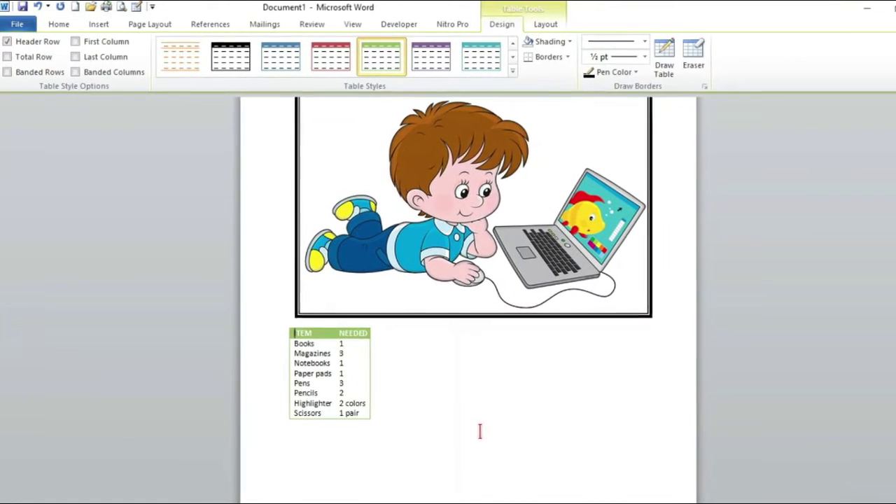
pyautogui.click(478, 451)
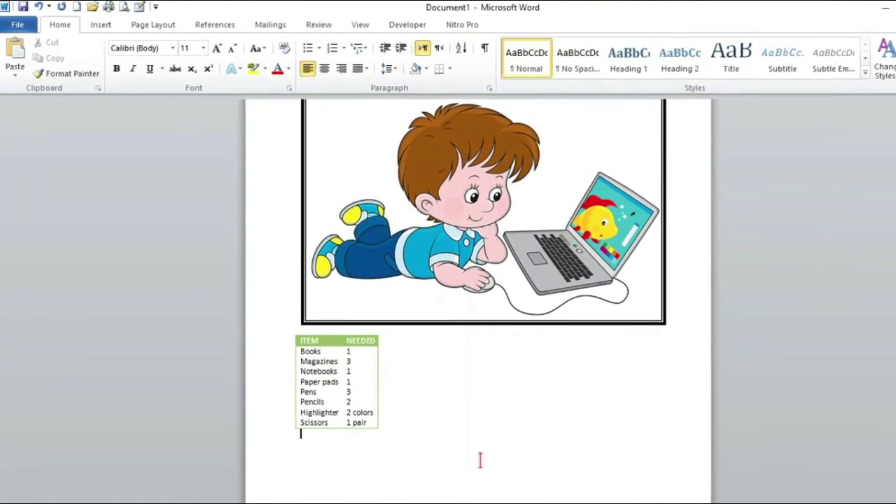
pyautogui.hotkey('ctrl', 'a')
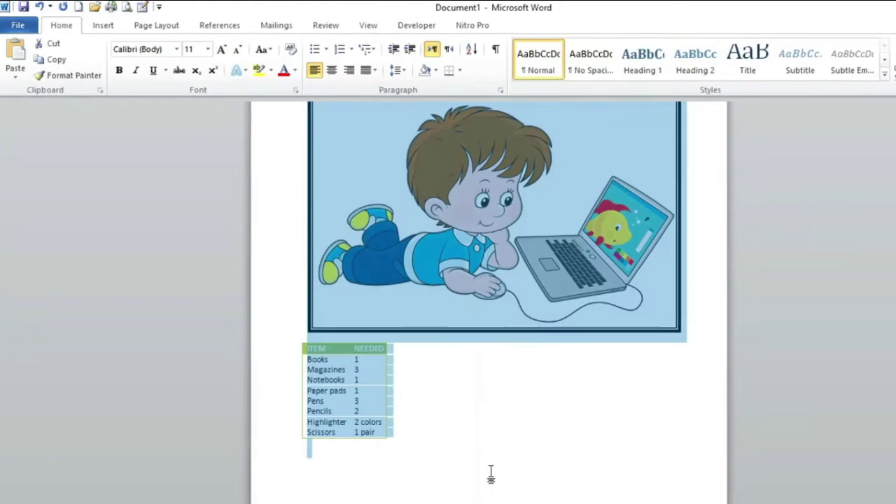
pyautogui.press('Delete')
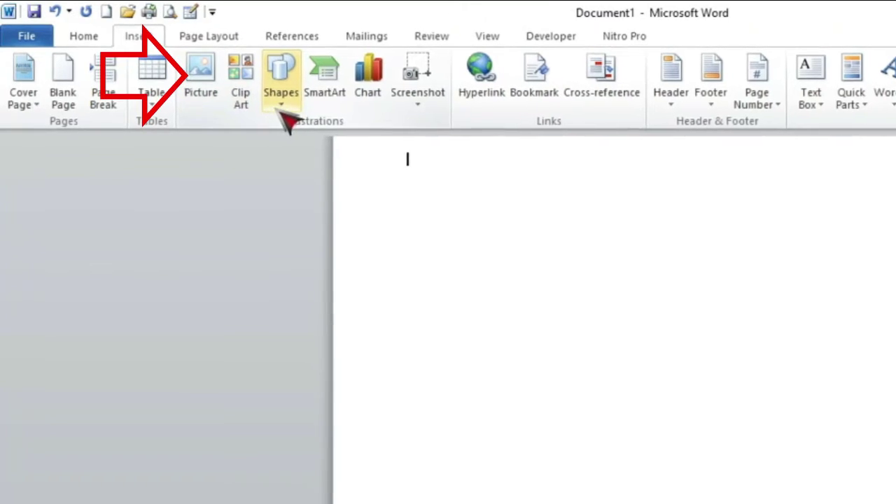
# Insert the boy-with-laptop picture onto the empty page
pyautogui.click(276, 108)
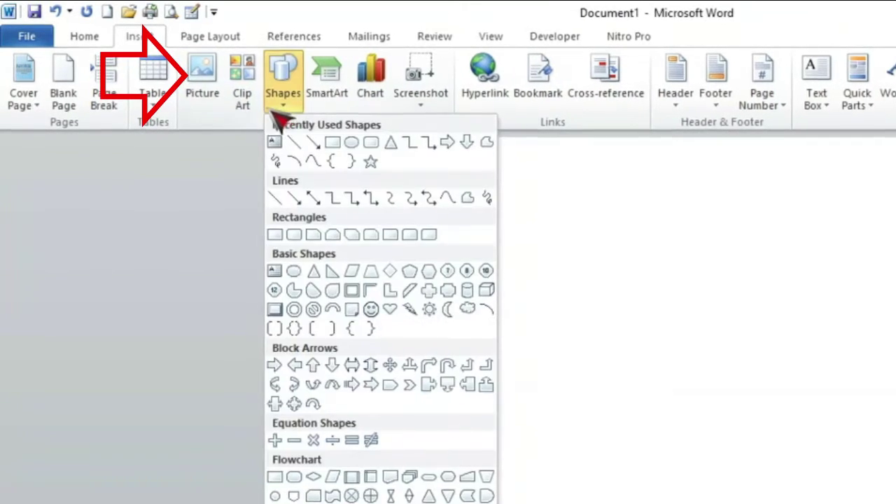
pyautogui.click(204, 75)
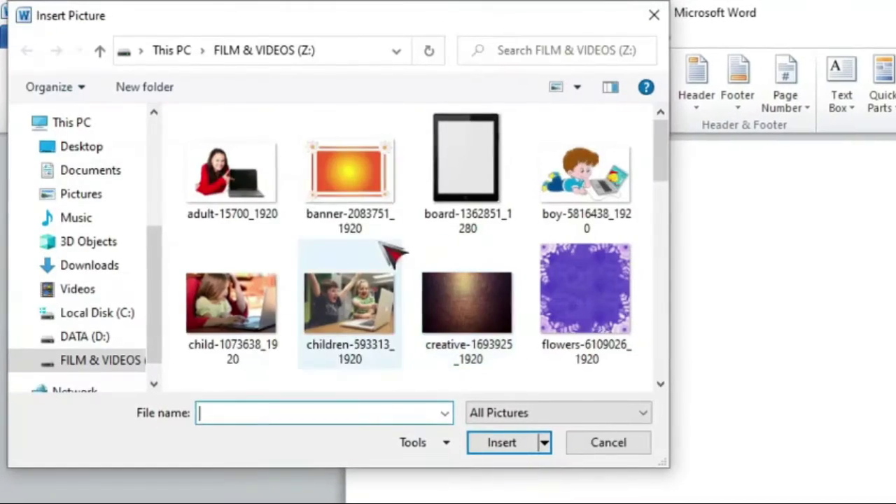
pyautogui.doubleClick(593, 183)
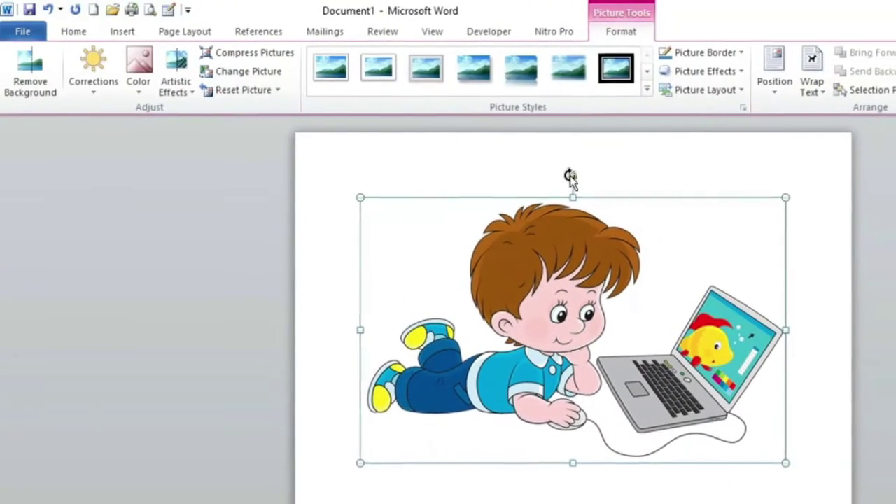
# Rotate the picture, undo the rotation, shrink it slightly, then tilt it again
pyautogui.moveTo(554, 173)
pyautogui.mouseDown()
pyautogui.moveTo(562, 157)
pyautogui.moveTo(566, 166)
pyautogui.moveTo(558, 163)
pyautogui.mouseUp()
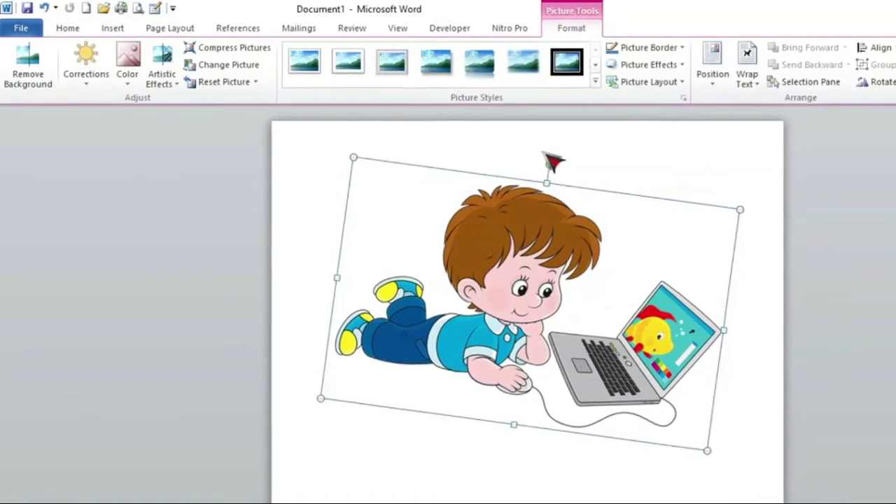
pyautogui.hotkey('ctrl', 'z')
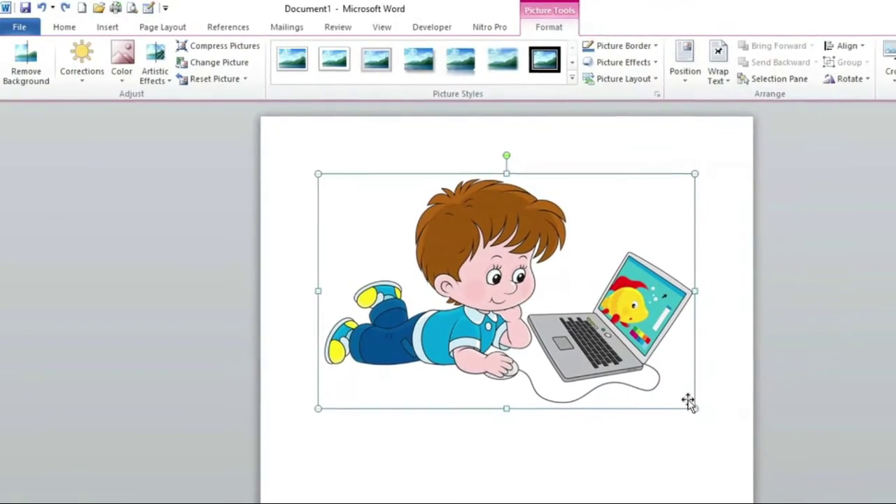
pyautogui.moveTo(674, 395); pyautogui.dragTo(614, 378)
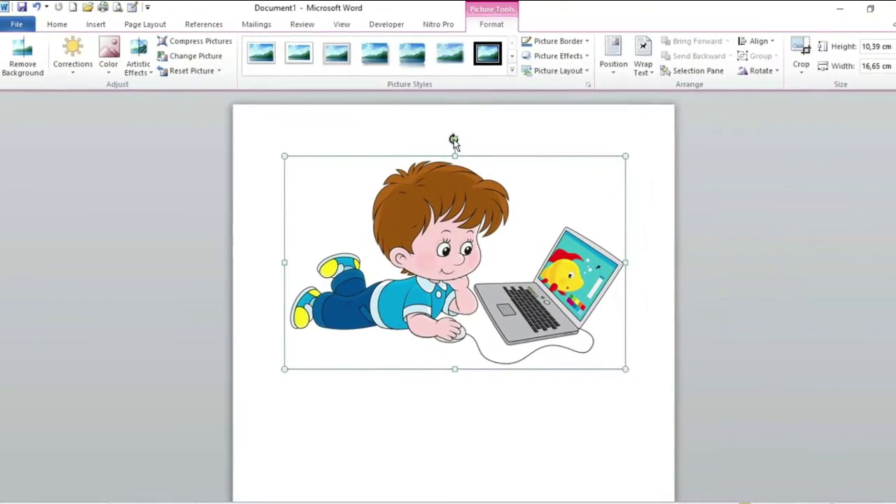
pyautogui.moveTo(459, 140); pyautogui.dragTo(412, 136)
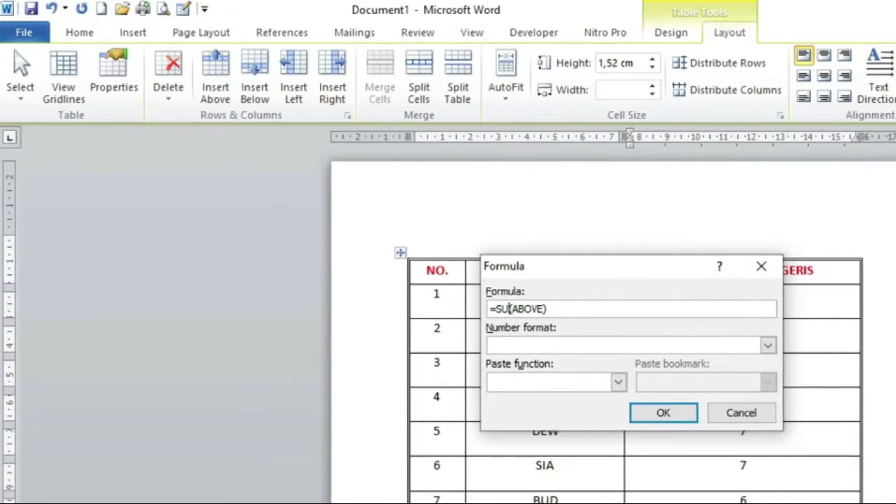
# Change the formula from SUM to MIN so MINIMAL shows 6
pyautogui.press('BackSpace')
pyautogui.press('BackSpace')
pyautogui.press('BackSpace')
pyautogui.write('MIN')
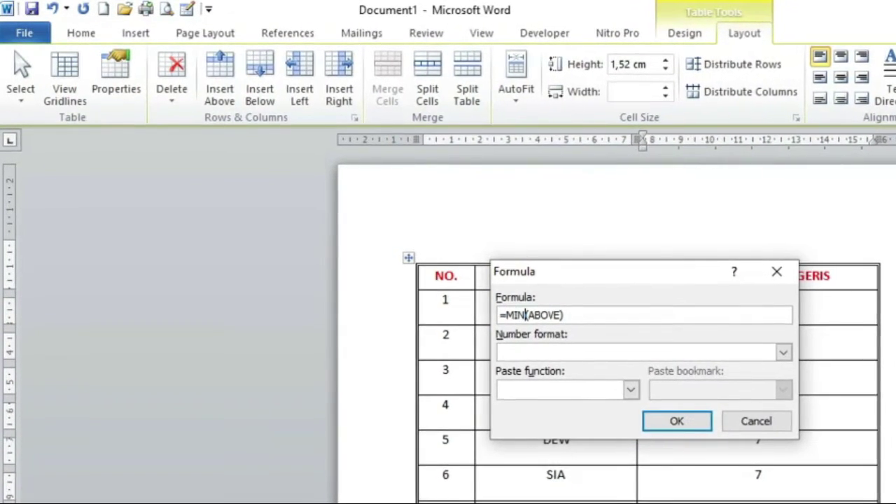
pyautogui.click(690, 427)
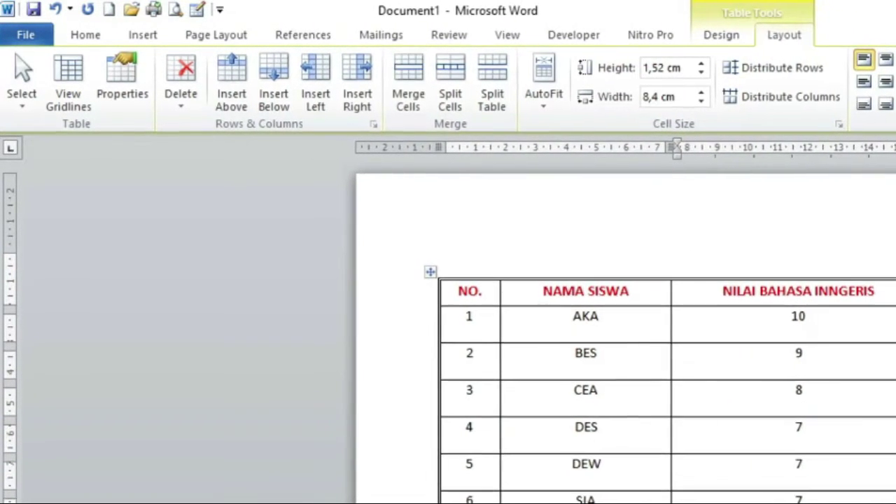
# Centre the four summary values (54, 13,5, 54, 6) in their cells
pyautogui.click(85, 34)
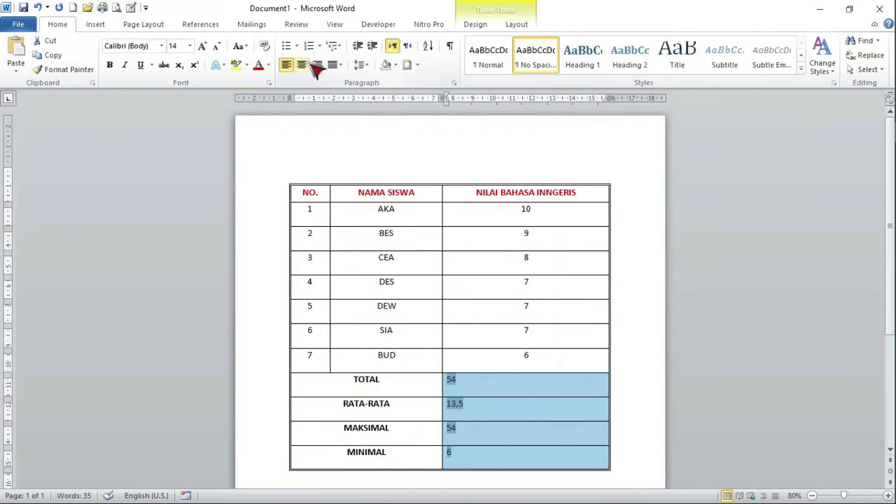
pyautogui.click(570, 452)
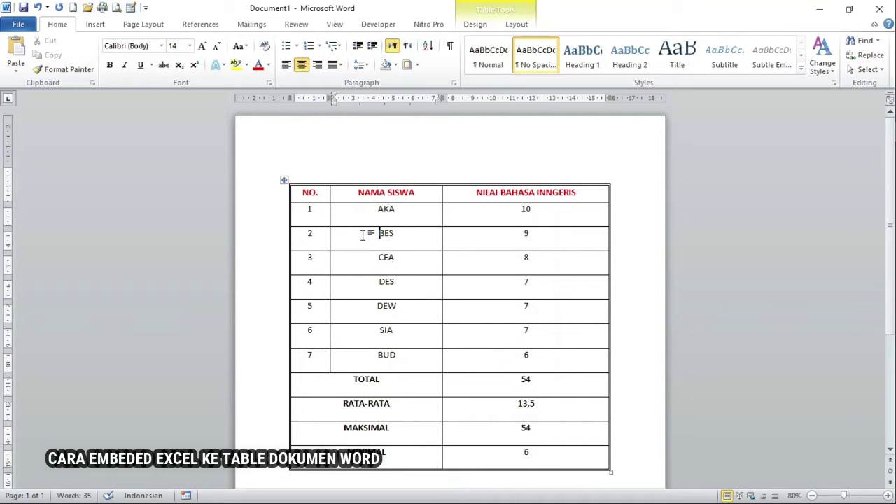
pyautogui.scroll(-5, 395, 250)
# Below the score table, embed a new Excel spreadsheet on page 2
pyautogui.click(488, 363)
pyautogui.scroll(-2, 489, 362)
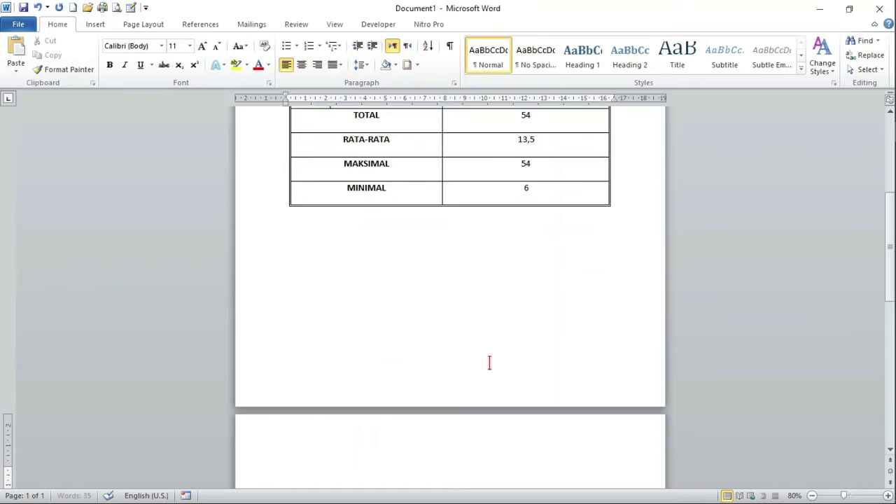
pyautogui.scroll(-6, 490, 362)
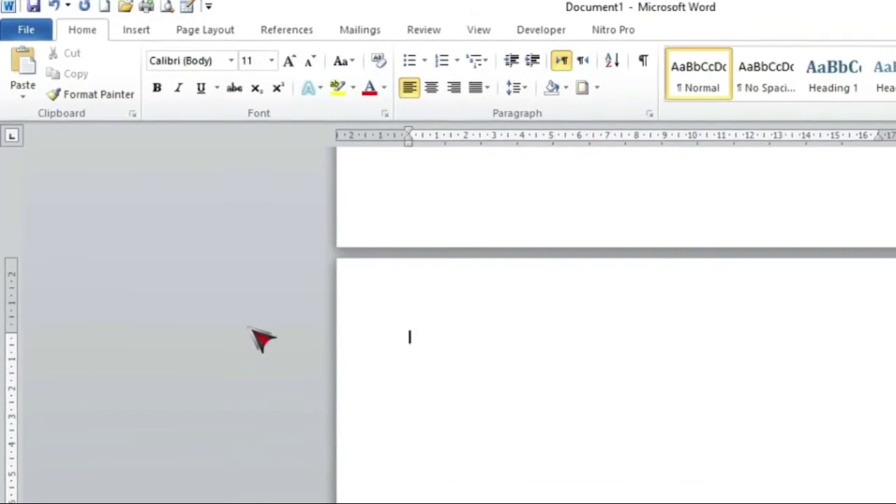
pyautogui.click(136, 32)
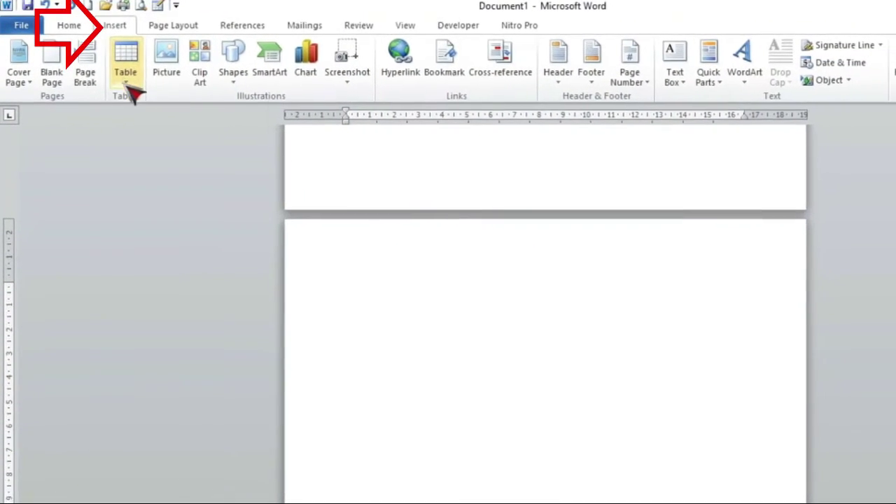
pyautogui.click(126, 77)
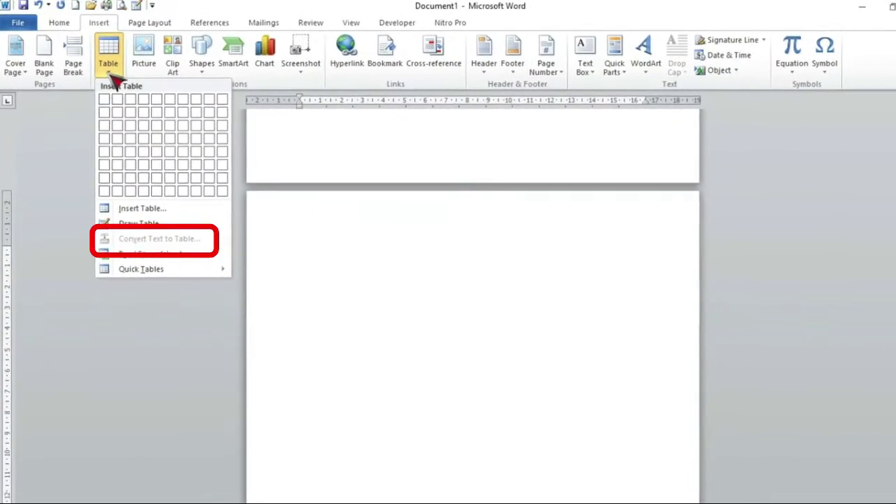
pyautogui.click(337, 292)
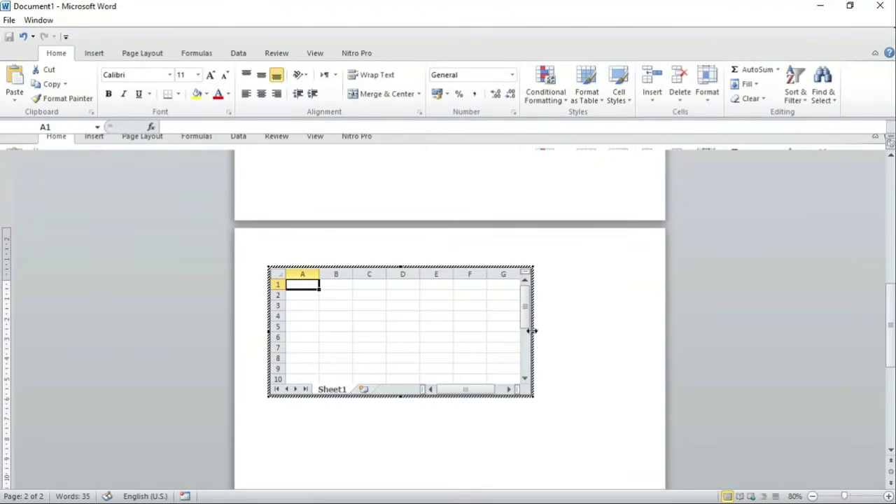
# Enlarge the embedded worksheet to 16 rows by 9 columns
pyautogui.moveTo(533, 397); pyautogui.dragTo(556, 420)
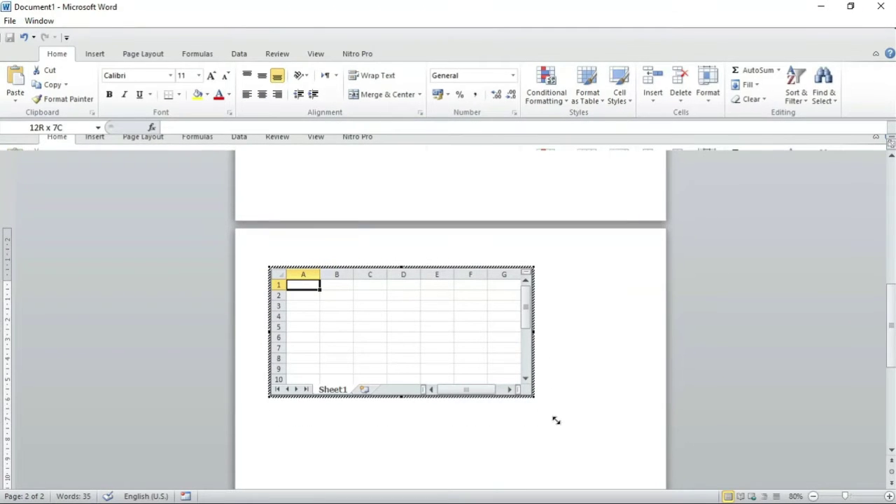
pyautogui.moveTo(610, 457); pyautogui.dragTo(616, 462)
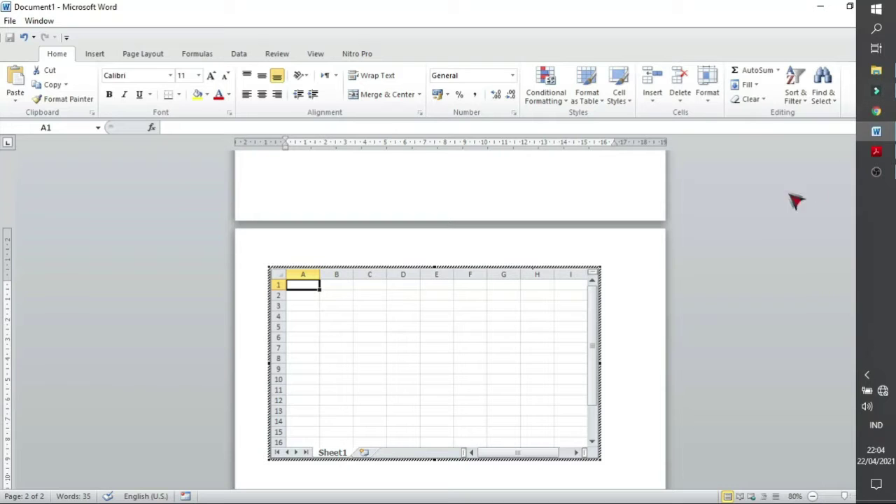
pyautogui.scroll(8, 604, 266)
pyautogui.scroll(-3, 592, 264)
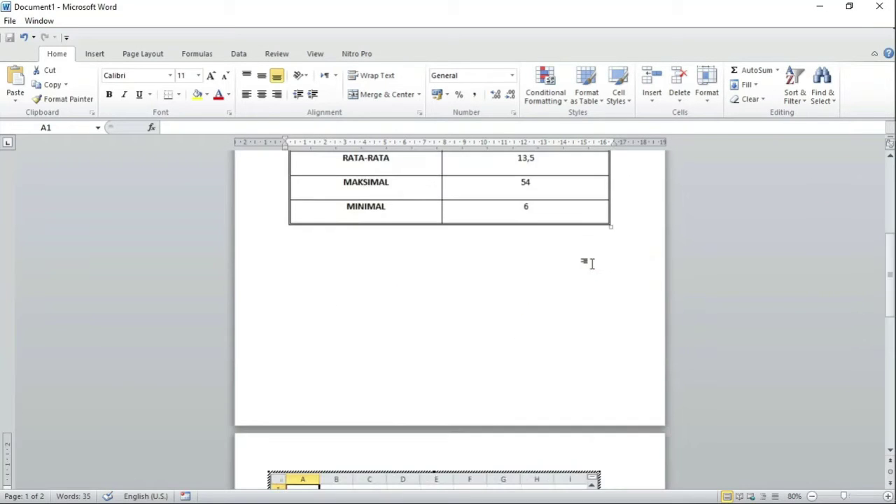
pyautogui.scroll(-6, 591, 263)
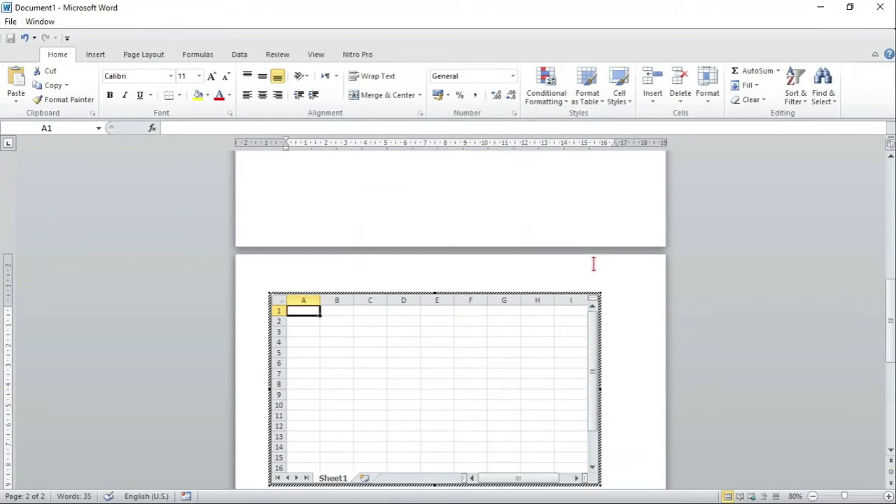
# Leave the worksheet and select the entire score table on page 1
pyautogui.moveTo(890, 171)
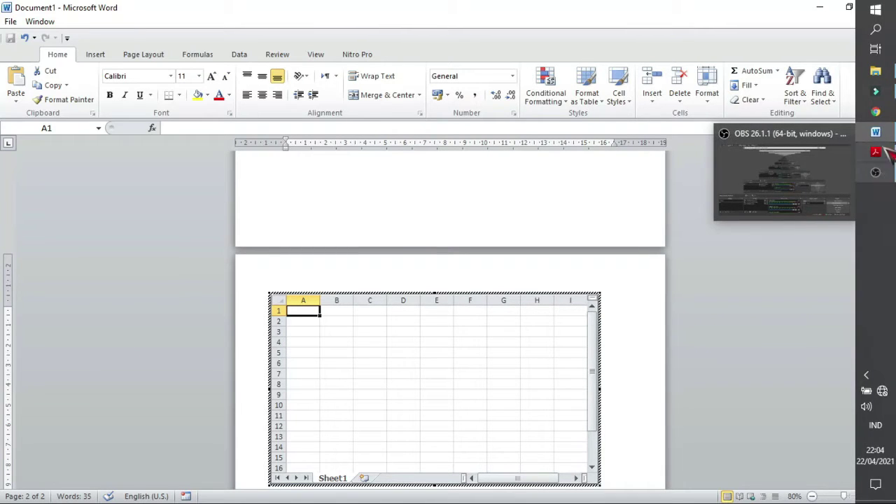
pyautogui.scroll(10, 872, 286)
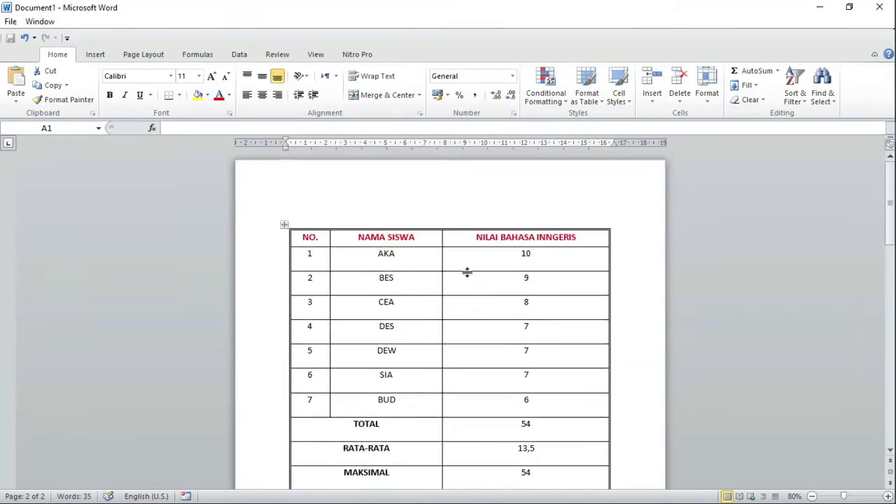
pyautogui.click(304, 239)
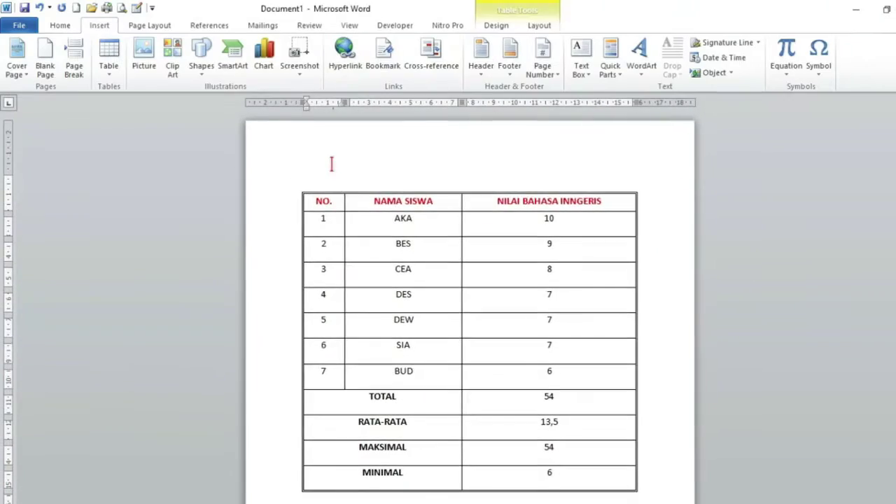
pyautogui.click(297, 187)
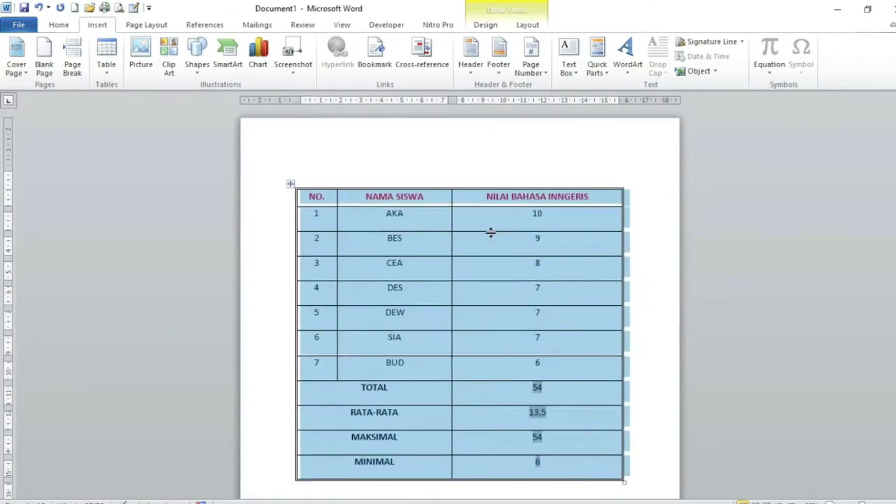
pyautogui.scroll(-10, 490, 233)
# Paste the score table into the embedded sheet and enter =SUM(C2:C8) in C9 for 54
pyautogui.click(336, 314)
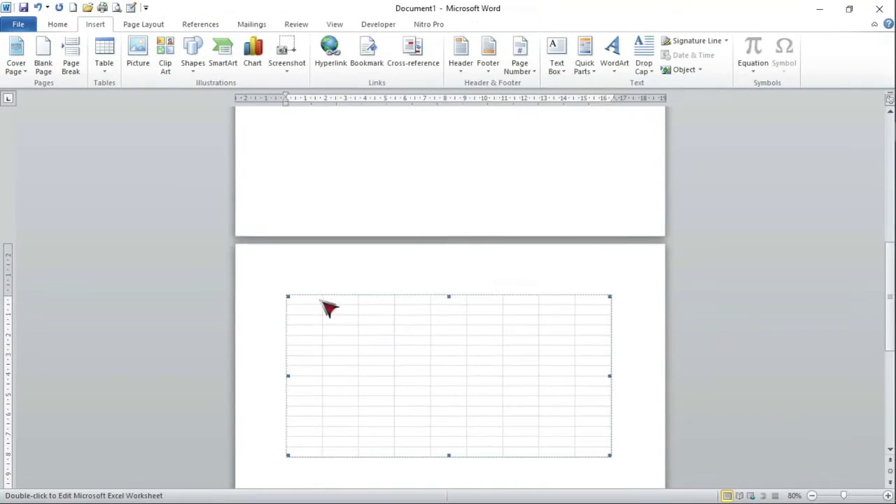
pyautogui.doubleClick(310, 310)
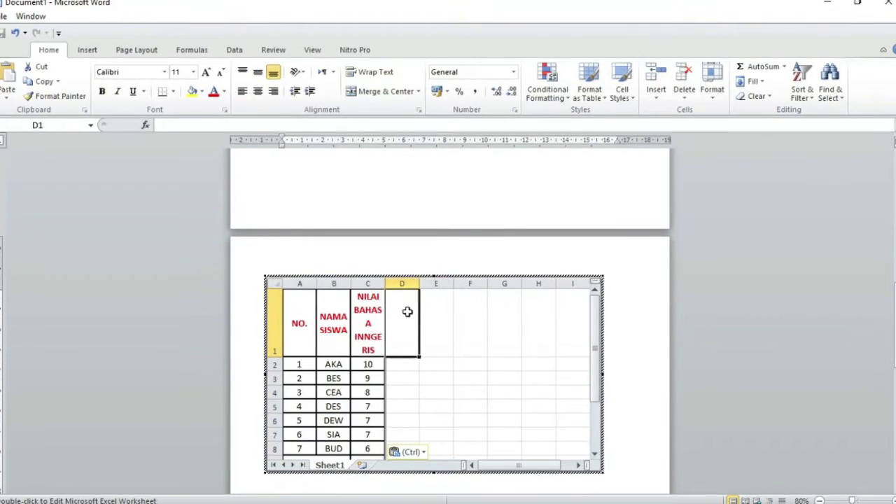
pyautogui.press('Left')
pyautogui.press('Left')
pyautogui.press('Left')
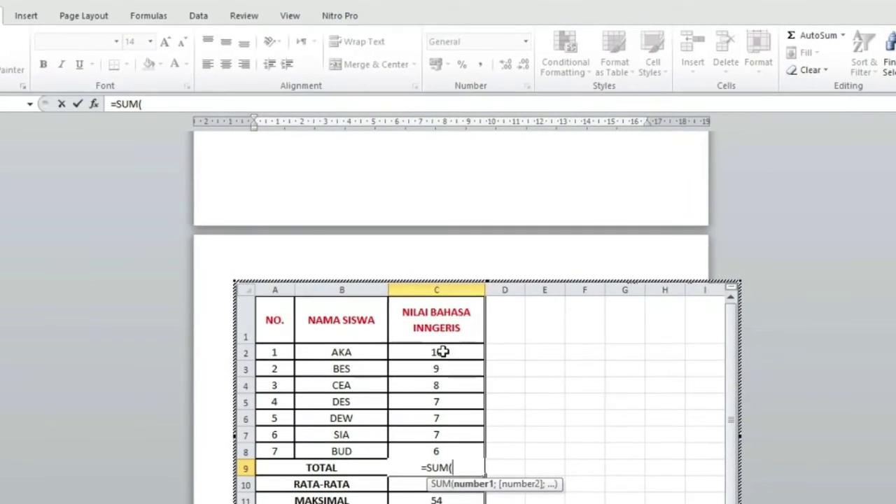
pyautogui.press('Return')
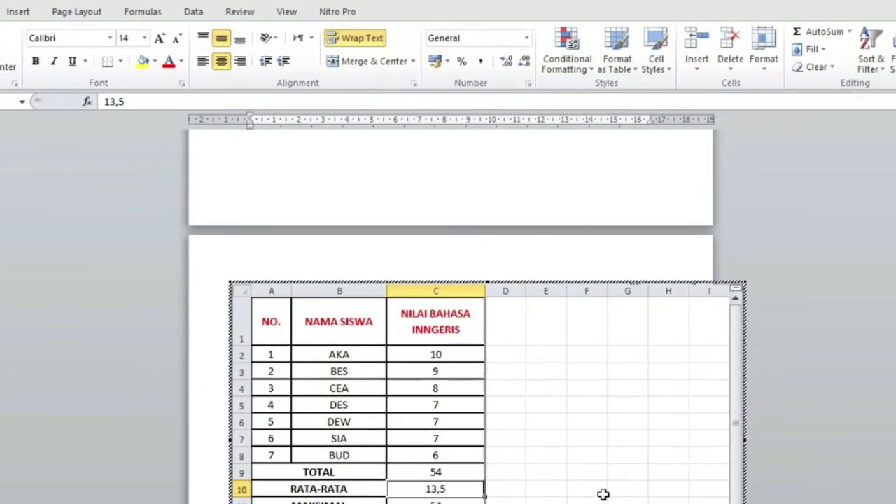
pyautogui.scroll(-2, 608, 483)
pyautogui.scroll(1, 609, 484)
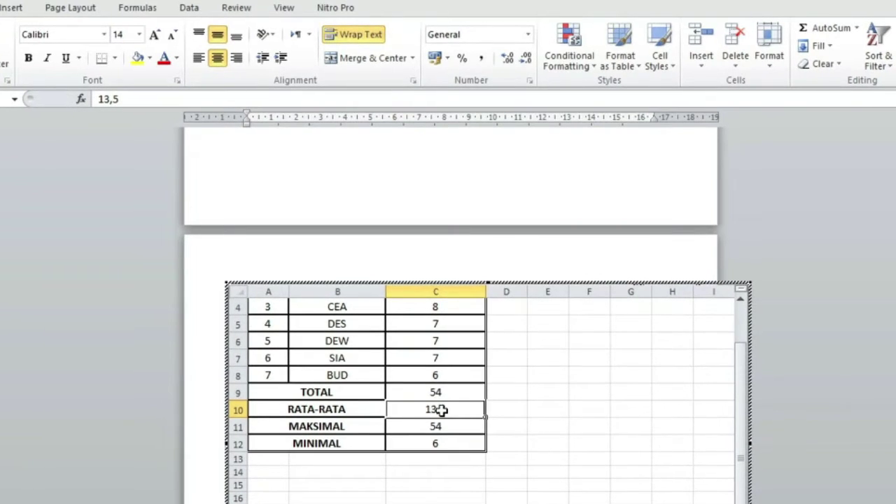
pyautogui.click(219, 287)
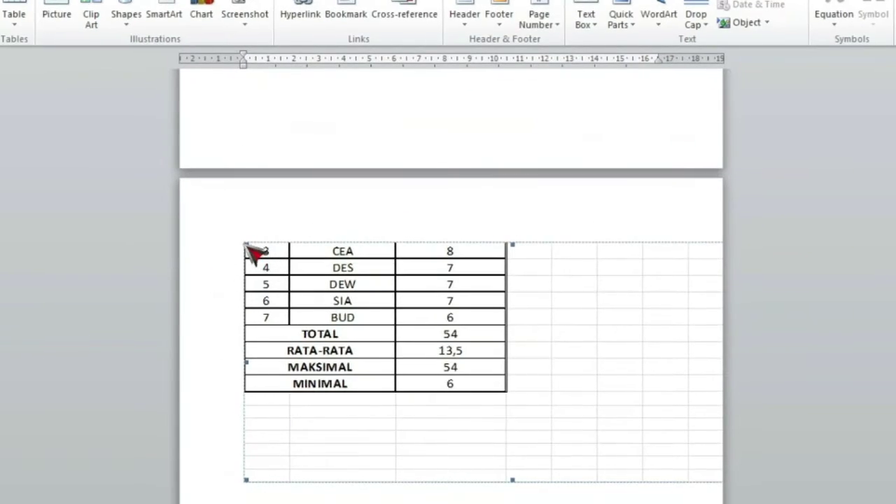
# Enter =AVERAGE(C2:C8) in C10 so RATA-RATA shows 7,71
pyautogui.doubleClick(284, 257)
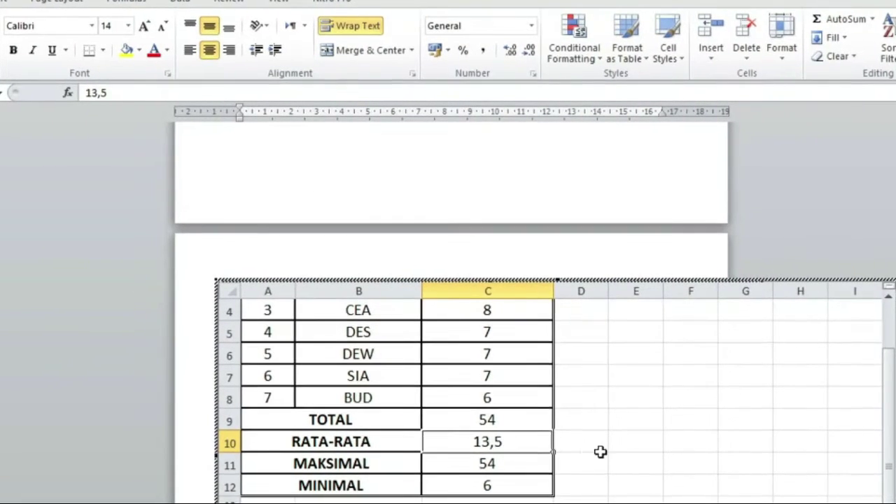
pyautogui.click(528, 468)
pyautogui.click(512, 442)
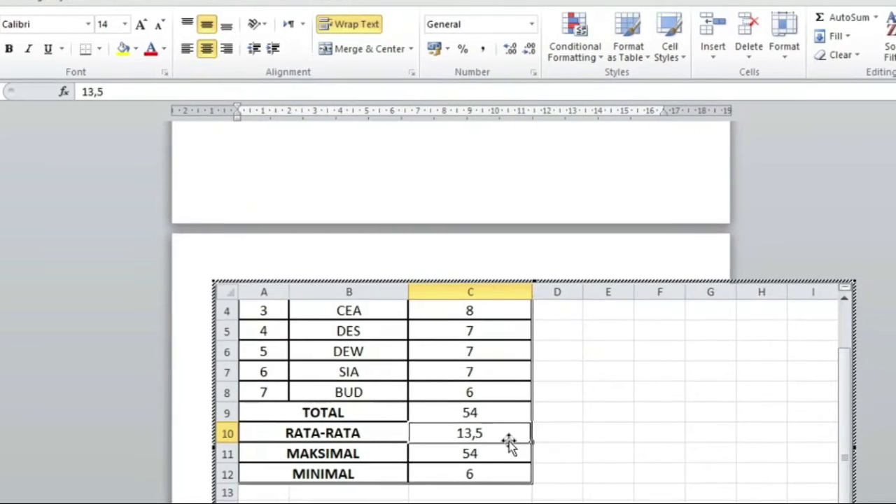
pyautogui.click(499, 454)
pyautogui.click(490, 435)
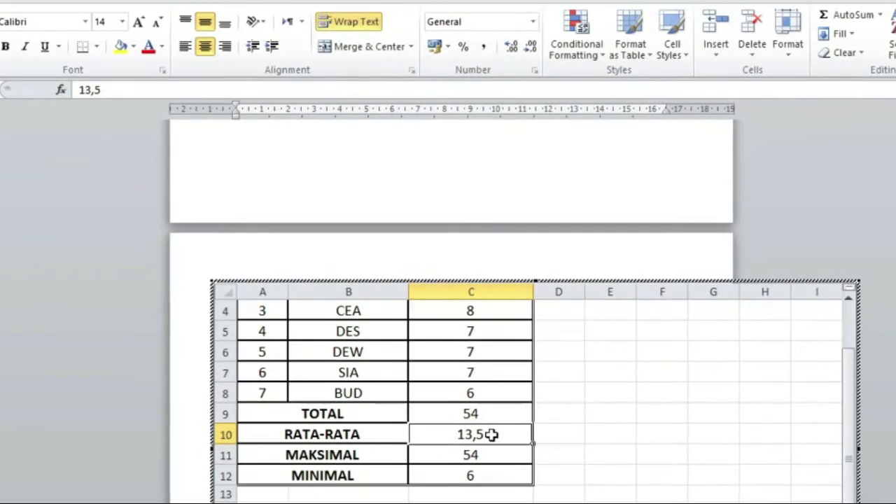
pyautogui.write('=AVER')
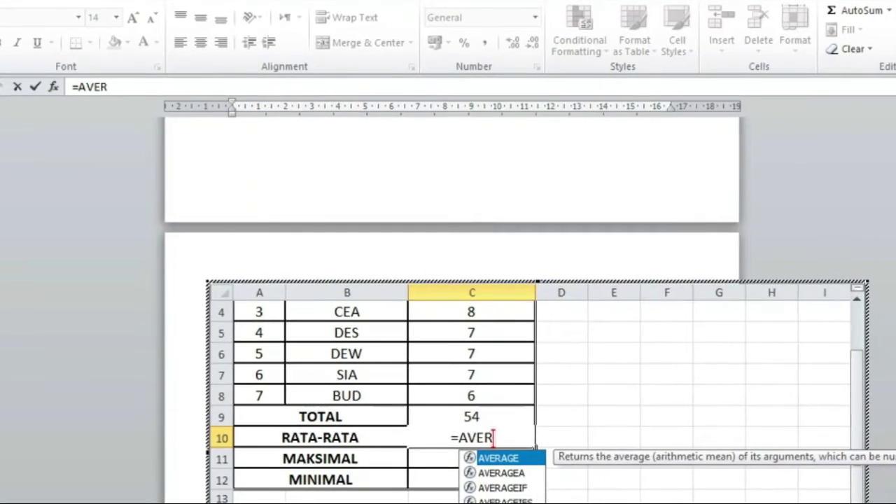
pyautogui.doubleClick(524, 463)
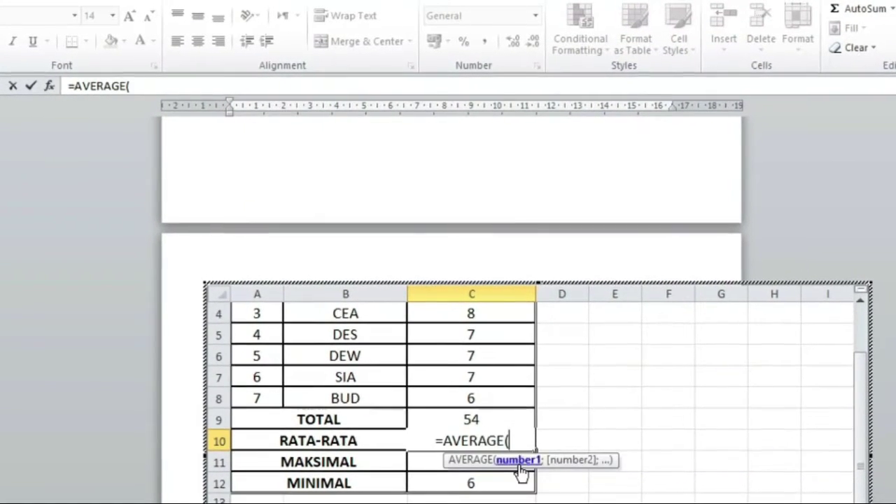
pyautogui.click(390, 319)
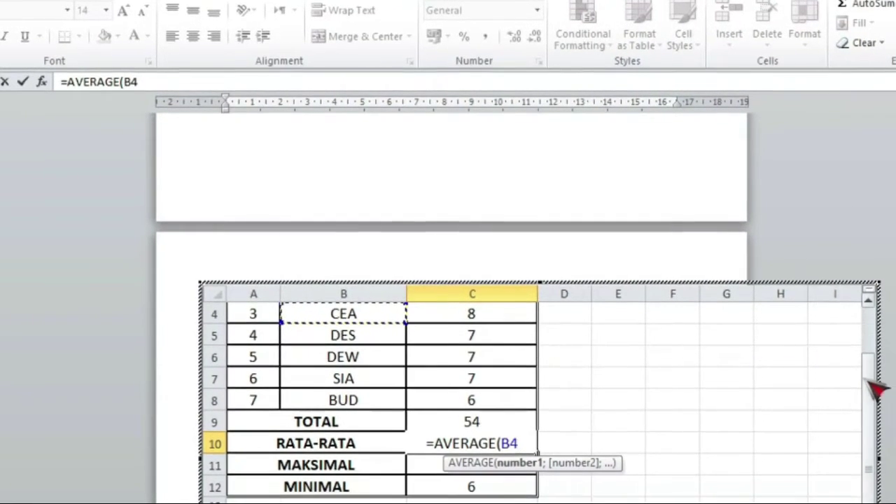
pyautogui.moveTo(873, 387); pyautogui.dragTo(880, 343)
pyautogui.click(488, 378)
pyautogui.moveTo(488, 379); pyautogui.dragTo(490, 503)
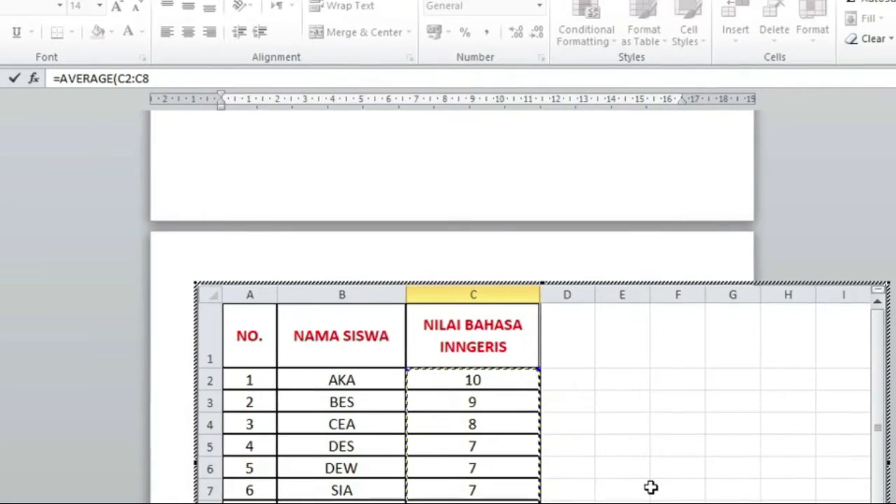
pyautogui.press('Return')
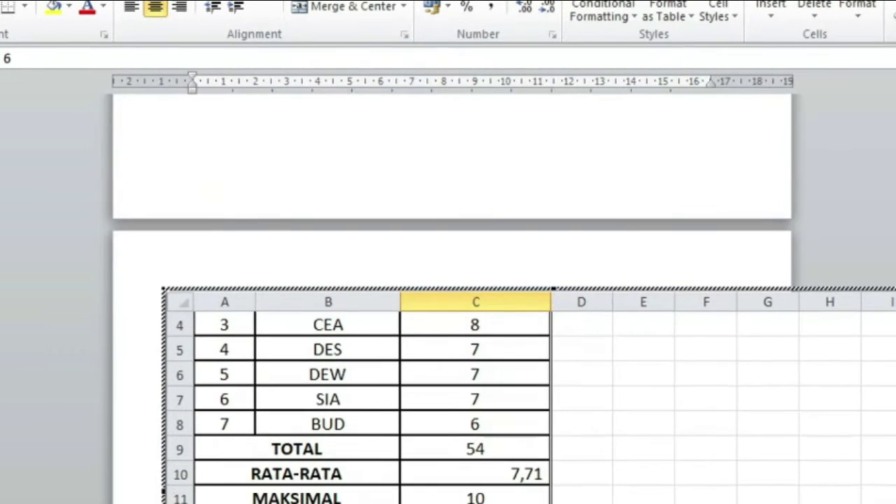
# Enter a MIN formula over C2:C8 in the MINIMAL row
pyautogui.write('MIN(C2')
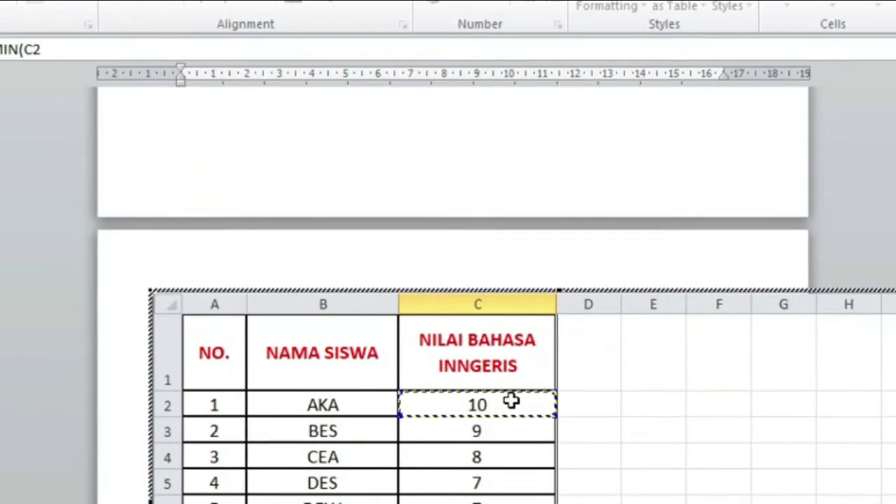
pyautogui.moveTo(511, 400); pyautogui.dragTo(512, 503)
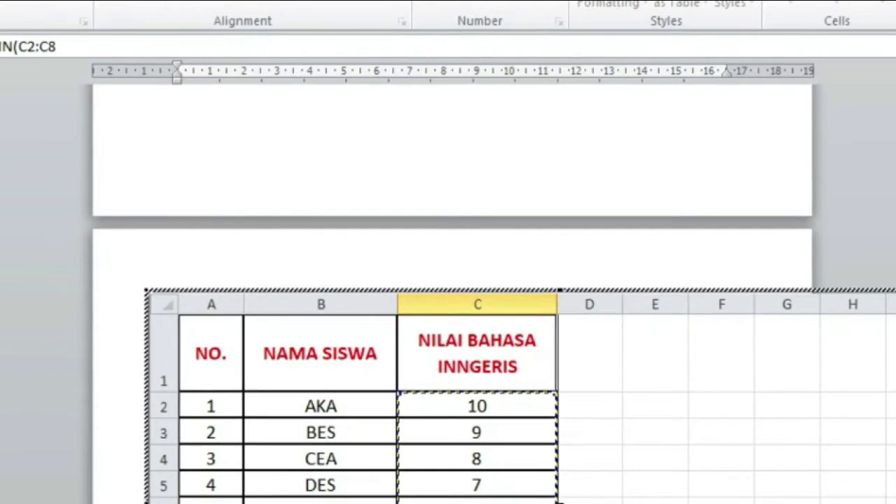
pyautogui.press('Return')
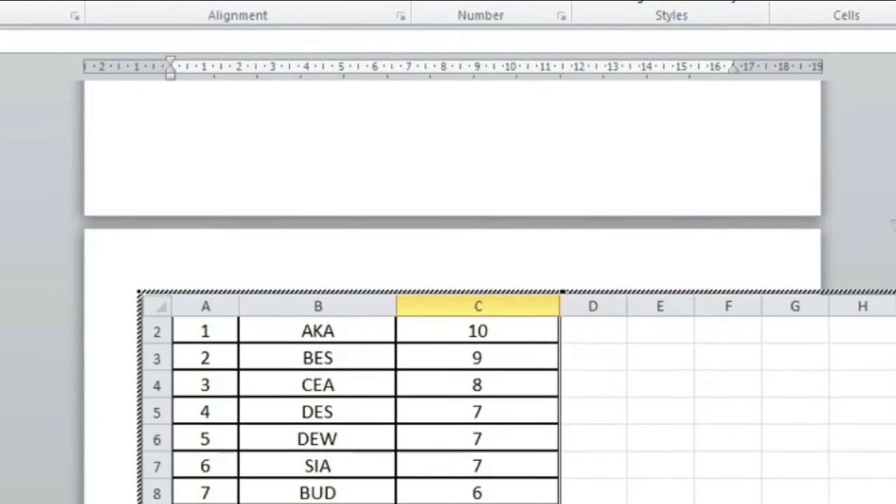
# Set the grades table object to Behind text wrapping and drag it further right
pyautogui.click(892, 223)
pyautogui.scroll(-1, 846, 308)
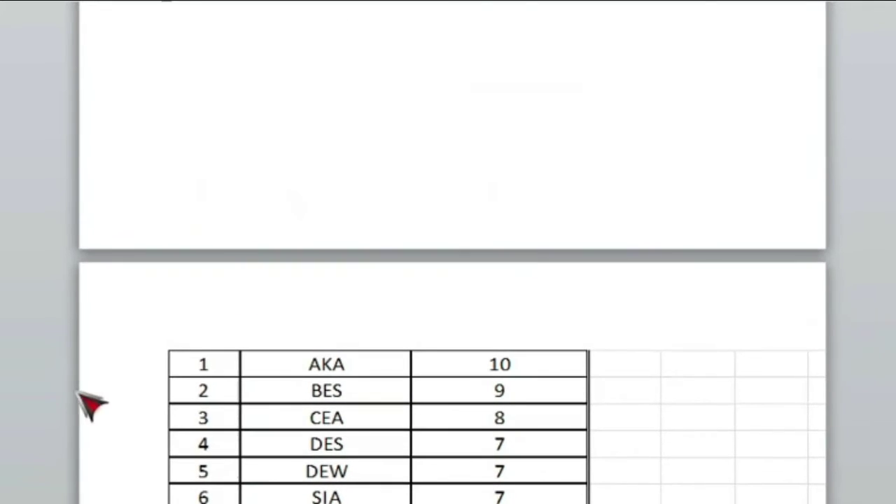
pyautogui.click(184, 356)
pyautogui.rightClick(170, 357)
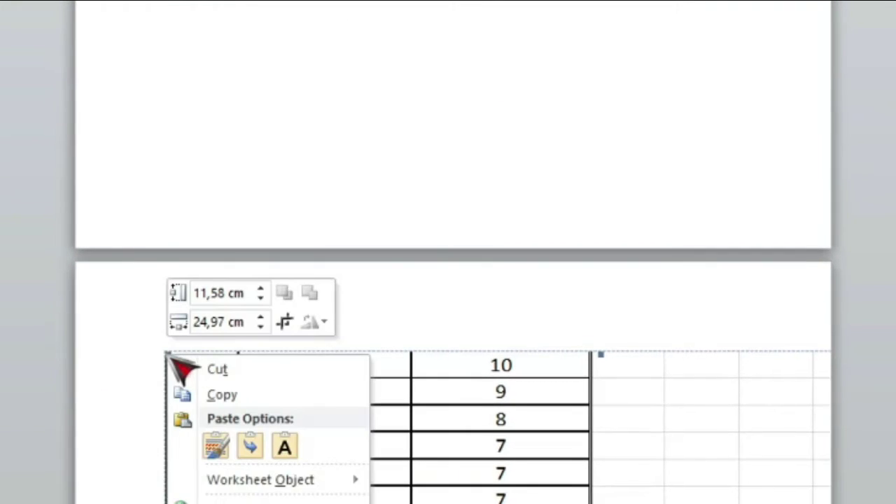
pyautogui.click(224, 503)
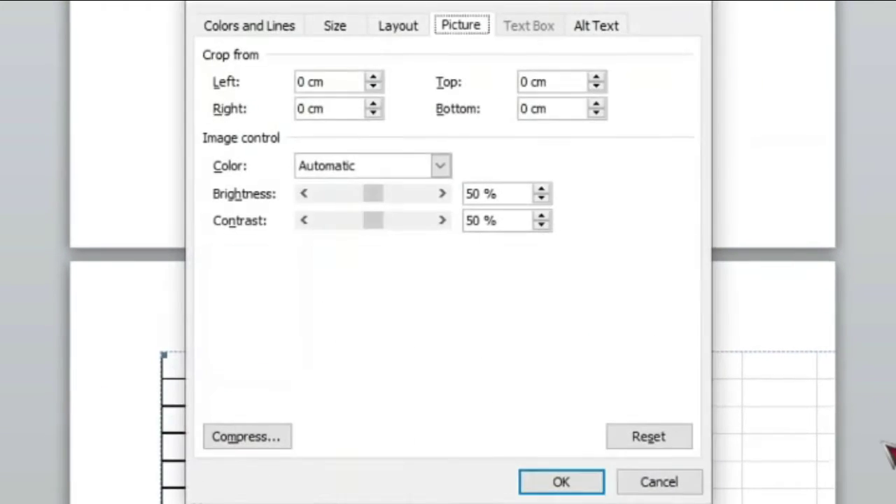
pyautogui.click(409, 25)
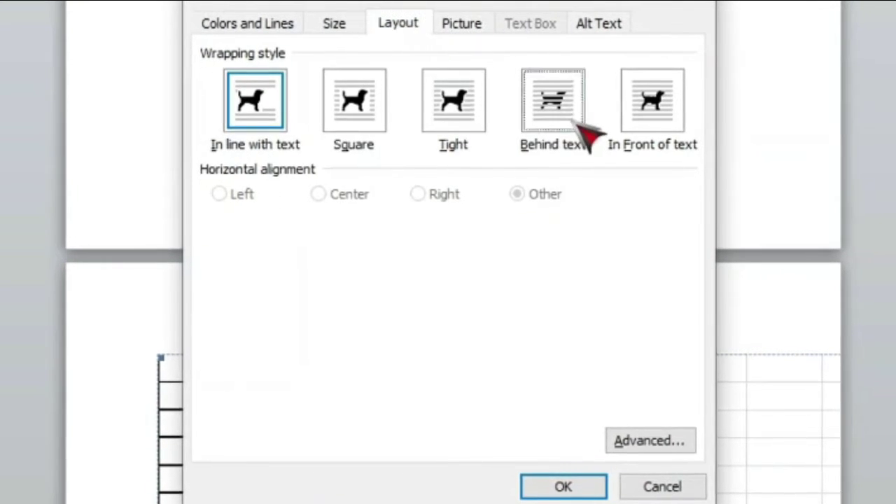
pyautogui.doubleClick(576, 123)
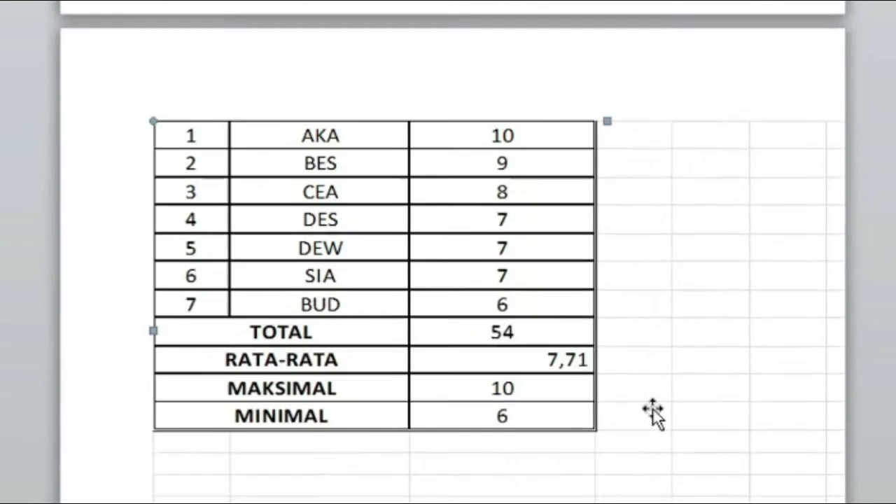
pyautogui.scroll(3, 651, 428)
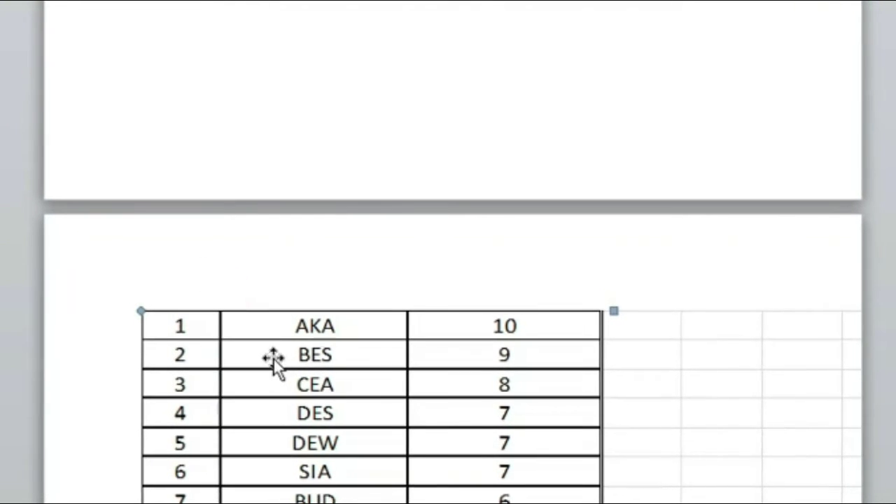
pyautogui.moveTo(273, 358); pyautogui.dragTo(408, 340)
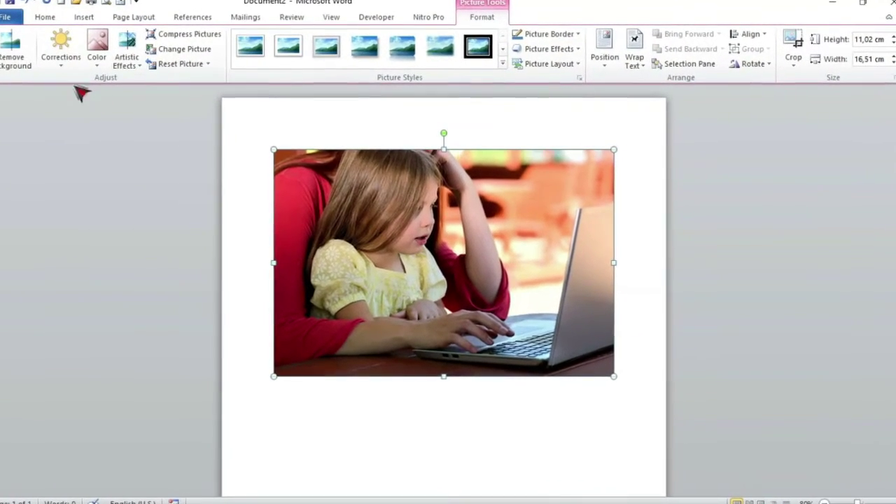
# Remove the girl photo's background, widening the kept area to include her hands and laptop
pyautogui.click(12, 51)
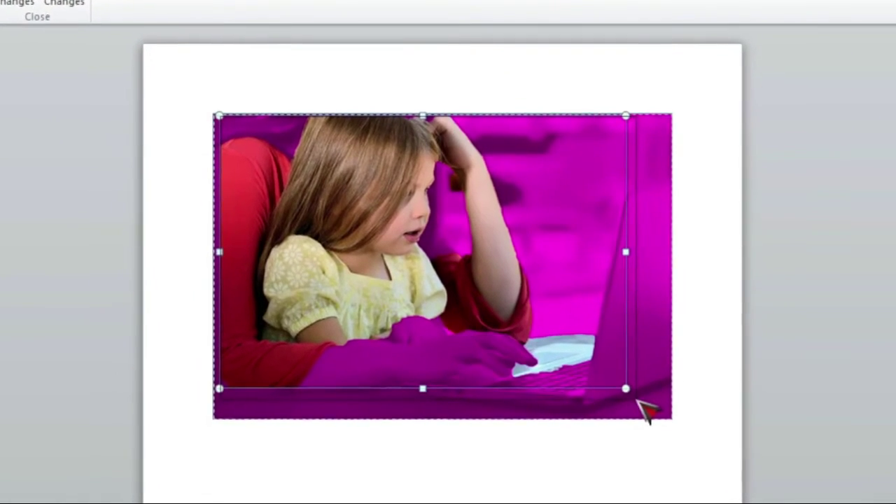
pyautogui.moveTo(625, 389); pyautogui.dragTo(637, 401)
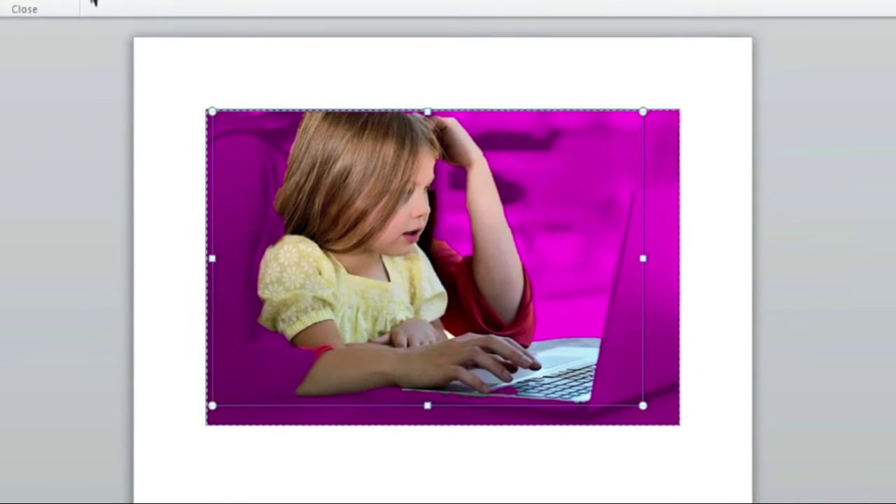
pyautogui.click(56, 1)
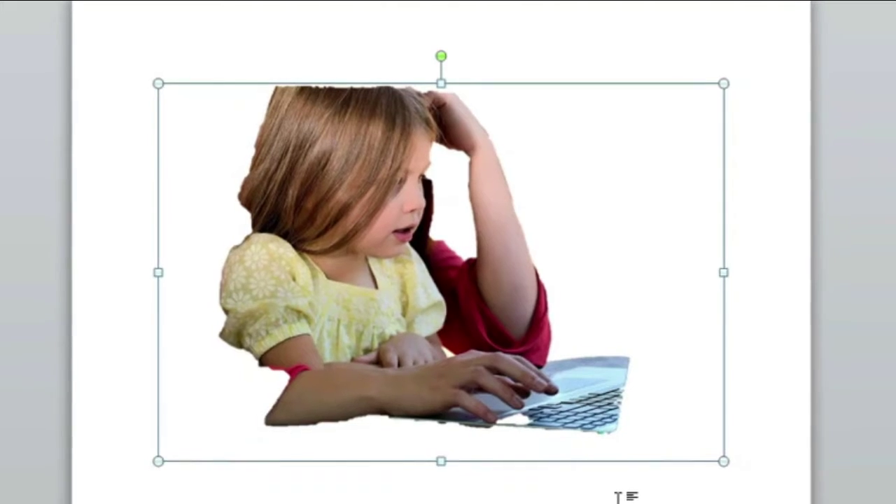
pyautogui.doubleClick(617, 496)
pyautogui.click(616, 496)
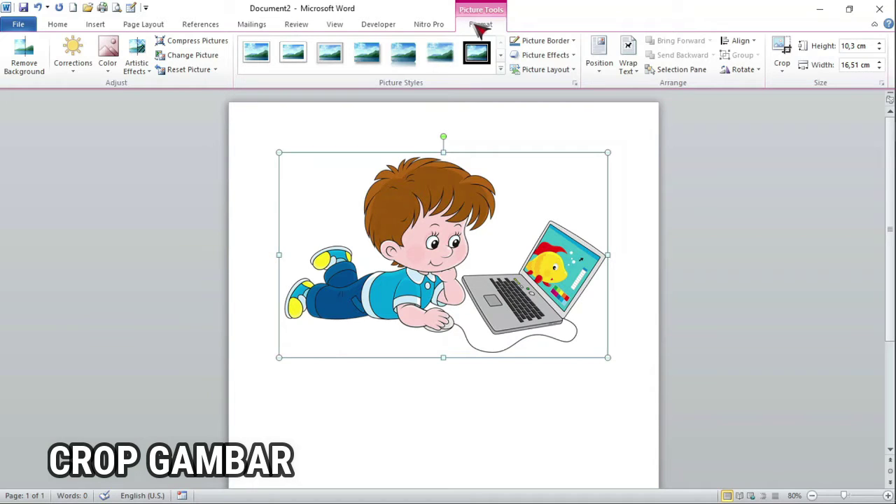
# Crop the right edge of the cartoon boy picture inward to trim off the laptop
pyautogui.click(786, 74)
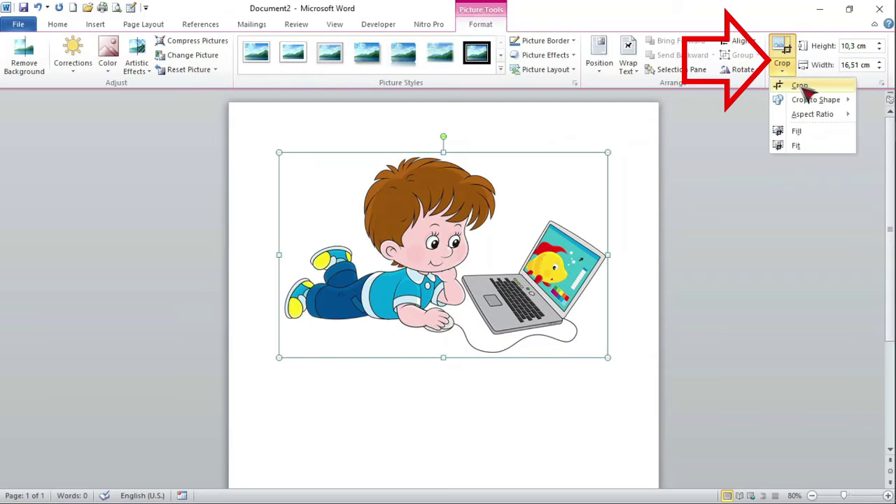
pyautogui.click(799, 87)
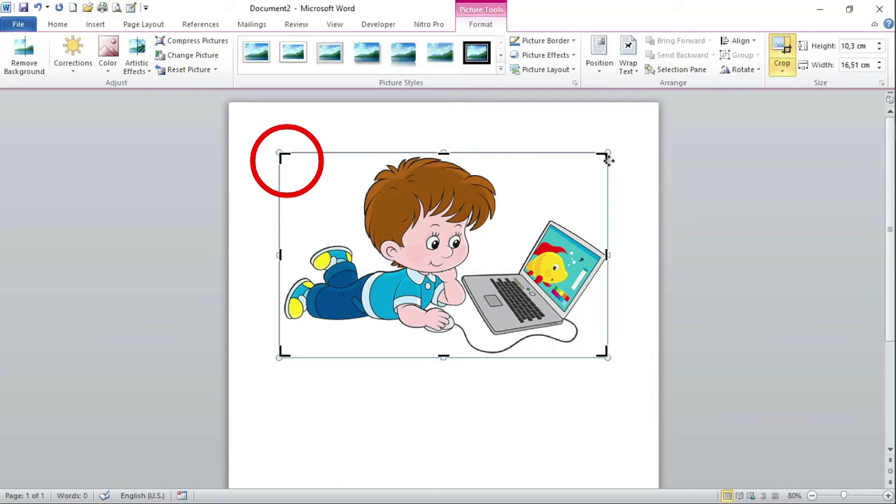
pyautogui.moveTo(603, 155); pyautogui.dragTo(497, 130)
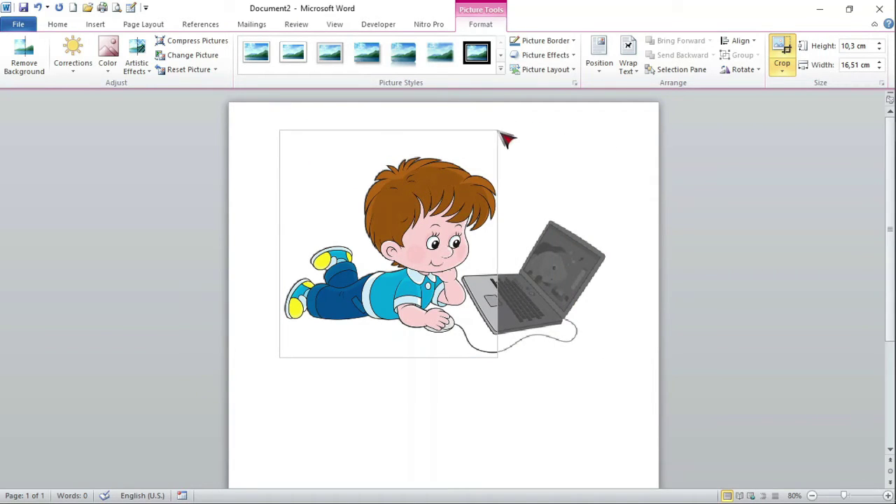
pyautogui.click(553, 434)
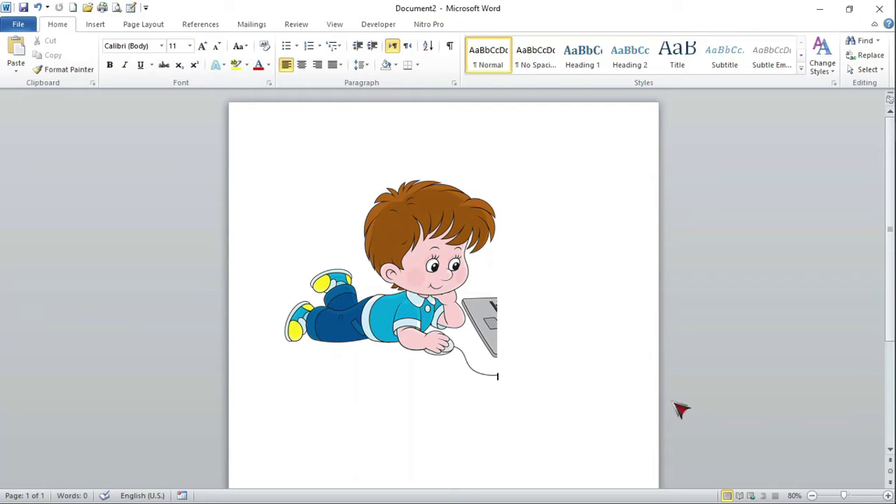
# Reselect the picture, close the crop options unchanged, and place the cursor below it
pyautogui.click(440, 278)
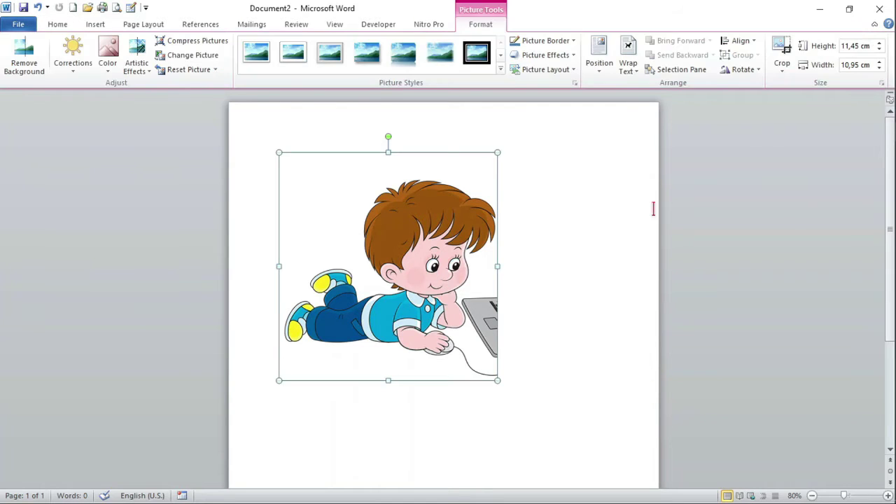
pyautogui.click(784, 73)
pyautogui.moveTo(833, 103)
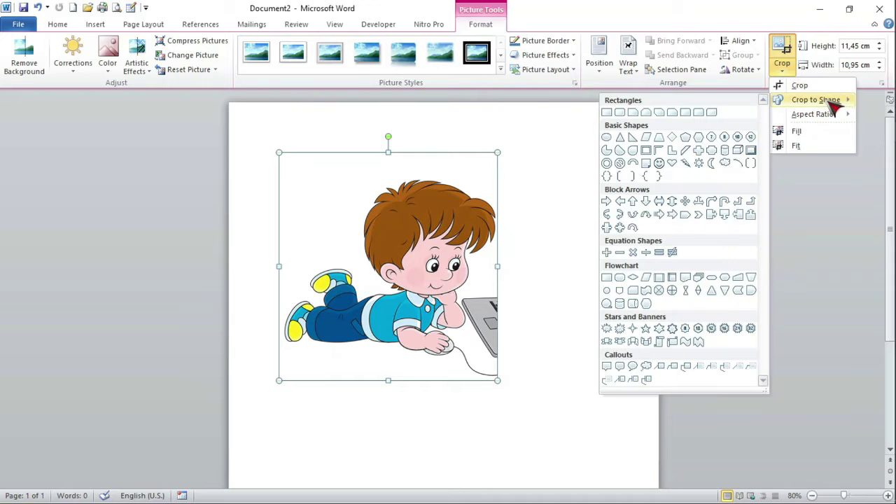
pyautogui.click(620, 113)
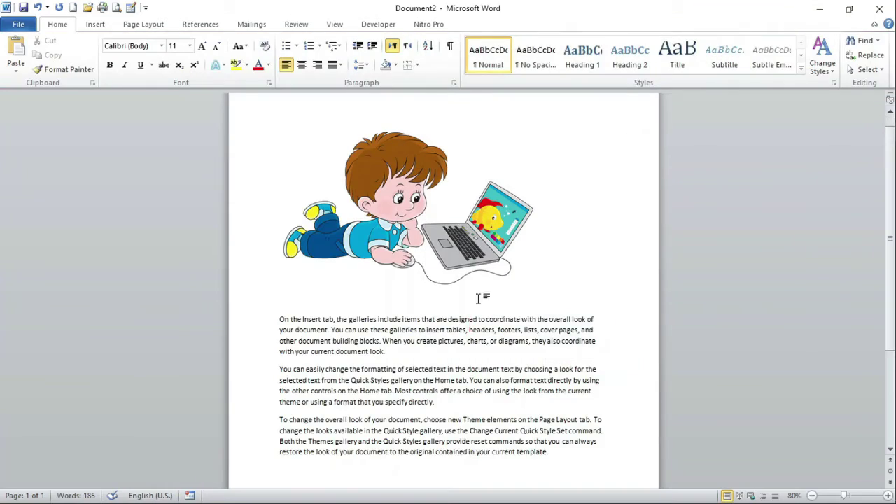
pyautogui.click(478, 299)
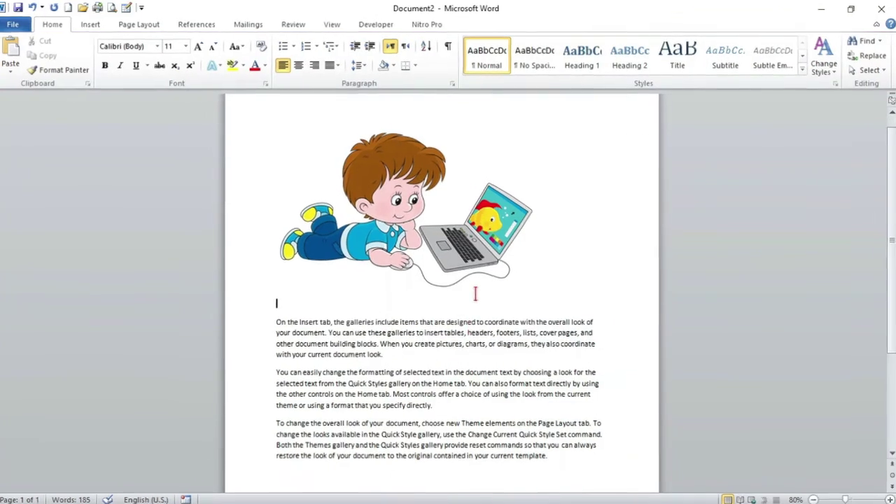
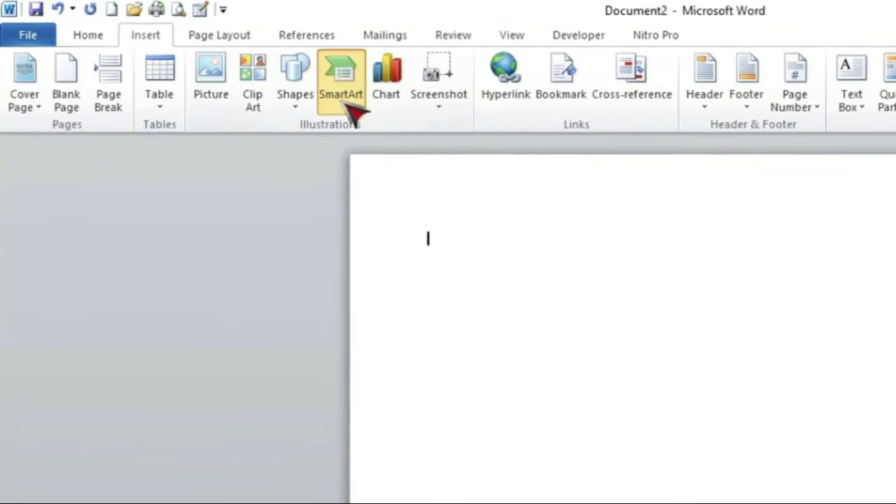
# Insert a three-box Basic Process SmartArt from the Process category, after trying Vertical Box List first
pyautogui.click(334, 76)
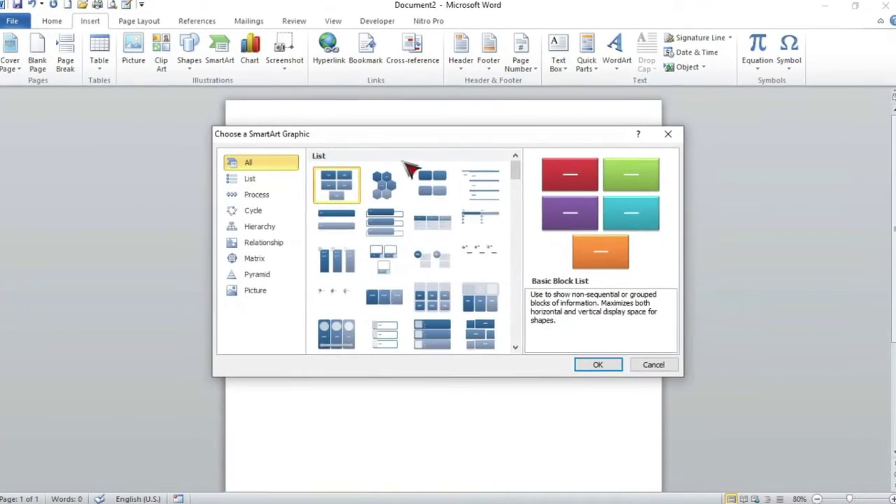
pyautogui.click(637, 365)
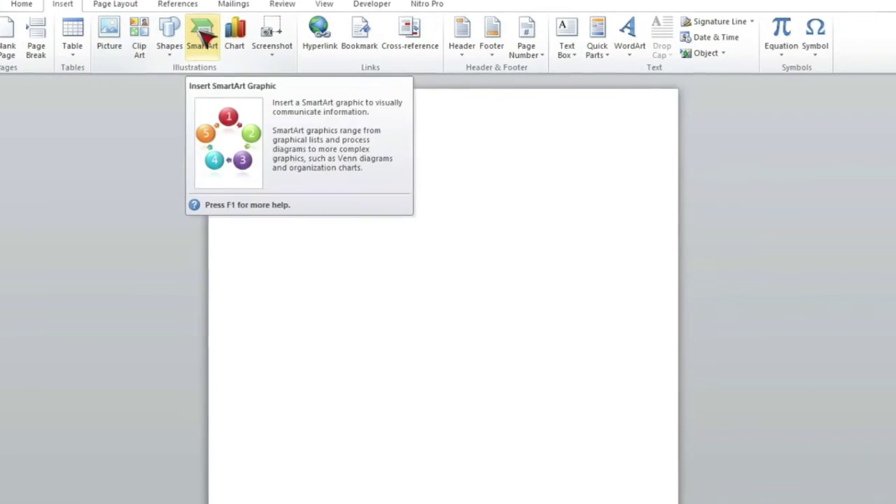
pyautogui.click(203, 39)
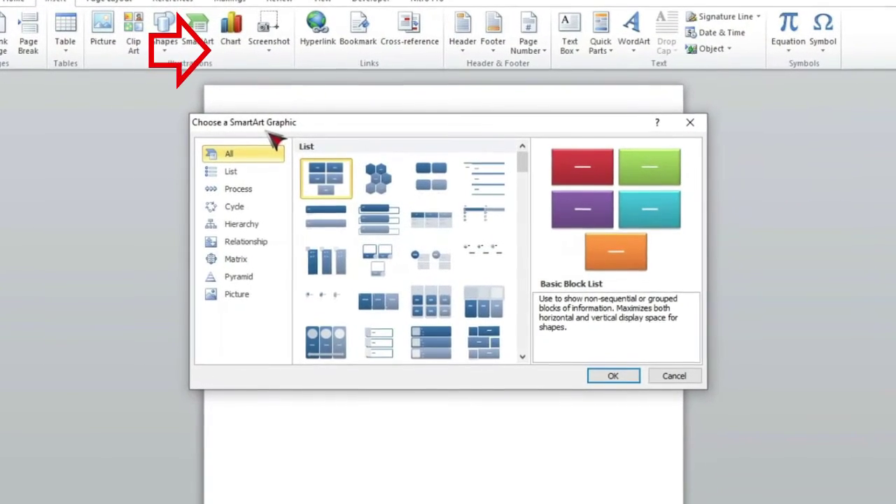
pyautogui.click(378, 219)
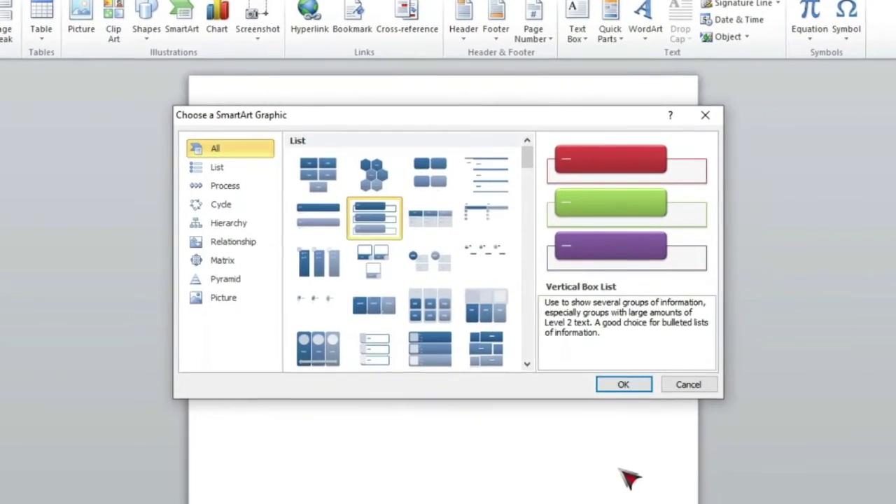
pyautogui.click(623, 385)
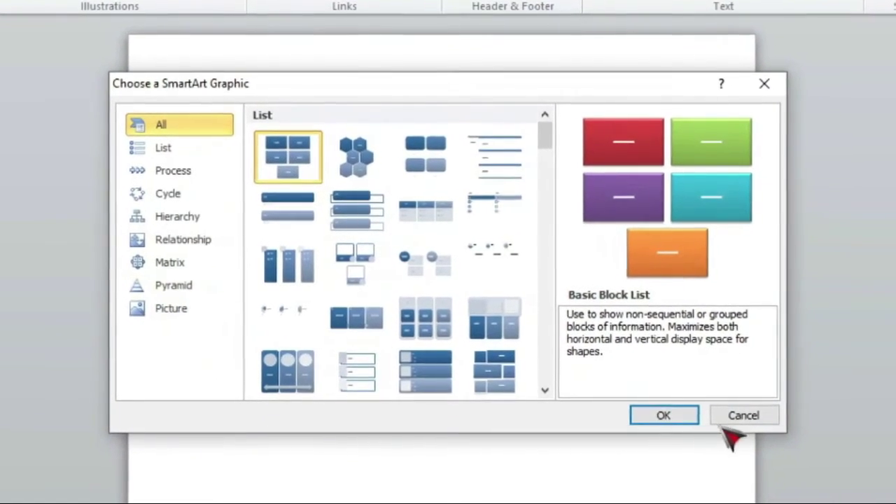
pyautogui.click(744, 415)
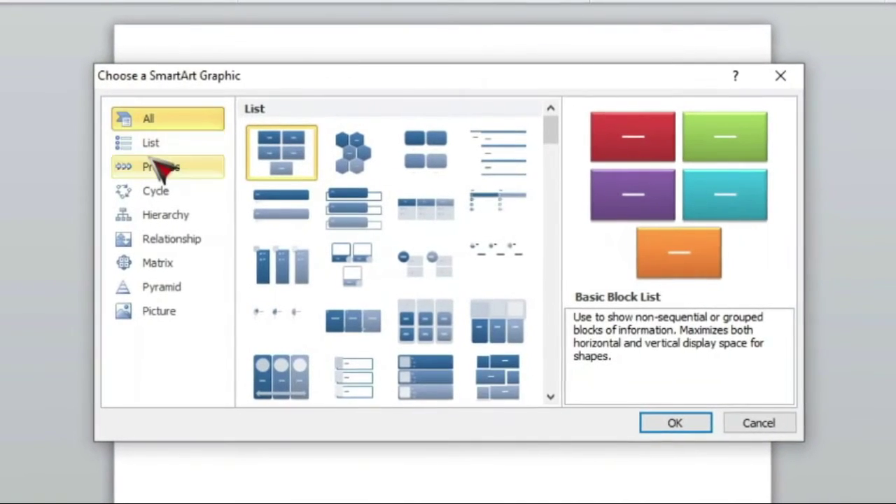
pyautogui.click(155, 144)
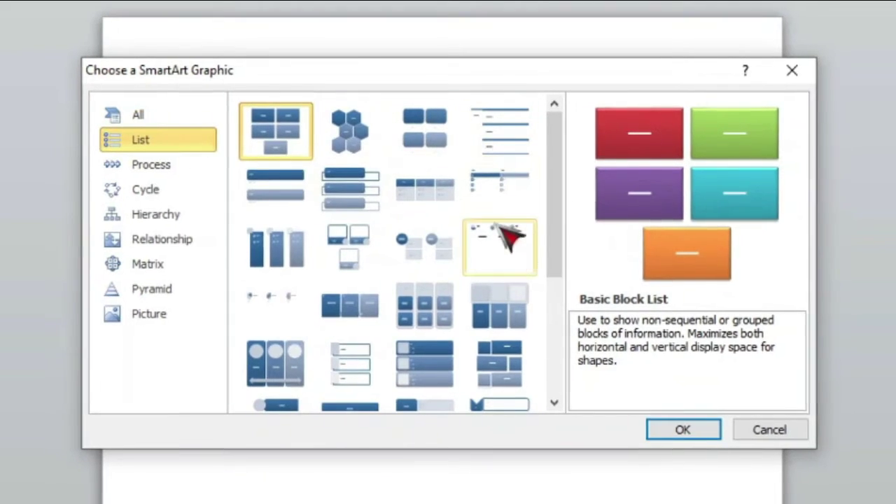
pyautogui.click(175, 166)
pyautogui.click(294, 143)
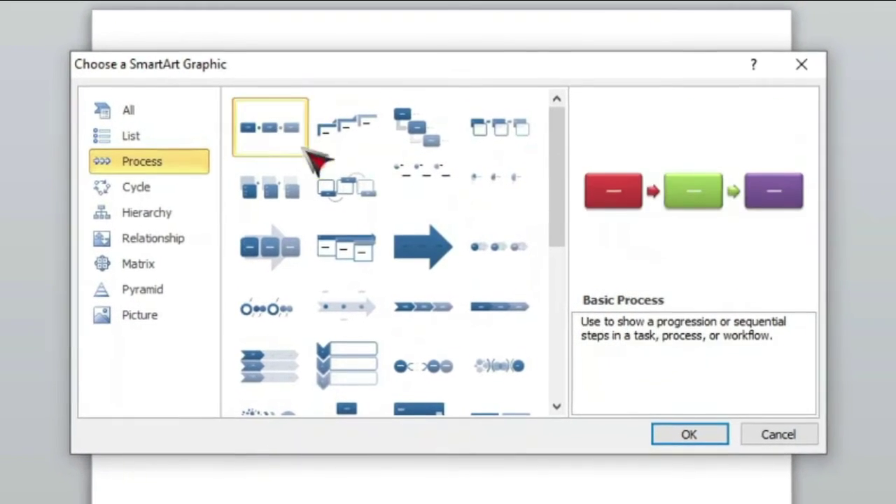
pyautogui.click(718, 438)
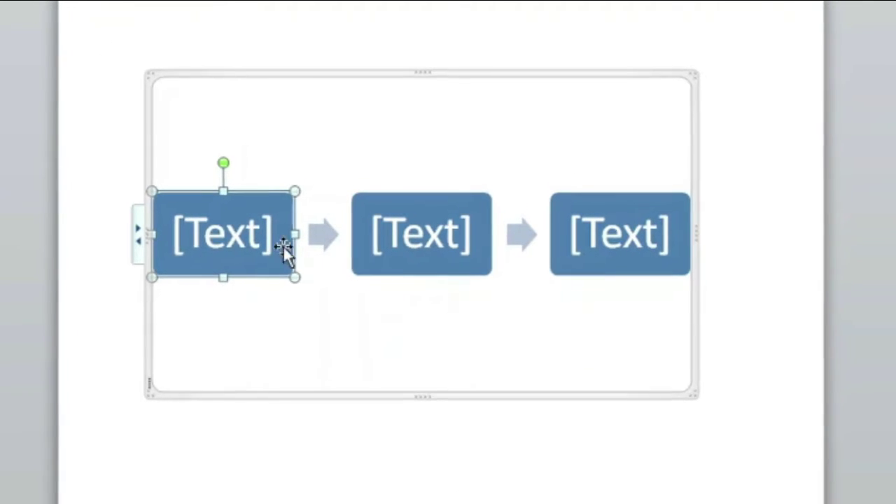
# Type ABC into the first box of the process diagram
pyautogui.click(256, 252)
pyautogui.write('ABC')
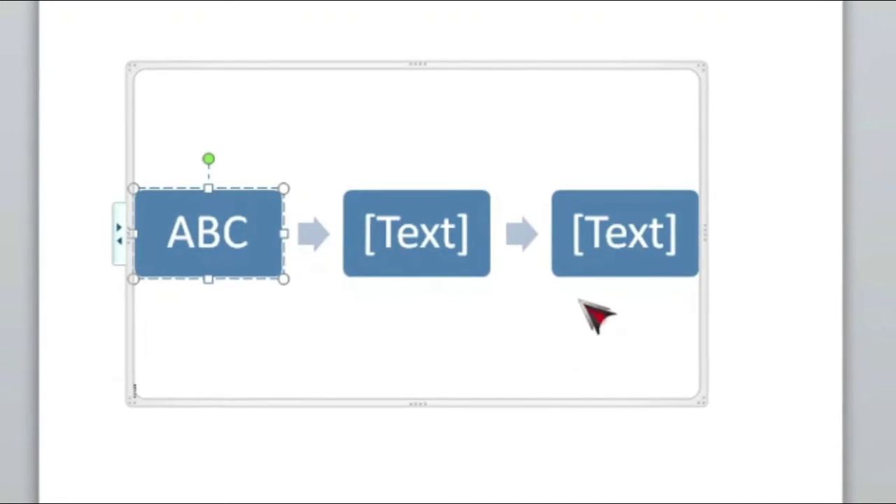
pyautogui.click(507, 485)
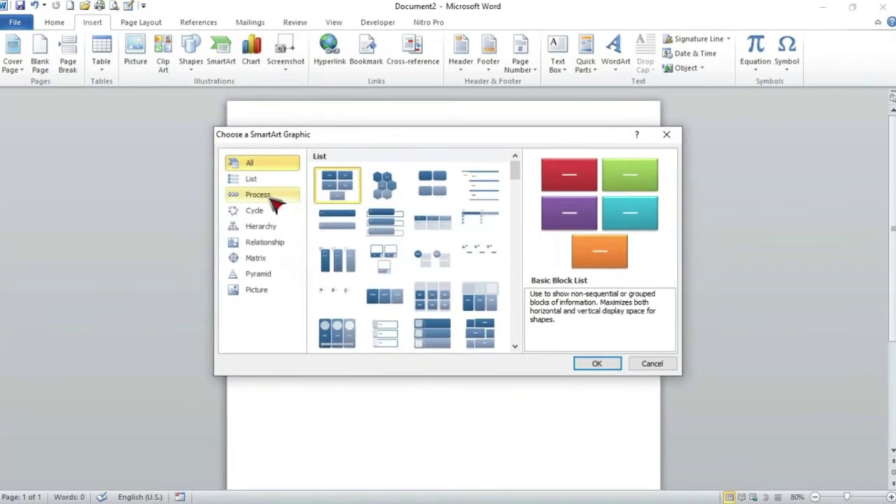
# In the diagram's text pane, enter BCJ and add a new step, then deselect the diagram
pyautogui.click(275, 196)
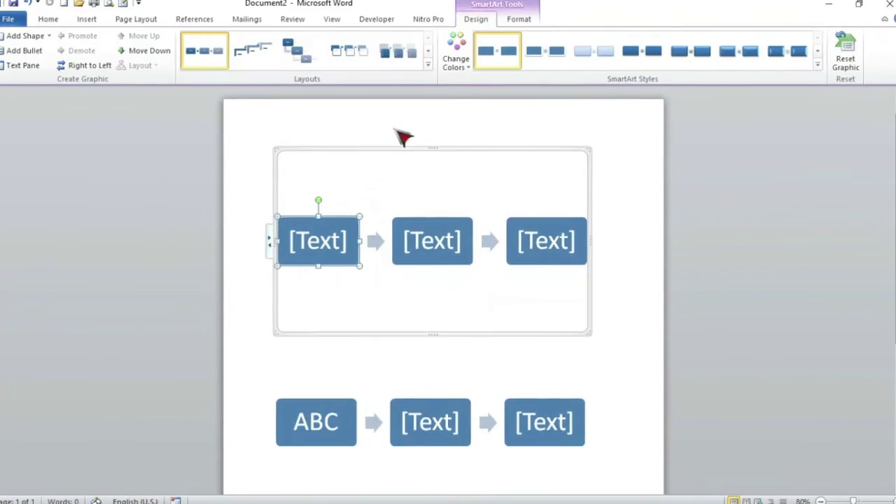
pyautogui.click(17, 63)
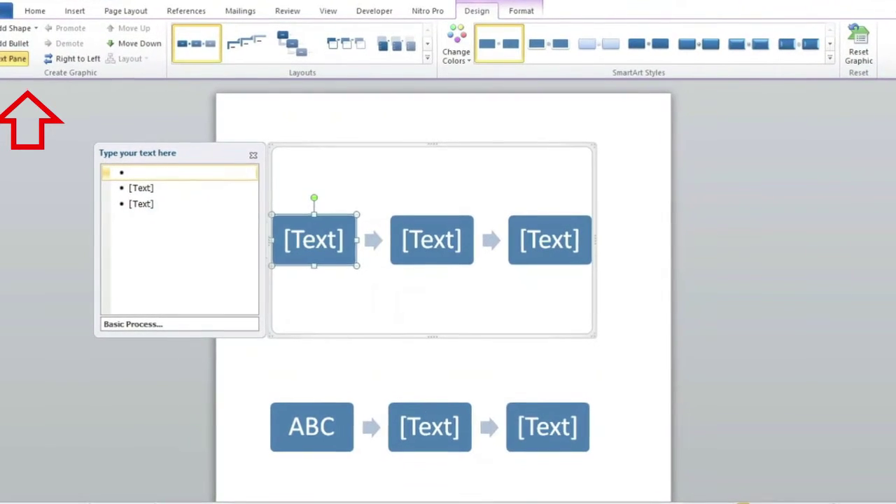
pyautogui.write('BCJ')
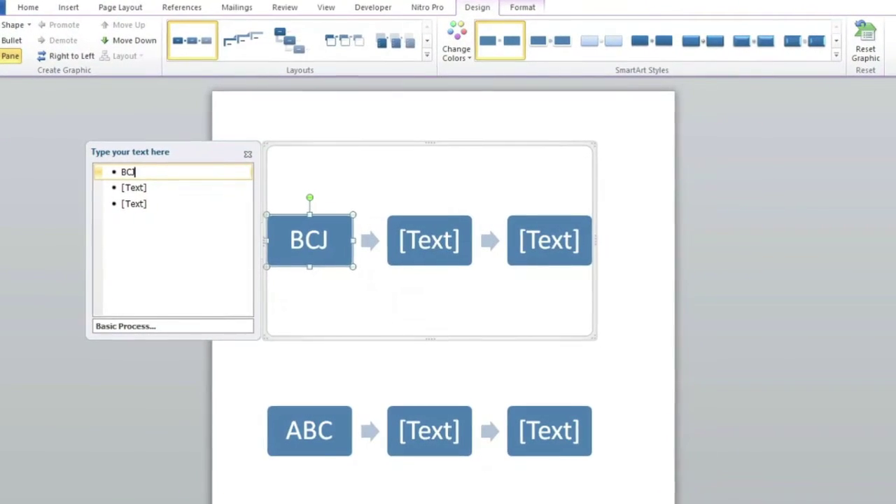
pyautogui.press('Return')
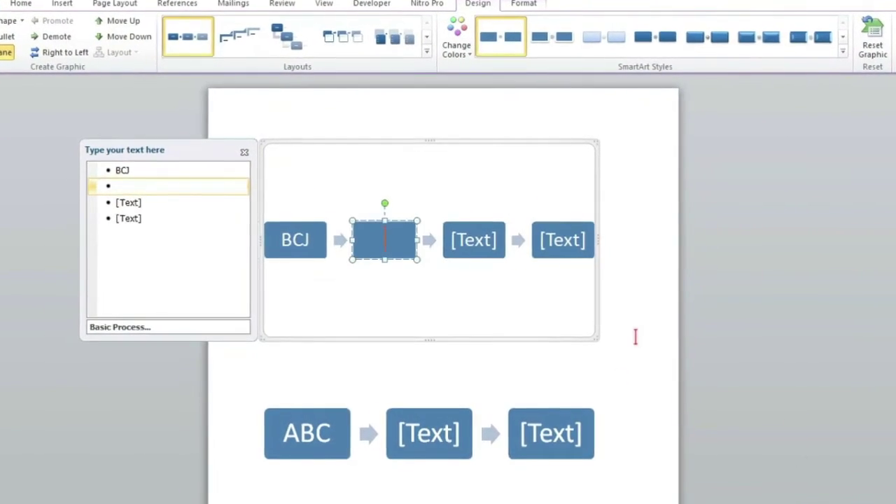
pyautogui.click(625, 311)
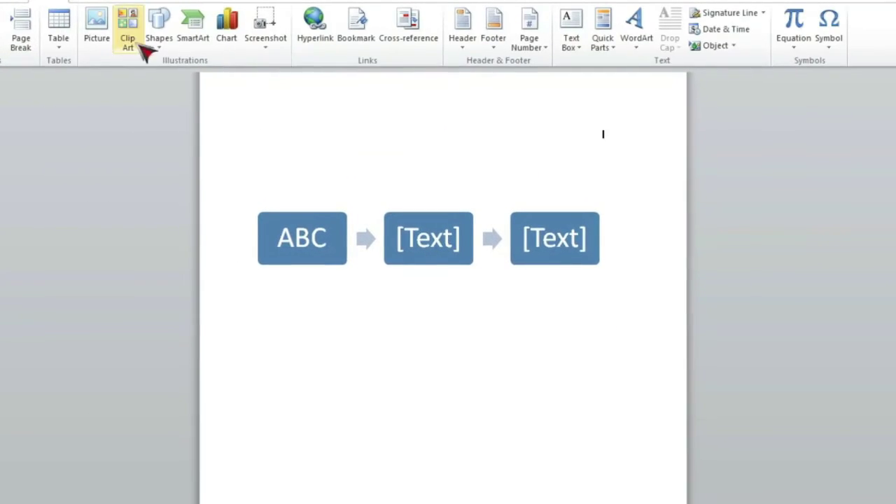
# Insert a Captioned Pictures SmartArt from the Picture category
pyautogui.click(200, 35)
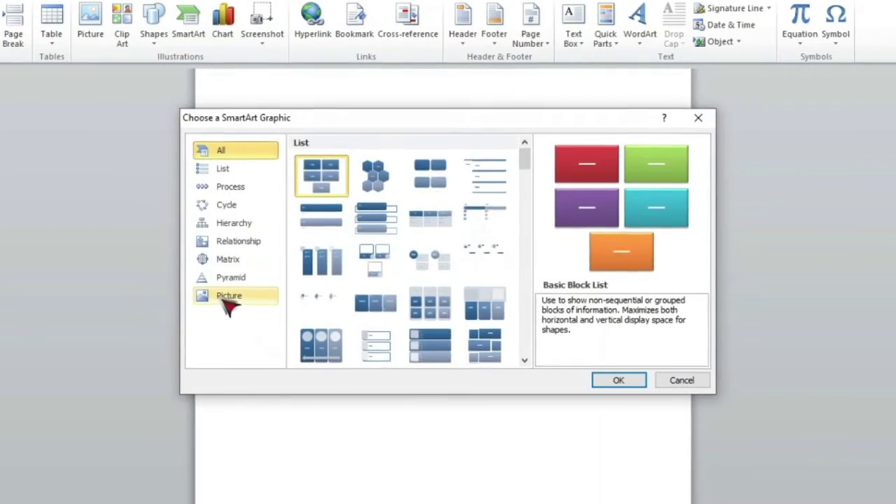
pyautogui.click(222, 295)
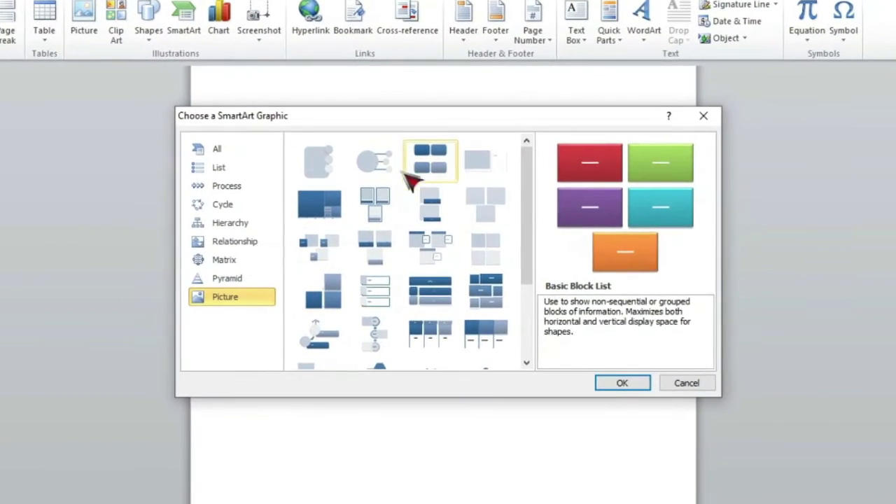
pyautogui.click(329, 204)
pyautogui.click(373, 203)
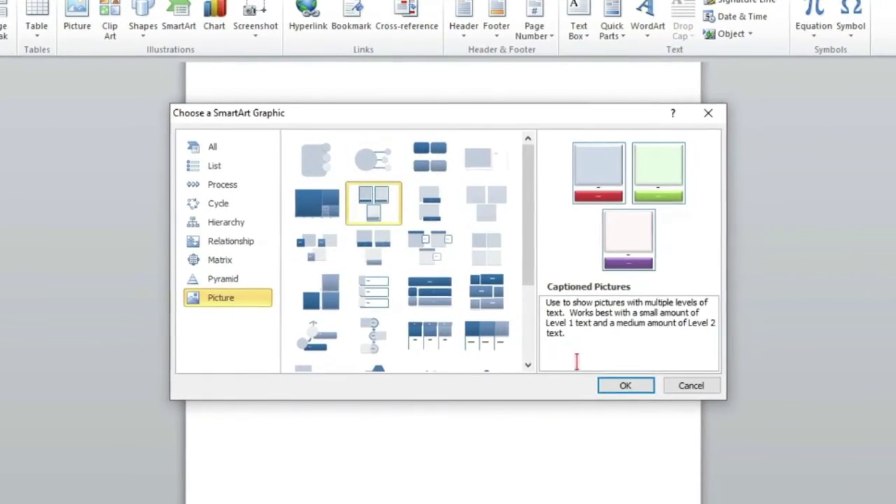
pyautogui.click(639, 393)
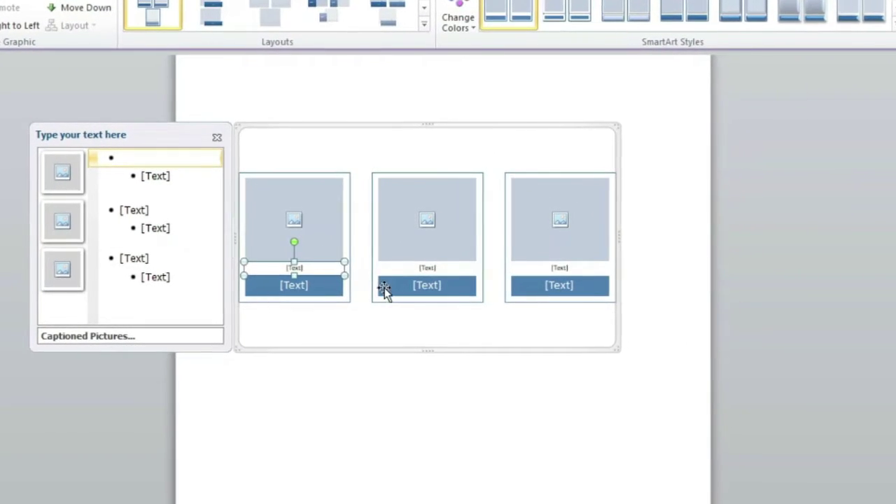
# Fill the diagram's cards with the children photo and the dark creative texture image
pyautogui.click(293, 226)
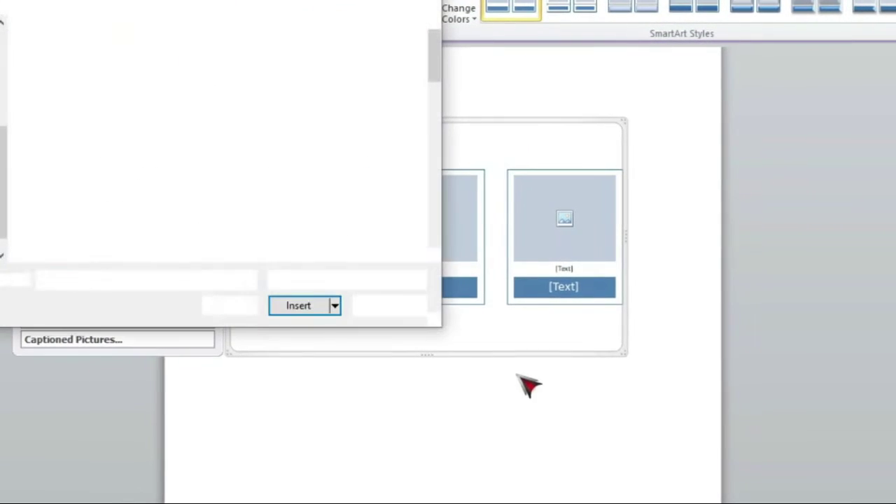
pyautogui.doubleClick(166, 185)
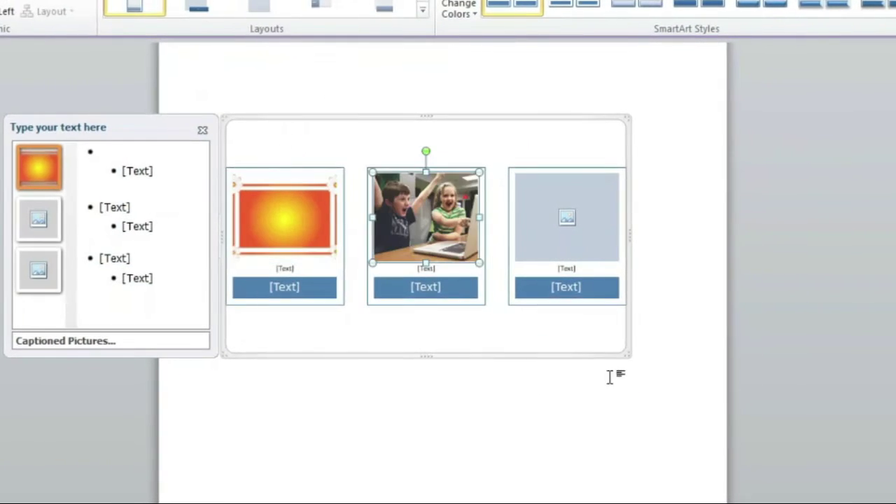
pyautogui.click(568, 218)
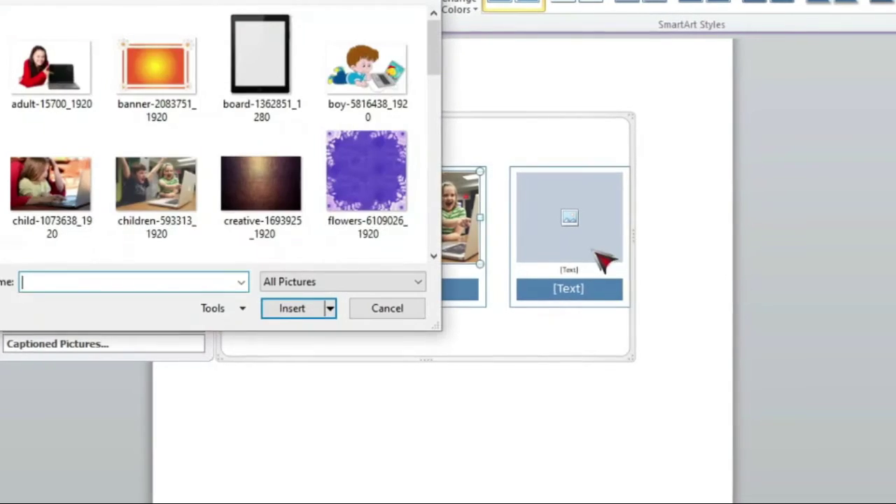
pyautogui.doubleClick(265, 192)
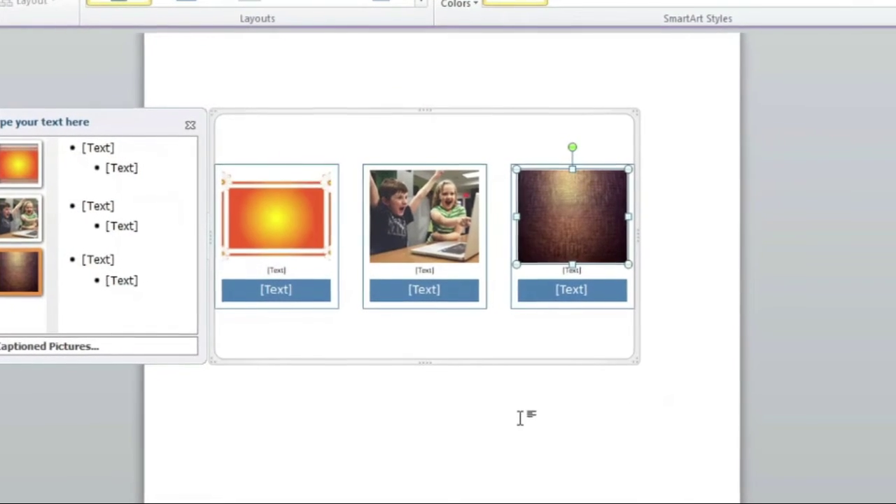
# Caption the three pictures A, B and C, then close the text pane
pyautogui.click(129, 148)
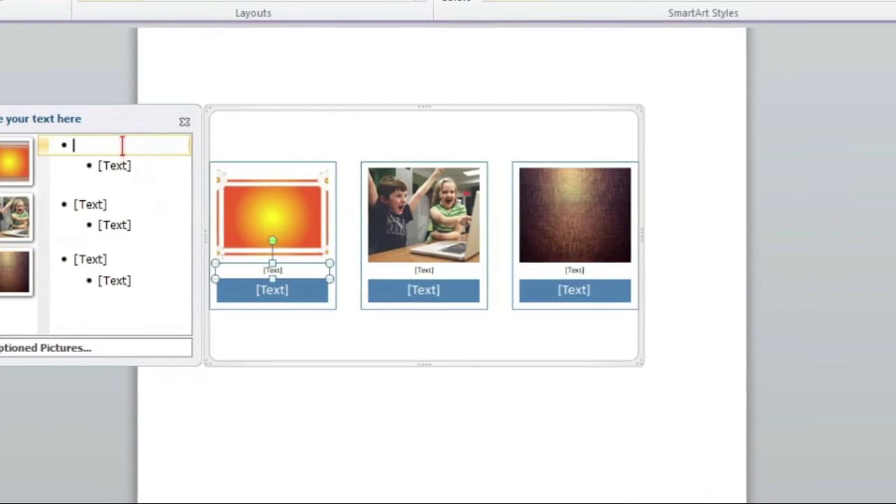
pyautogui.write('A')
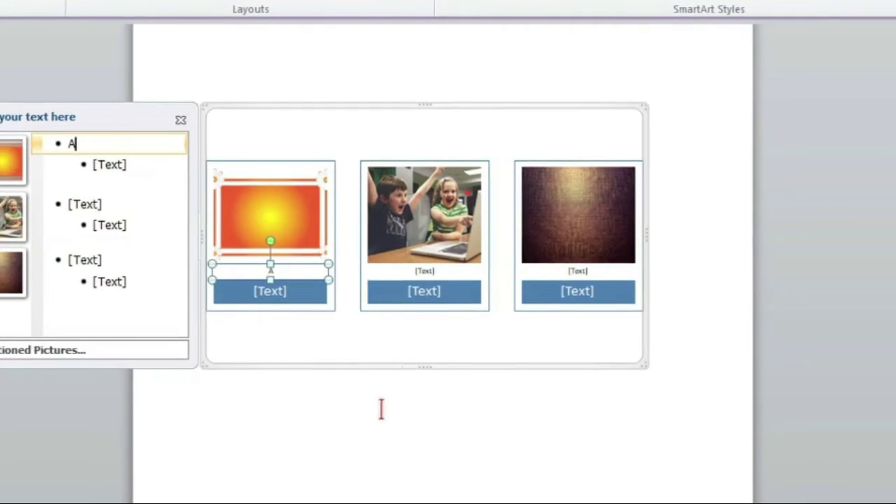
pyautogui.click(130, 203)
pyautogui.write('B')
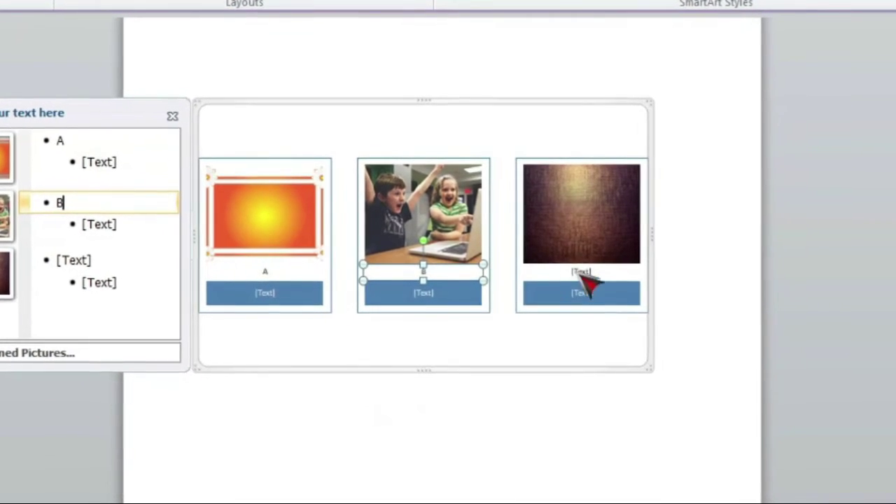
pyautogui.click(84, 258)
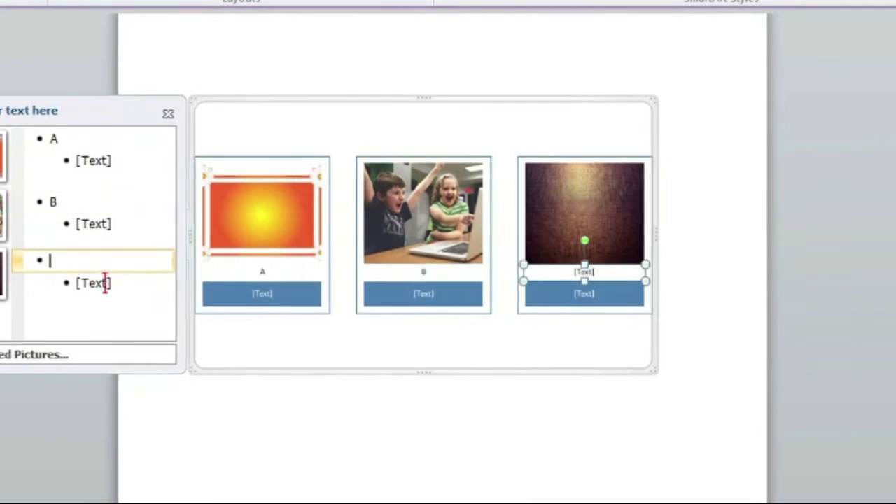
pyautogui.write('C')
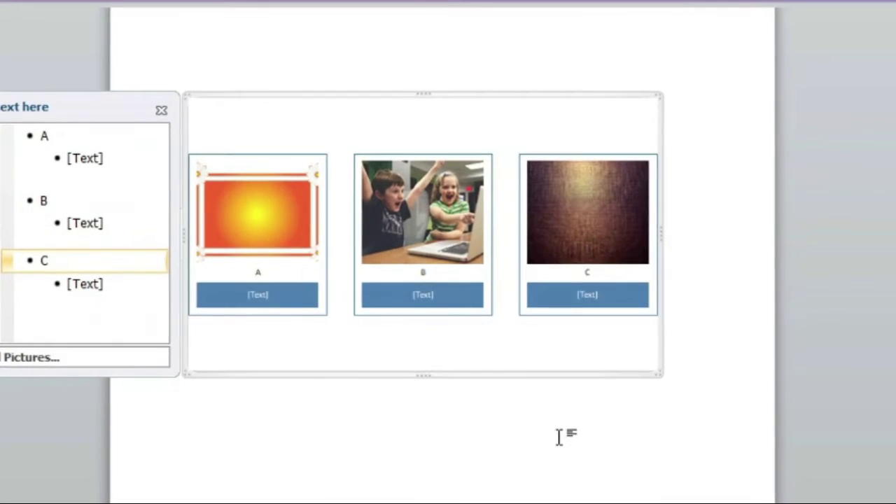
pyautogui.click(159, 110)
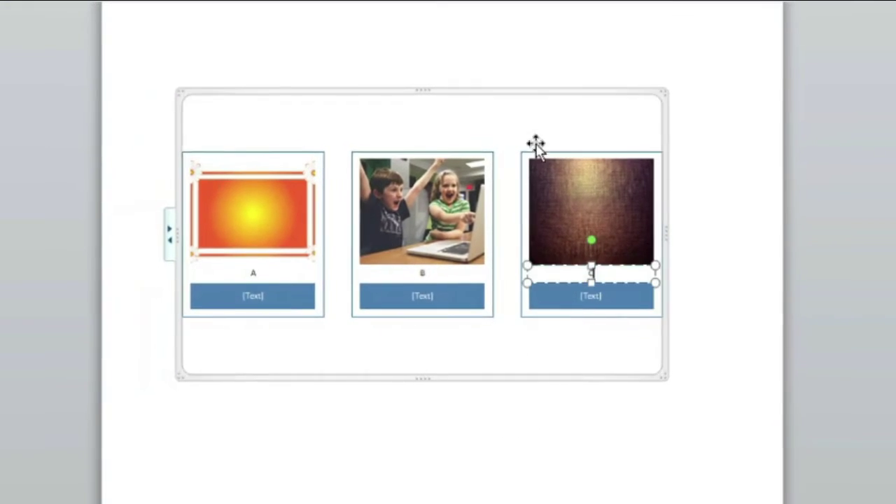
pyautogui.press('Escape')
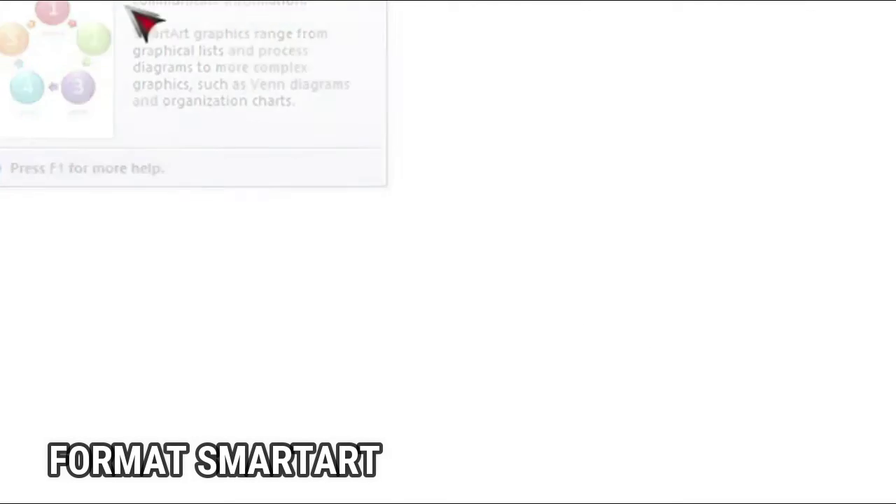
# Insert a three-row picture list SmartArt from the Picture category
pyautogui.click(222, 53)
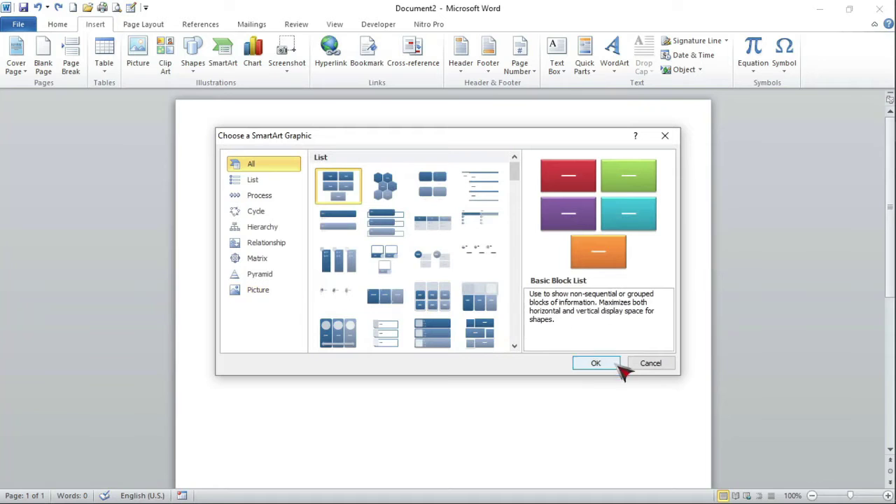
pyautogui.click(249, 178)
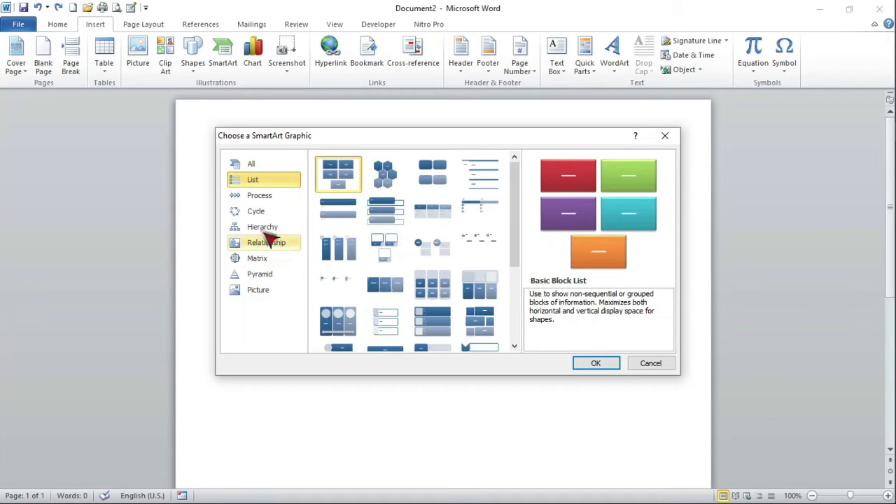
pyautogui.click(270, 291)
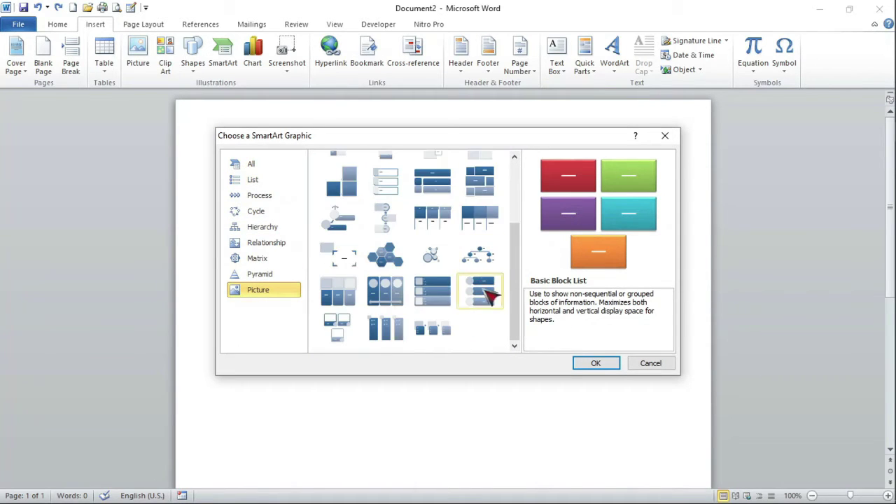
pyautogui.doubleClick(490, 297)
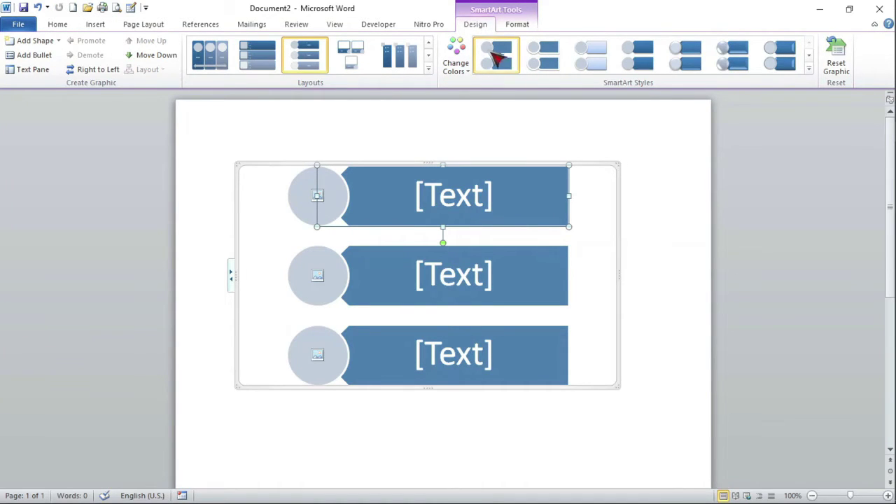
# Recolour the picture list with the Accent 4 colored outline scheme: purple outlines, lavender circles
pyautogui.click(465, 70)
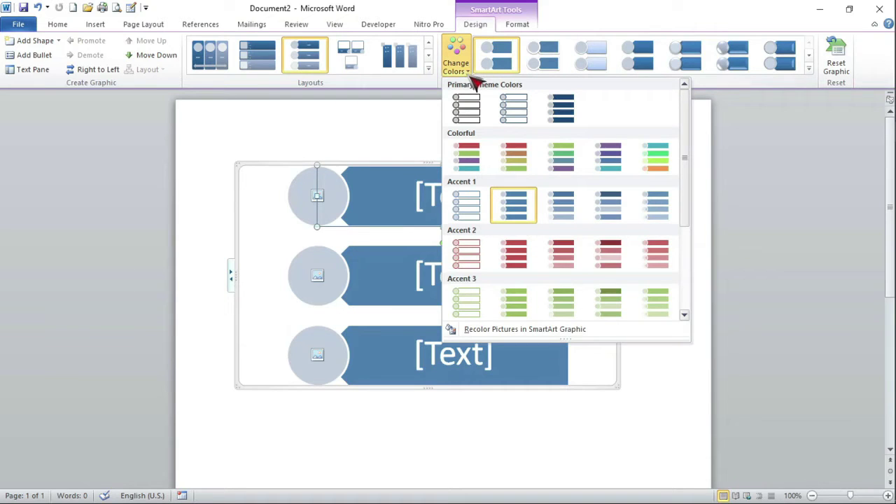
pyautogui.click(466, 112)
pyautogui.click(456, 63)
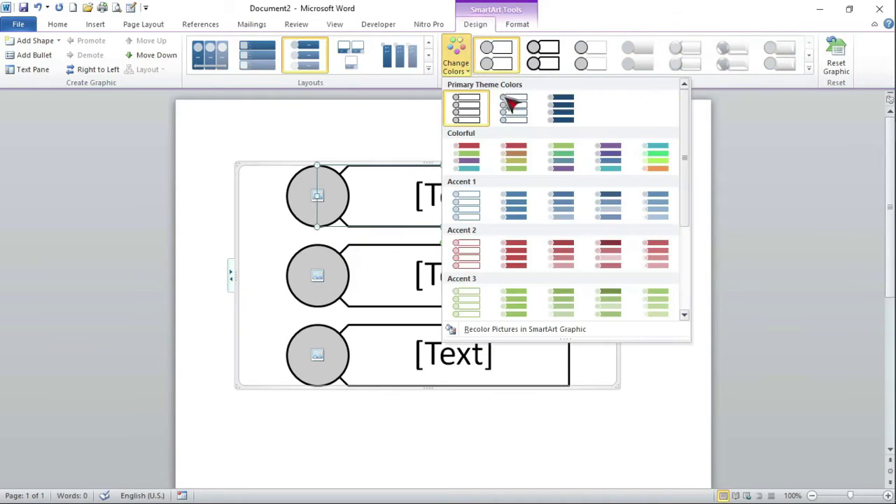
pyautogui.click(523, 107)
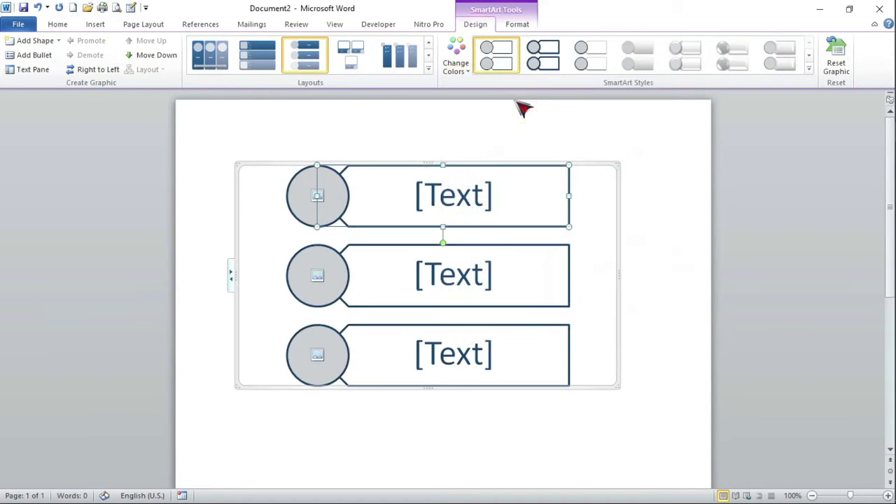
pyautogui.click(469, 70)
pyautogui.scroll(-3, 492, 254)
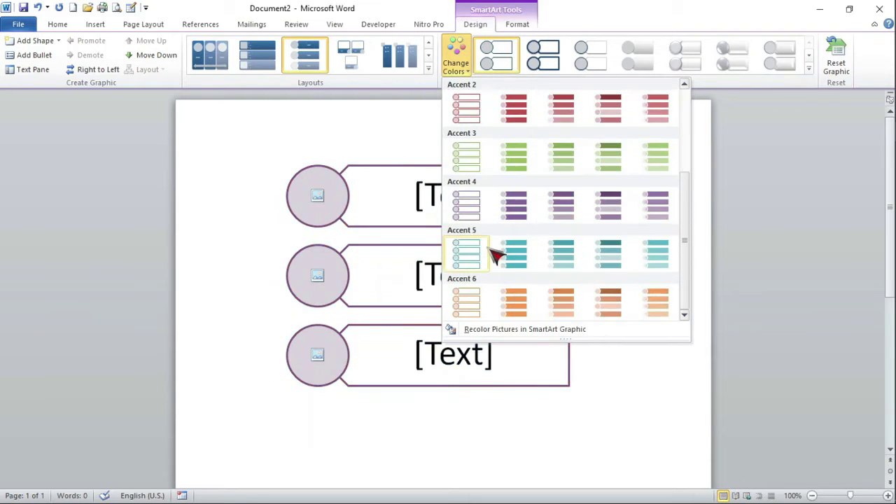
pyautogui.click(479, 199)
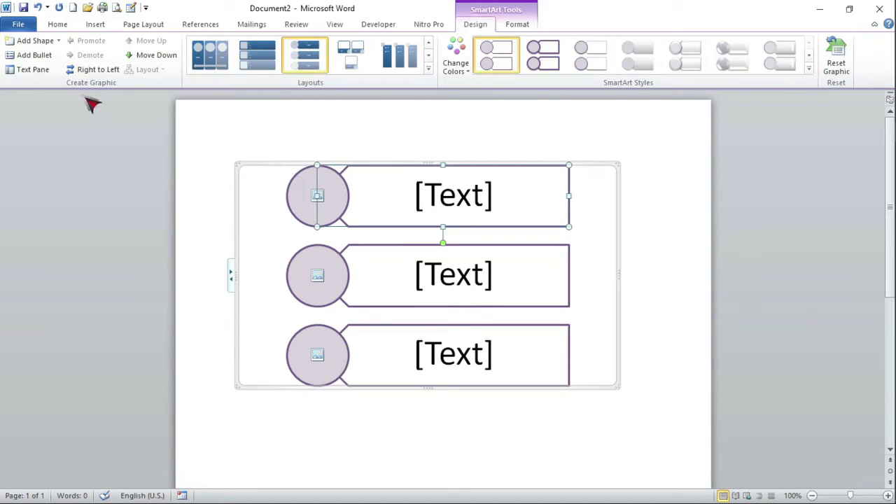
# Flip the picture list right to left and fill its circles with the banner image and adult-15700_1920 photo
pyautogui.click(90, 70)
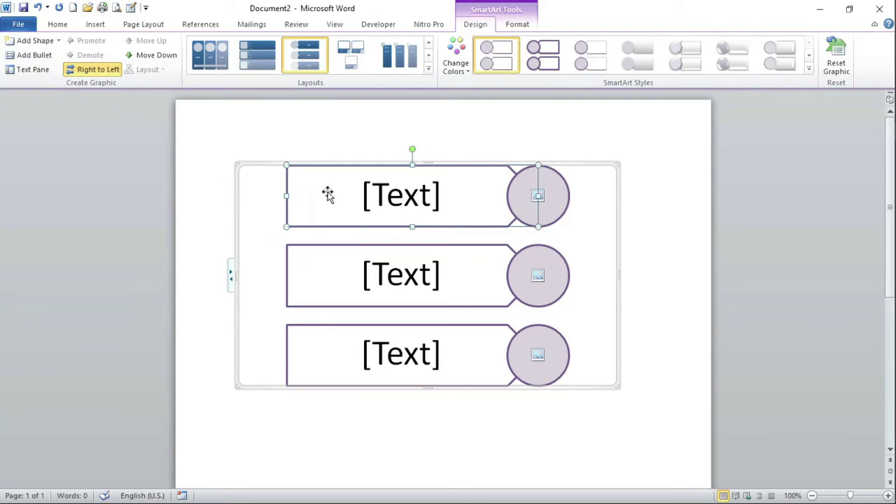
pyautogui.click(549, 201)
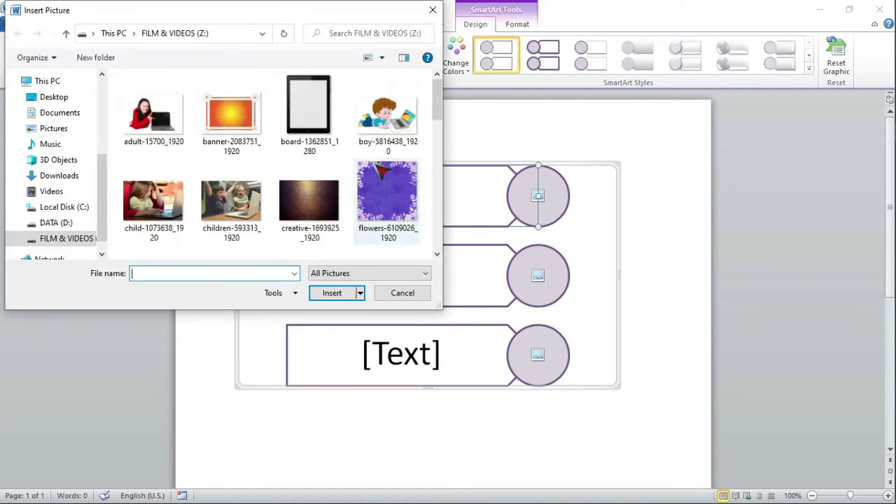
pyautogui.doubleClick(226, 124)
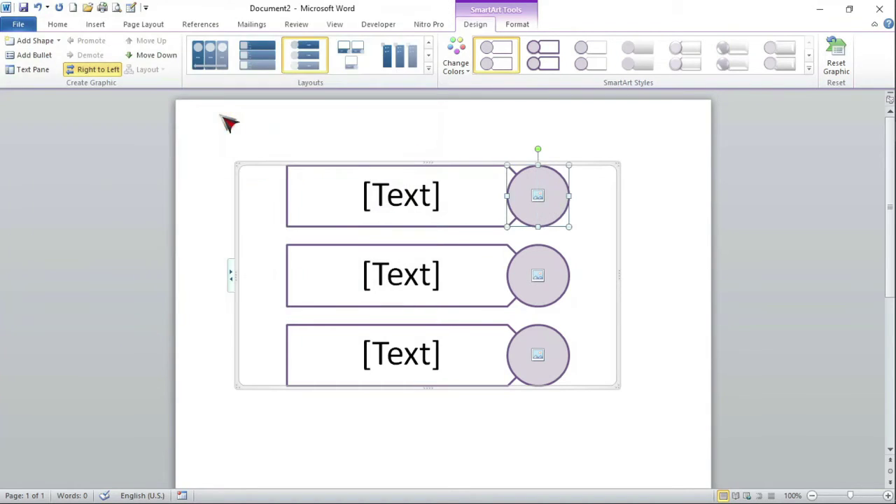
pyautogui.click(539, 278)
pyautogui.press('Escape')
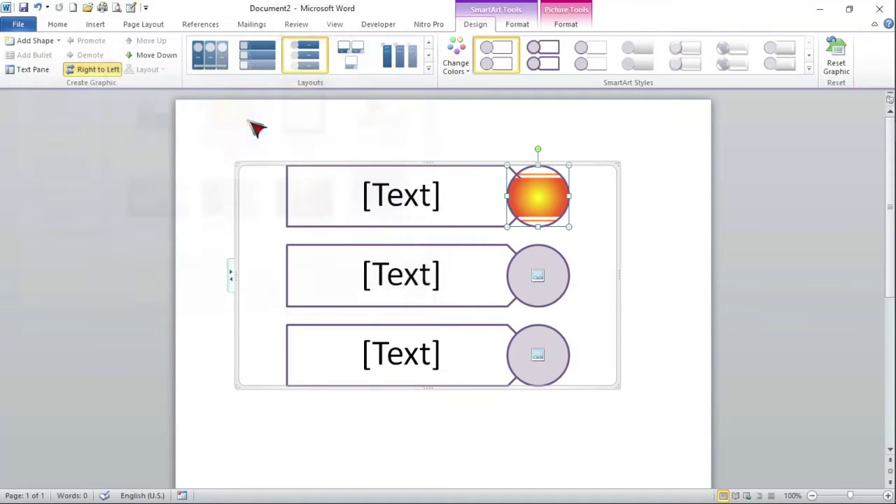
pyautogui.click(539, 356)
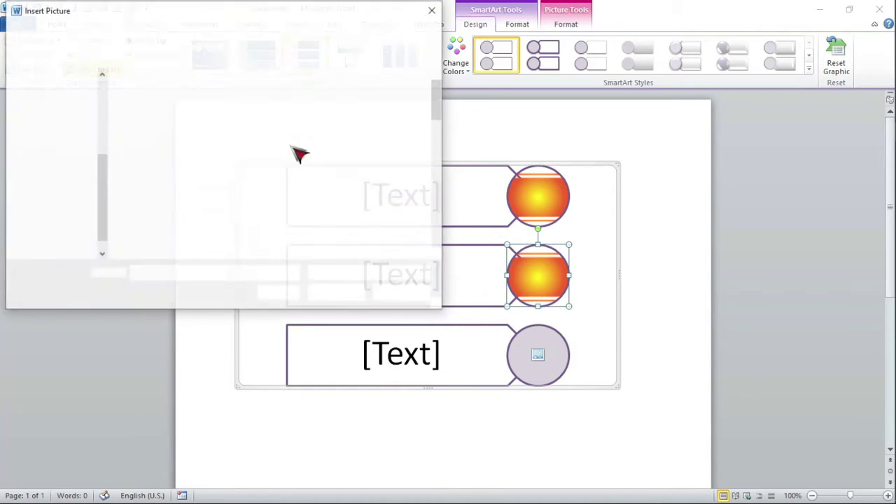
pyautogui.click(152, 129)
pyautogui.doubleClick(154, 128)
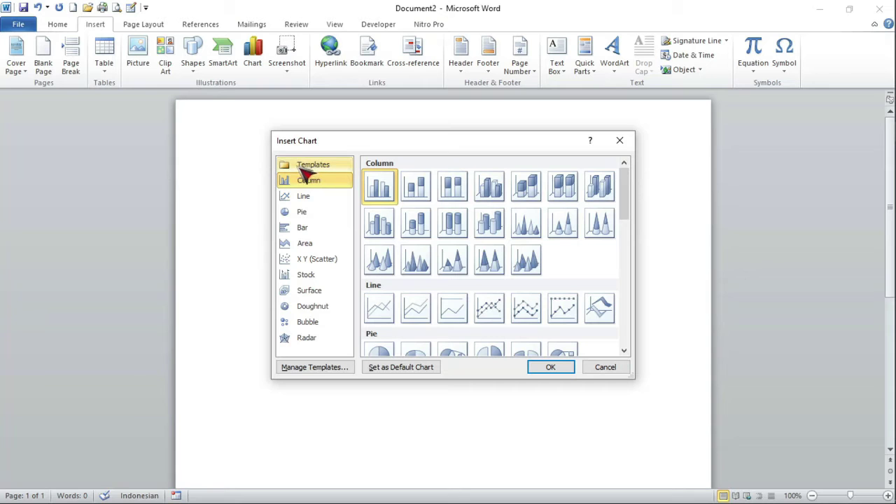
pyautogui.scroll(-10, 550, 318)
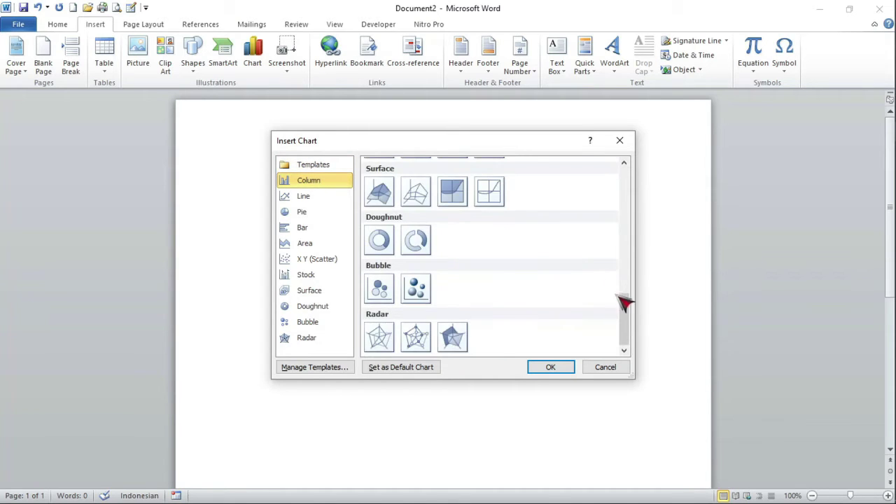
pyautogui.scroll(10, 621, 301)
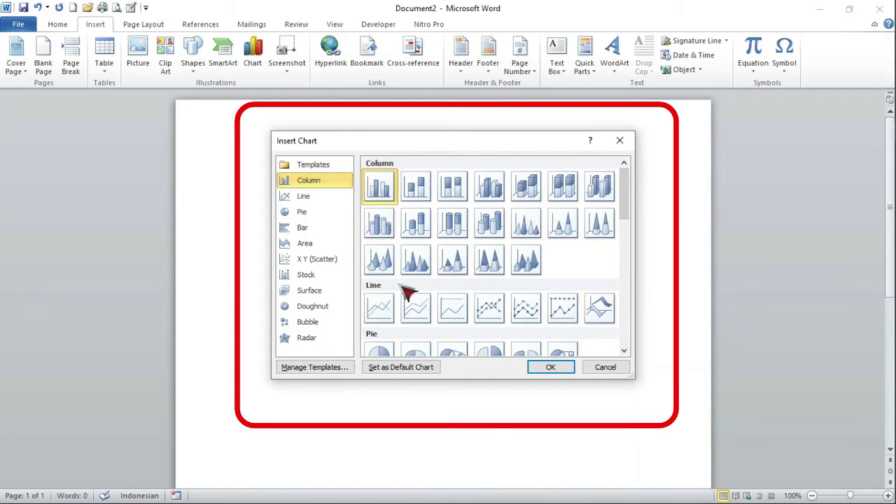
pyautogui.click(625, 371)
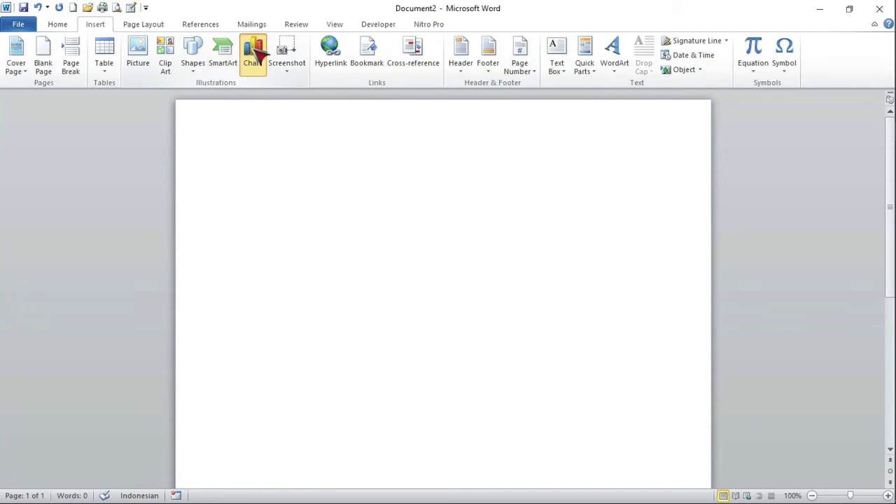
pyautogui.click(253, 56)
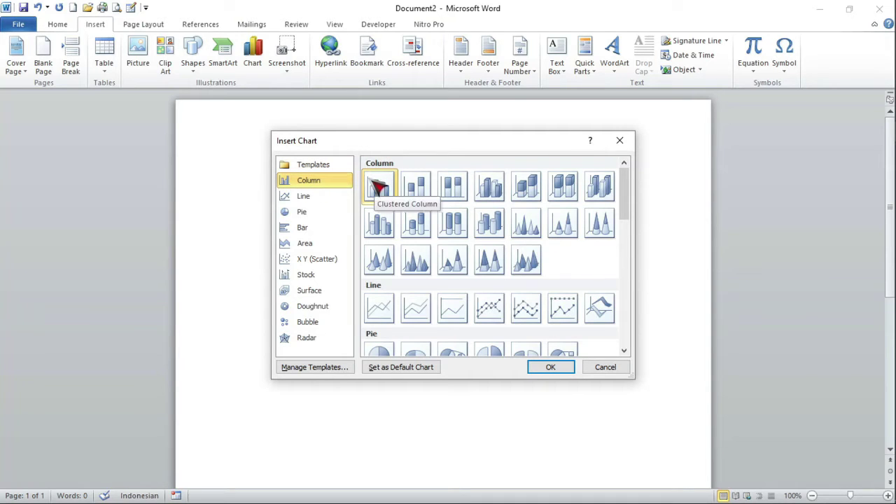
# Insert a clustered column chart and set its series headers to 2010, 2011 and 2012
pyautogui.click(552, 371)
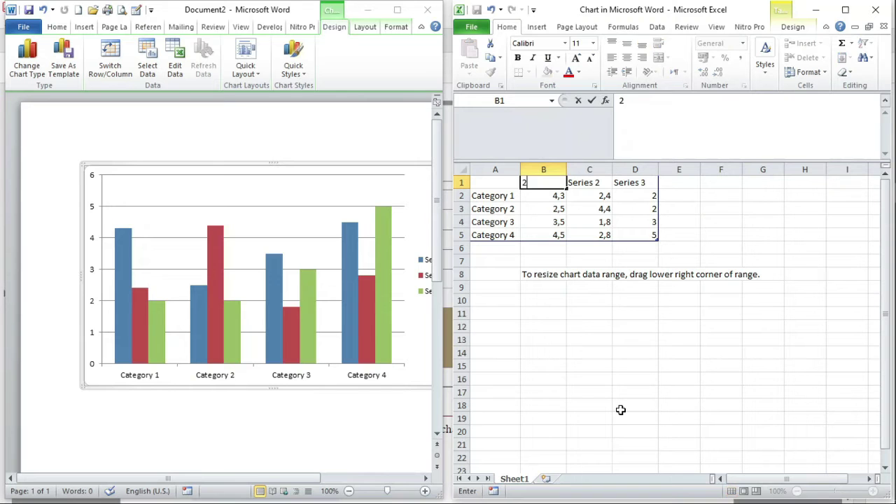
pyautogui.write('2010')
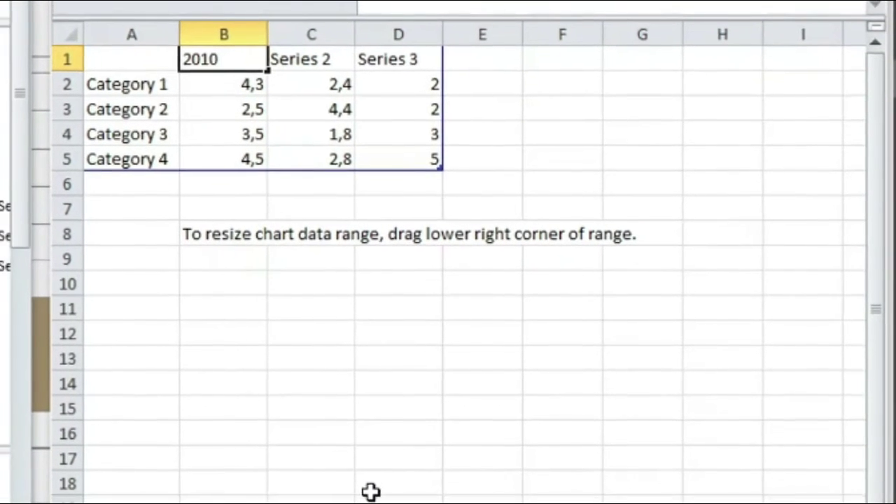
pyautogui.press('Tab')
pyautogui.write('2011')
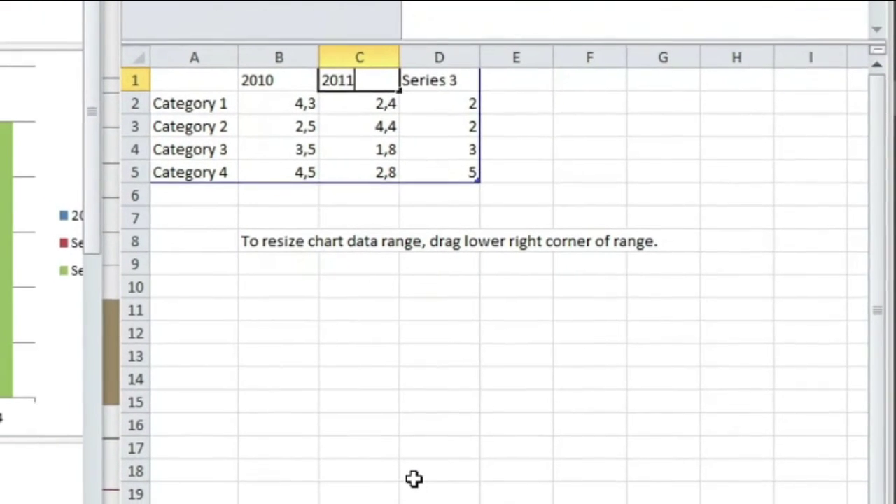
pyautogui.write('20')
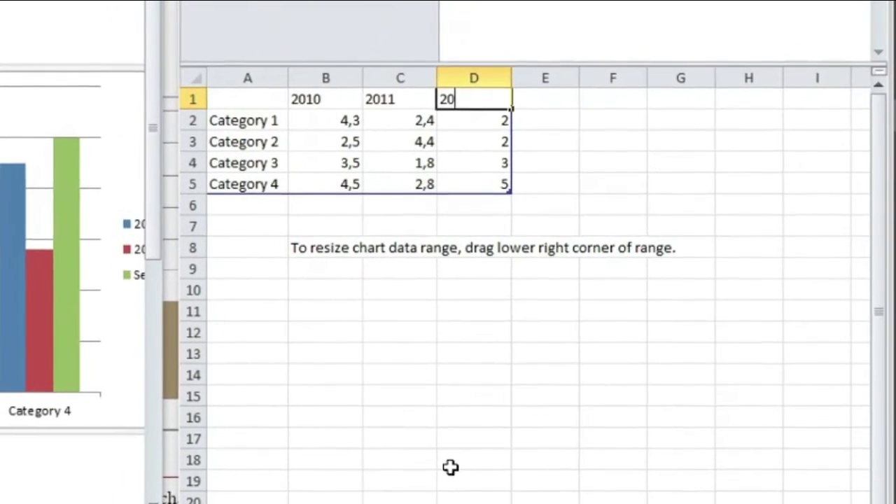
pyautogui.write('12')
pyautogui.click(273, 127)
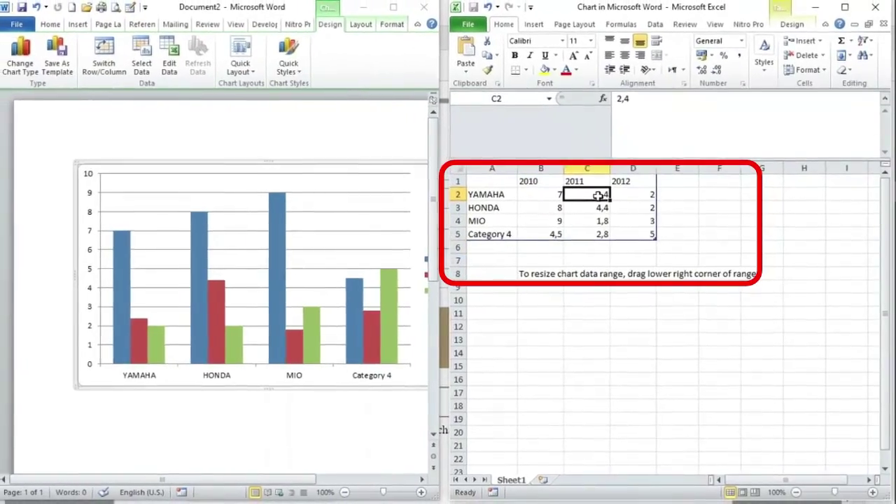
# Enter the values 6, 7 and 9 down the data column, then return to Word
pyautogui.write('6')
pyautogui.press('Return')
pyautogui.write('7')
pyautogui.press('Return')
pyautogui.write('9')
pyautogui.press('Return')
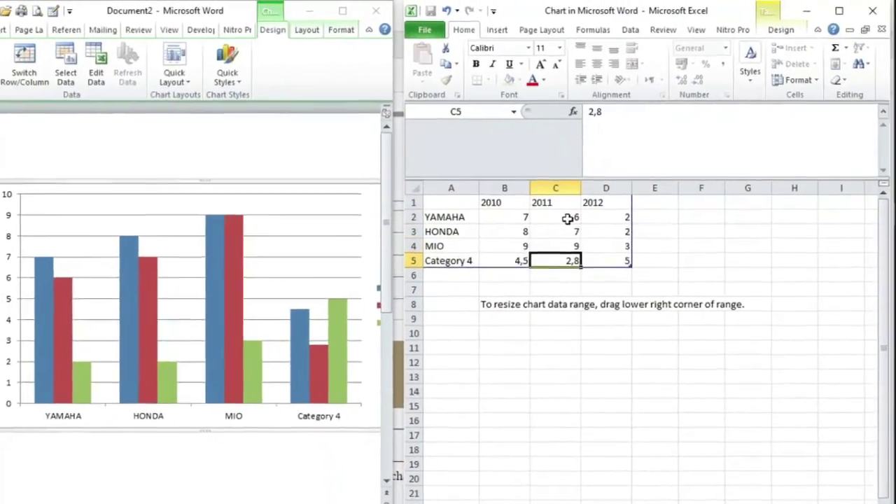
pyautogui.click(556, 376)
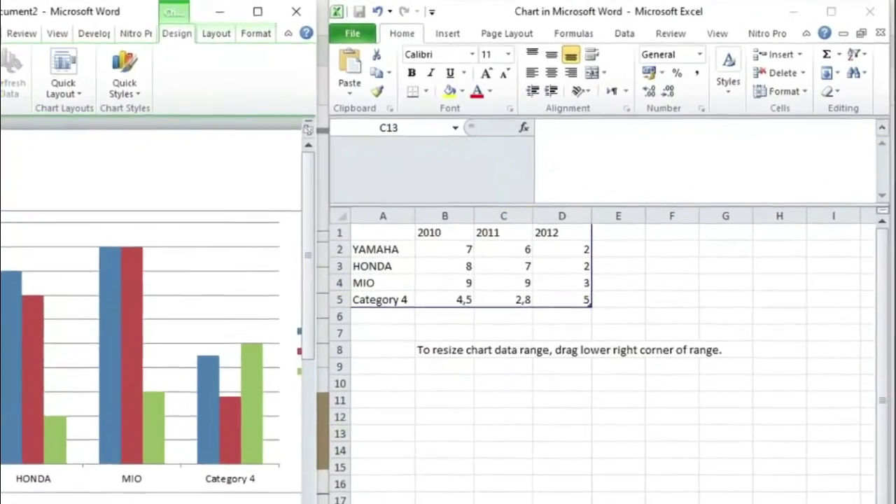
pyautogui.click(239, 150)
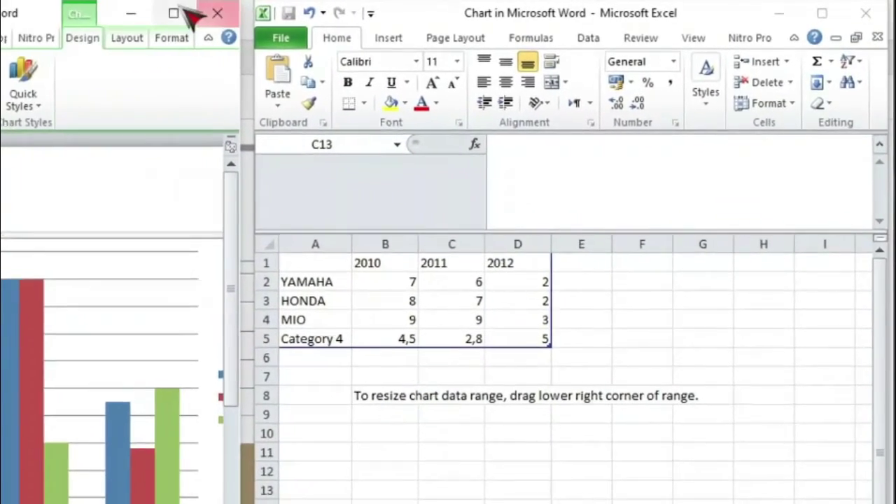
# Maximize Word and give the YAMAHA/HONDA/MIO chart the blue-shaded chart style
pyautogui.click(259, 11)
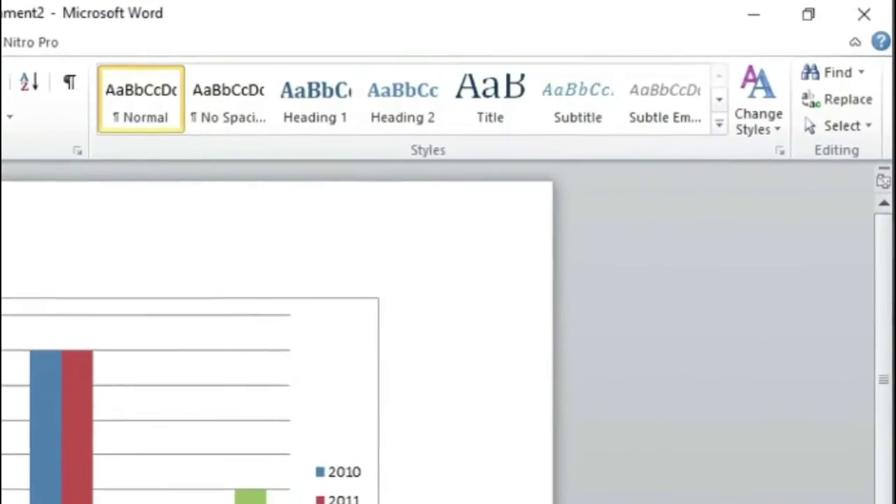
pyautogui.click(252, 162)
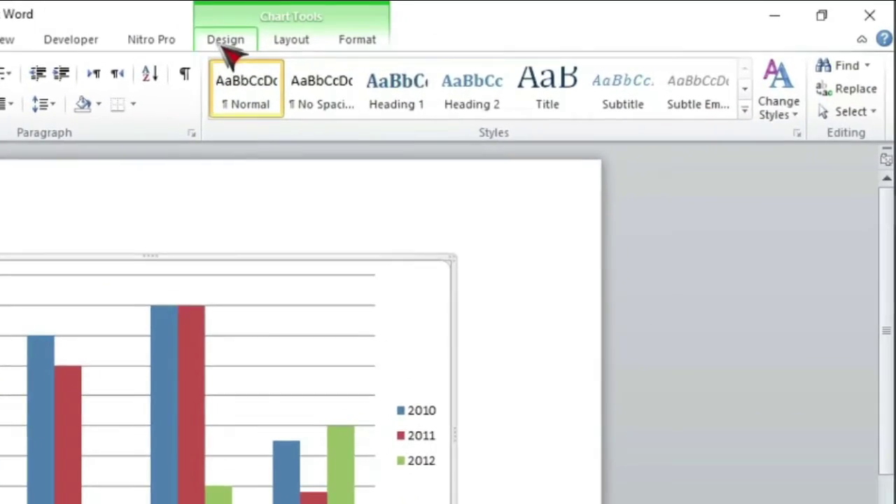
pyautogui.click(226, 46)
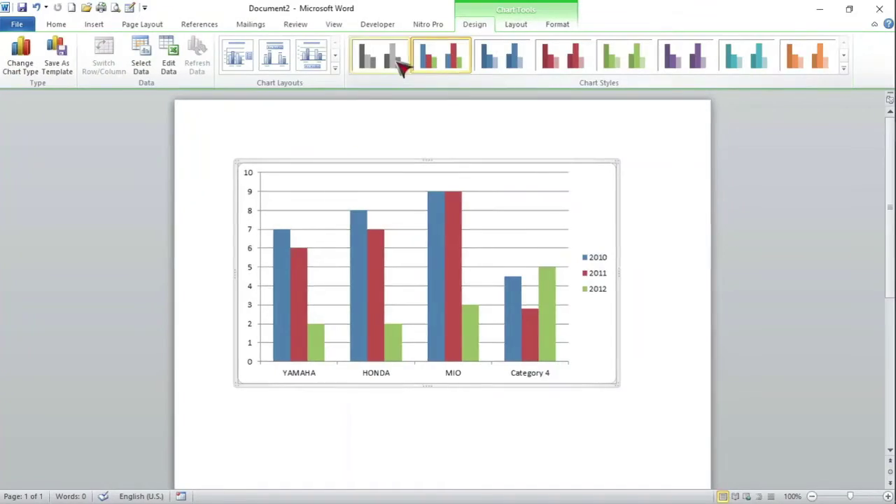
pyautogui.click(390, 61)
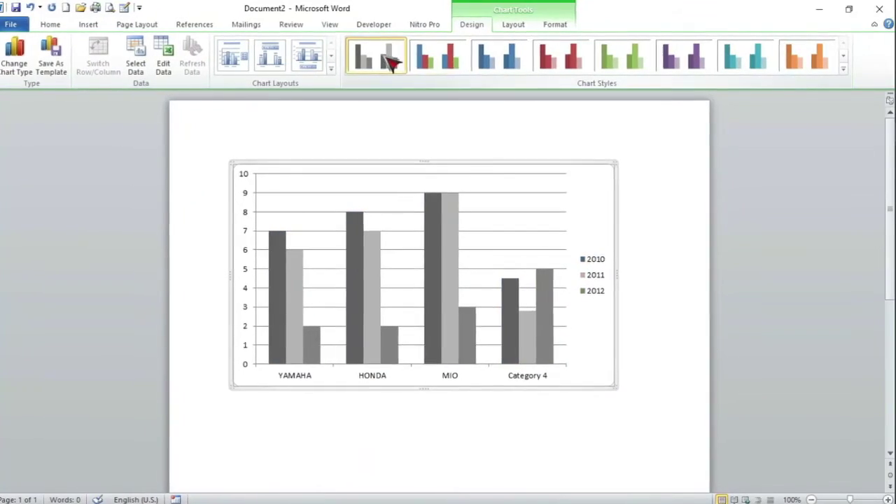
pyautogui.click(440, 62)
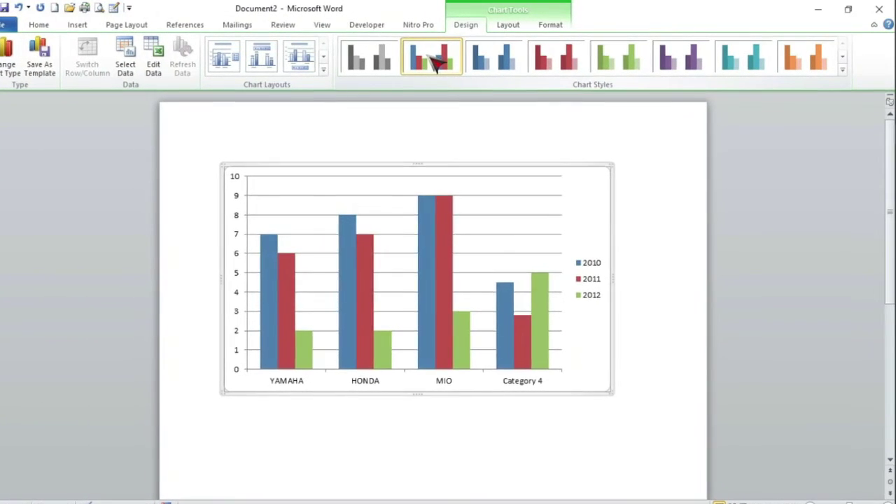
pyautogui.click(499, 62)
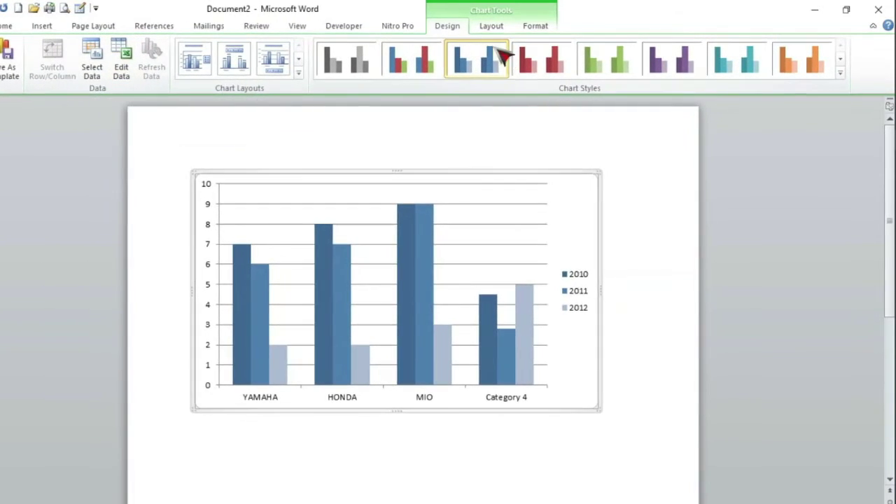
pyautogui.click(482, 26)
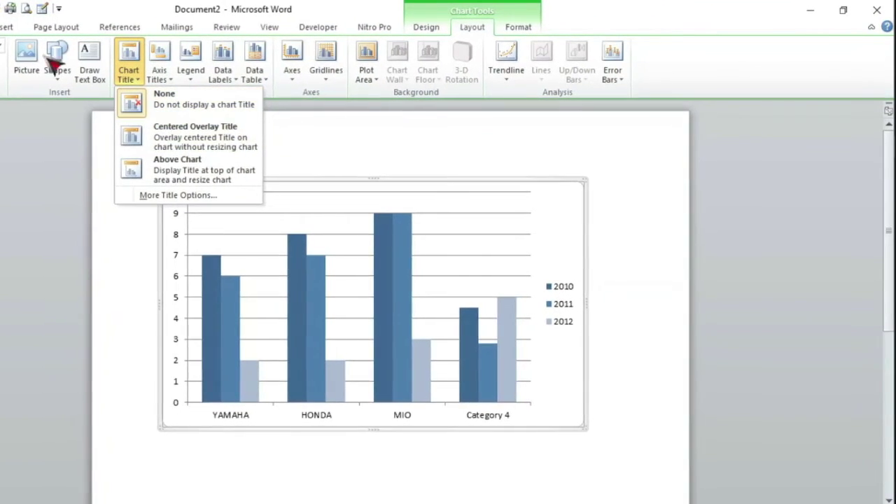
# Add a chart title positioned above the column chart
pyautogui.click(25, 65)
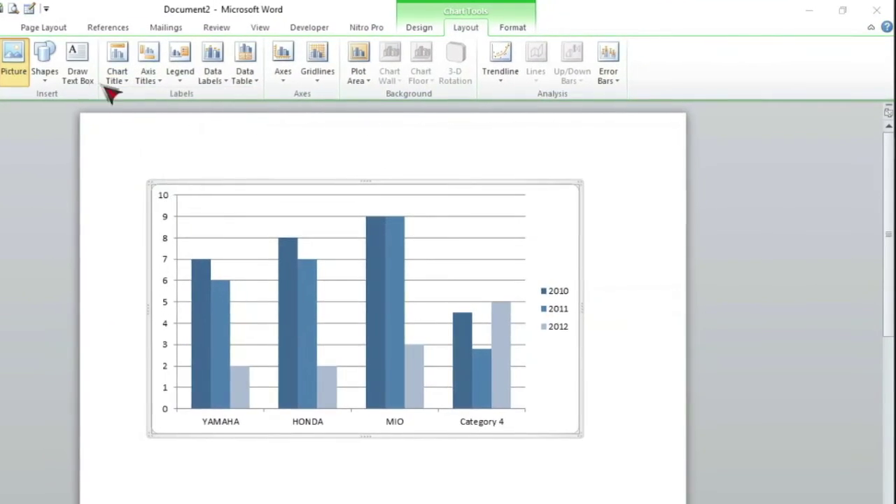
pyautogui.click(337, 335)
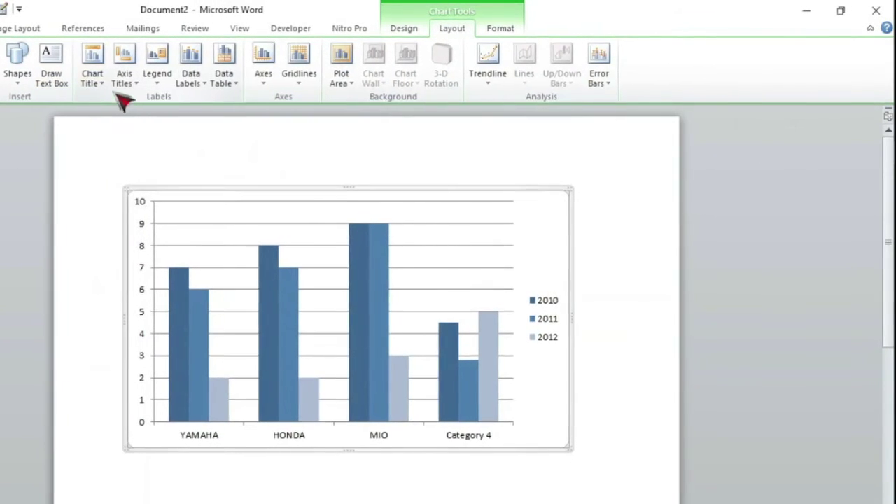
pyautogui.click(104, 77)
pyautogui.click(169, 184)
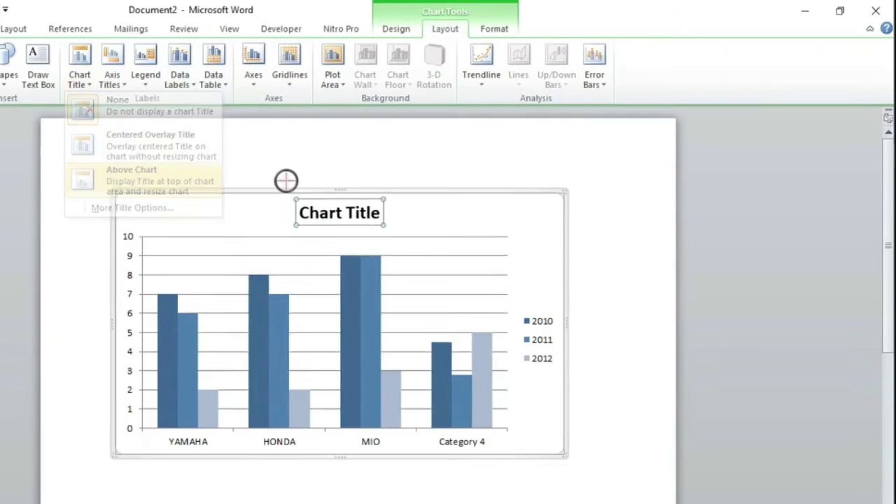
pyautogui.click(347, 208)
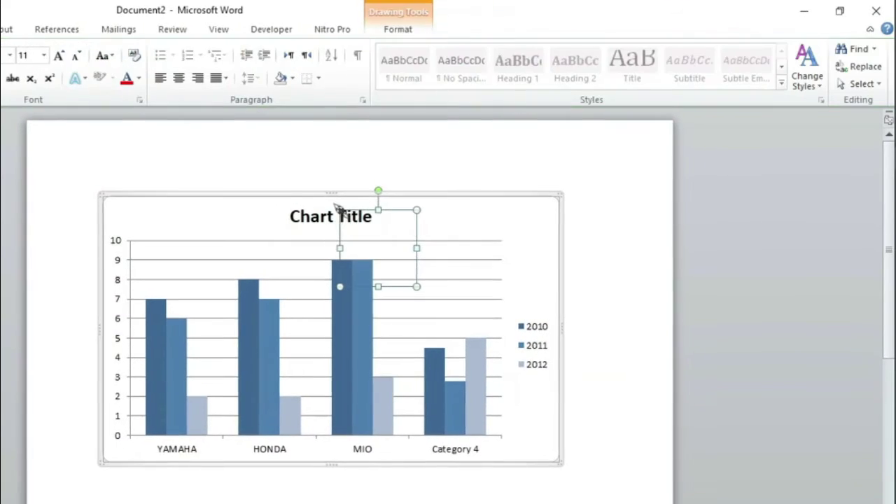
pyautogui.click(313, 214)
# Replace the chart title text with PENJUALAN
pyautogui.tripleClick(317, 220)
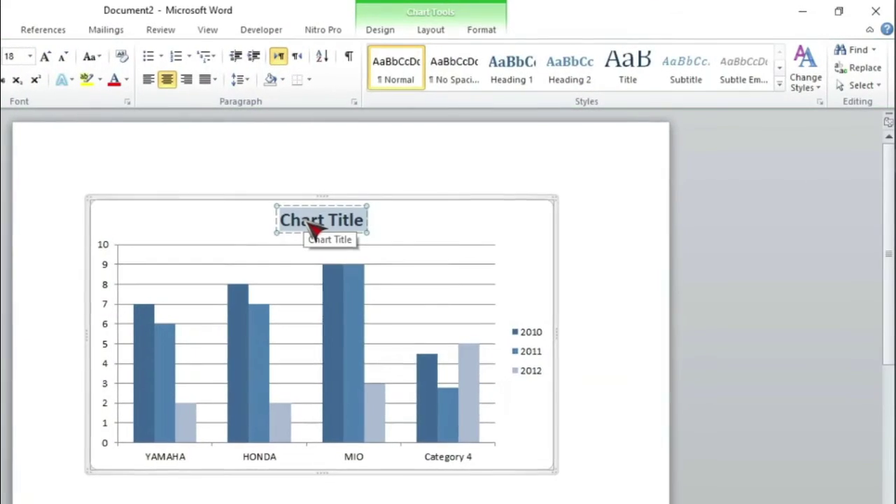
pyautogui.write('PENJUAL')
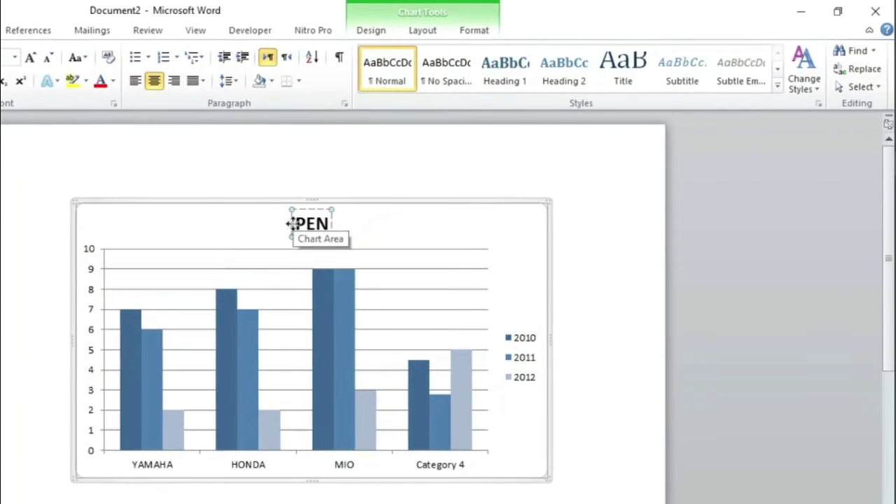
pyautogui.write('A')
pyautogui.press('BackSpace')
pyautogui.write('LAN')
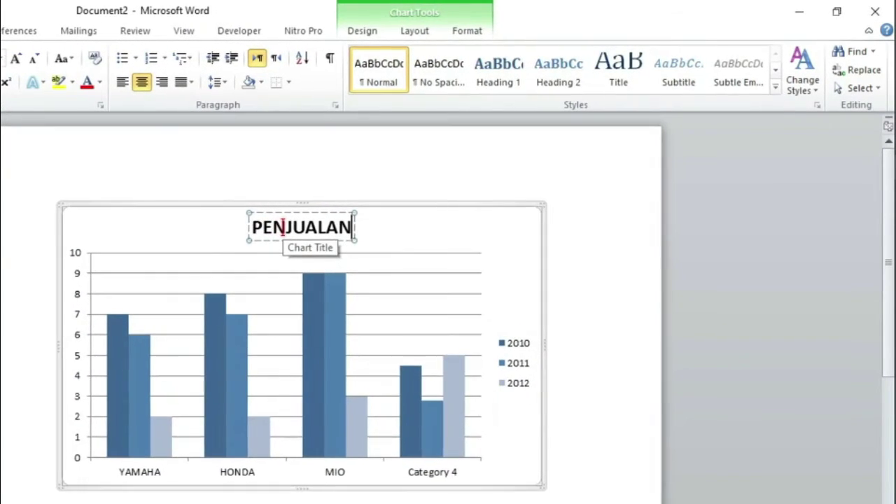
pyautogui.click(466, 31)
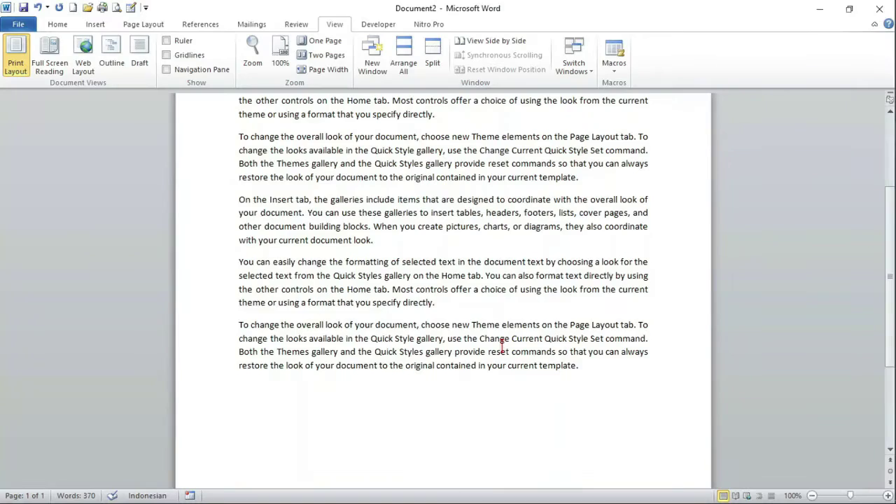
pyautogui.scroll(2, 365, 466)
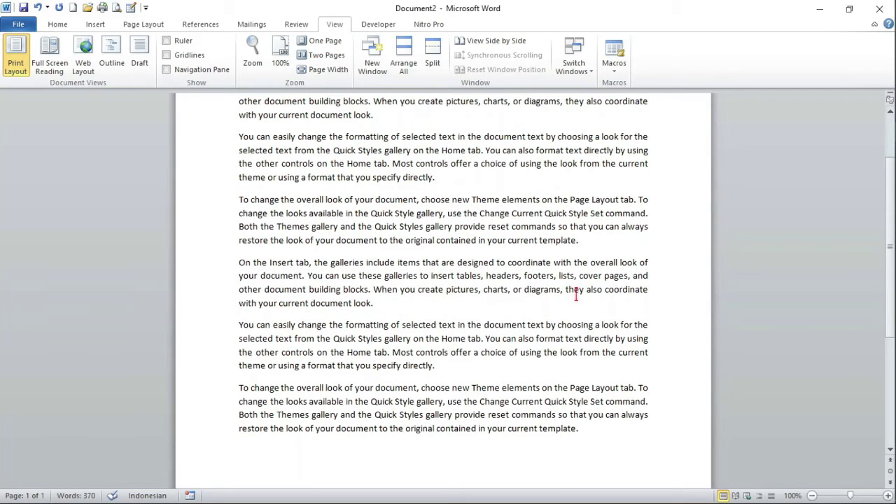
pyautogui.click(95, 24)
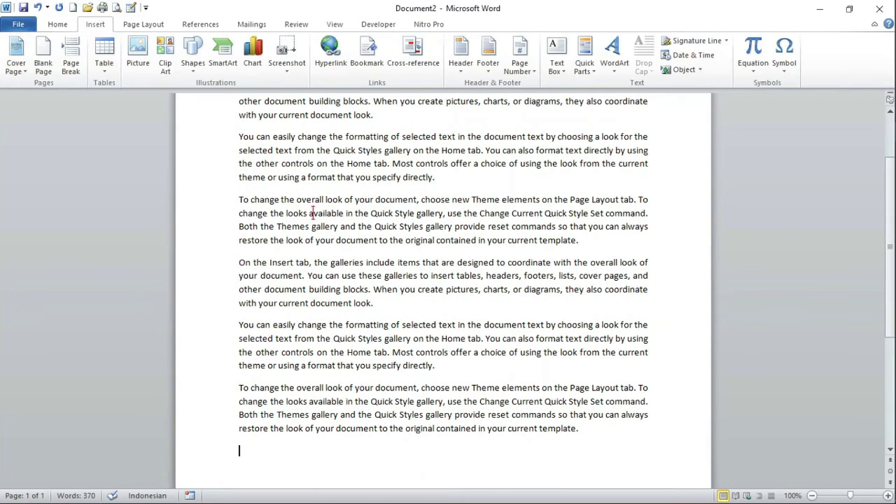
pyautogui.click(611, 70)
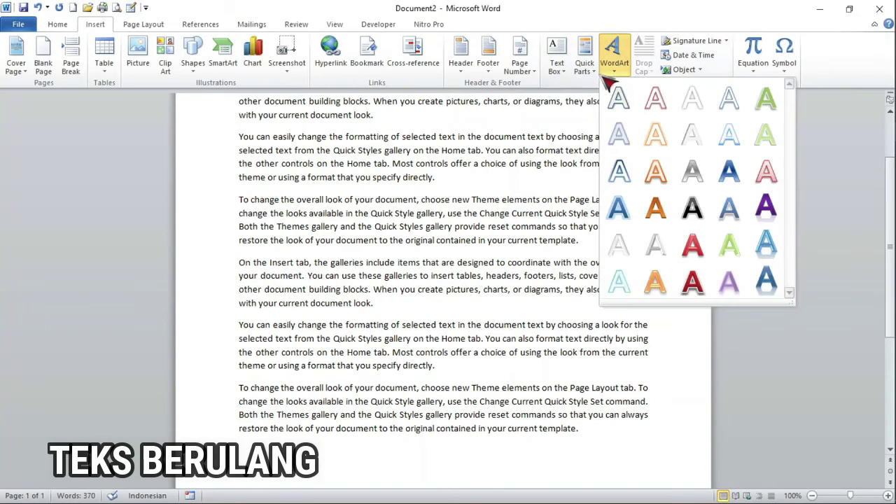
pyautogui.click(596, 70)
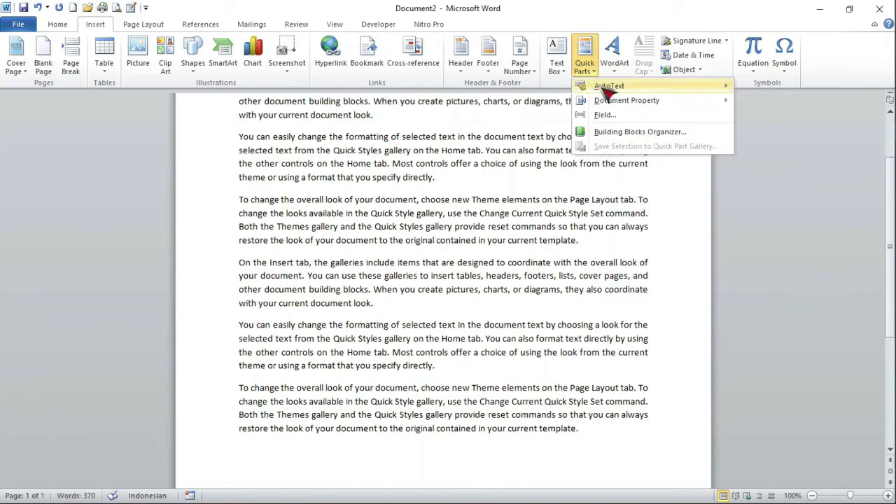
pyautogui.moveTo(614, 90)
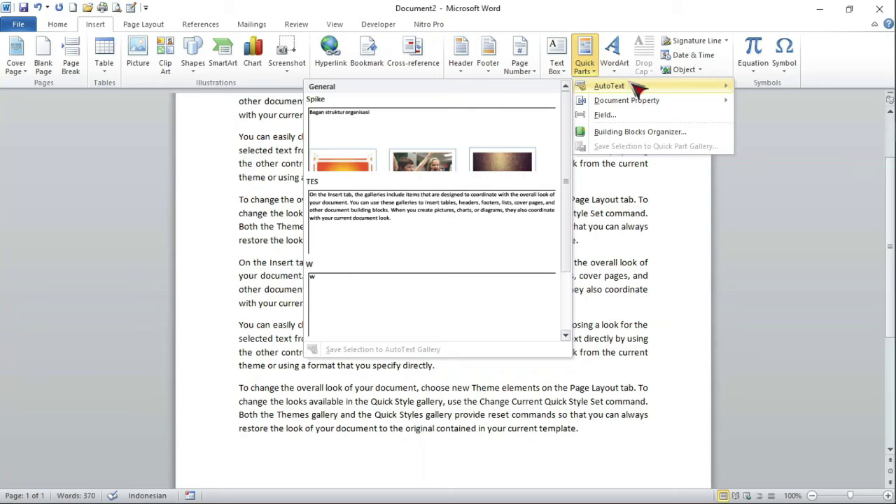
pyautogui.click(630, 84)
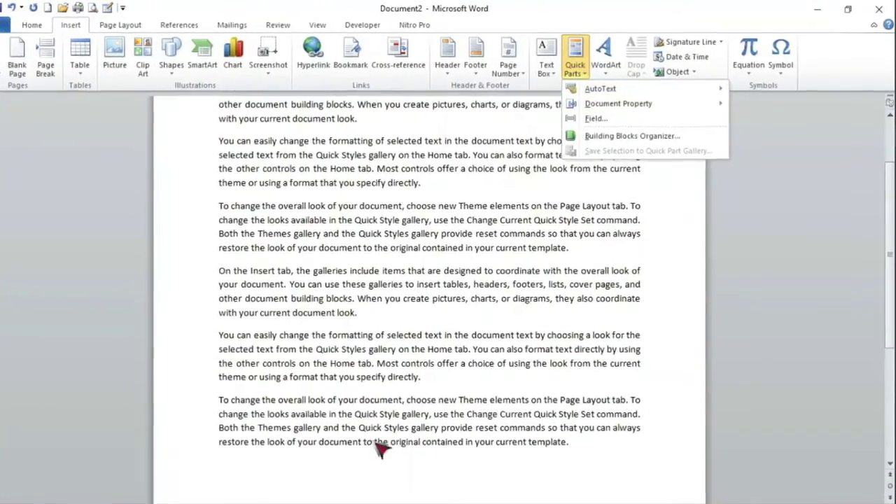
pyautogui.click(357, 475)
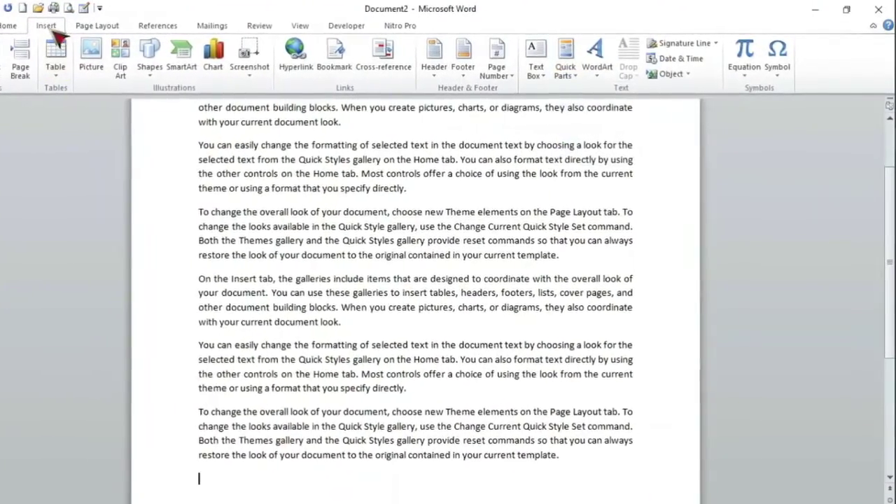
# Save the last paragraph to the AutoText gallery under the name TES2
pyautogui.moveTo(184, 420); pyautogui.dragTo(155, 469)
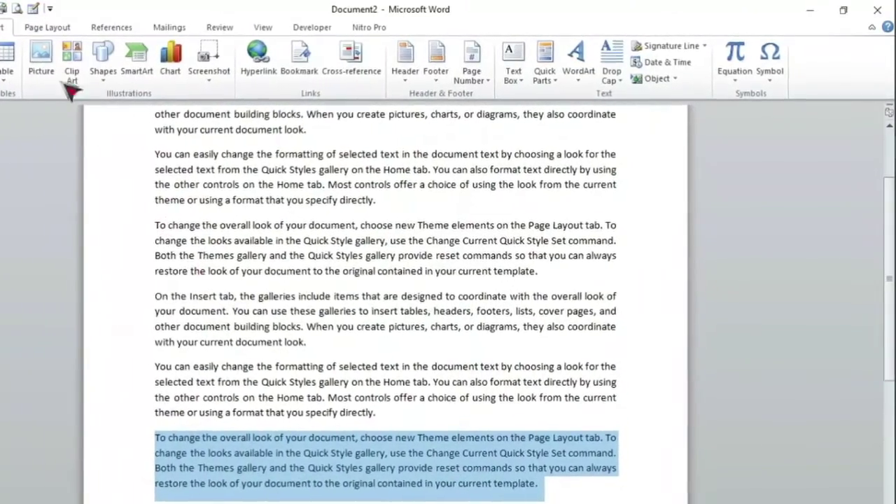
pyautogui.click(556, 78)
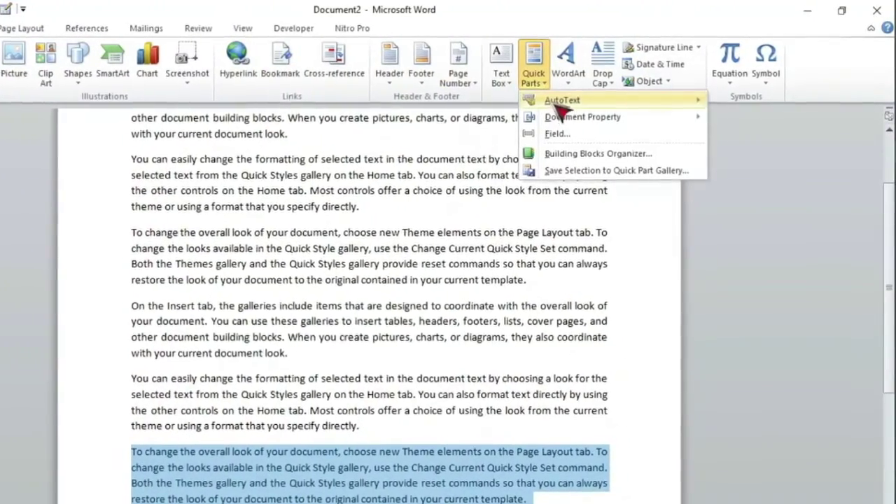
pyautogui.moveTo(550, 98)
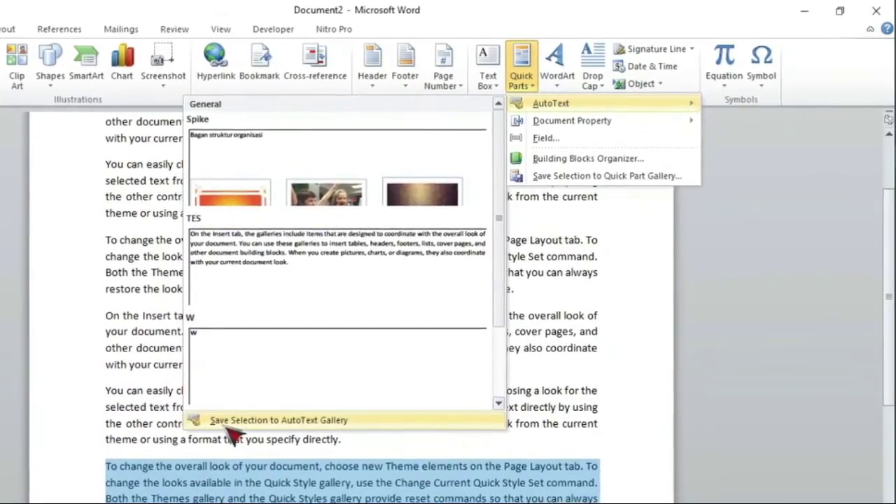
pyautogui.click(199, 417)
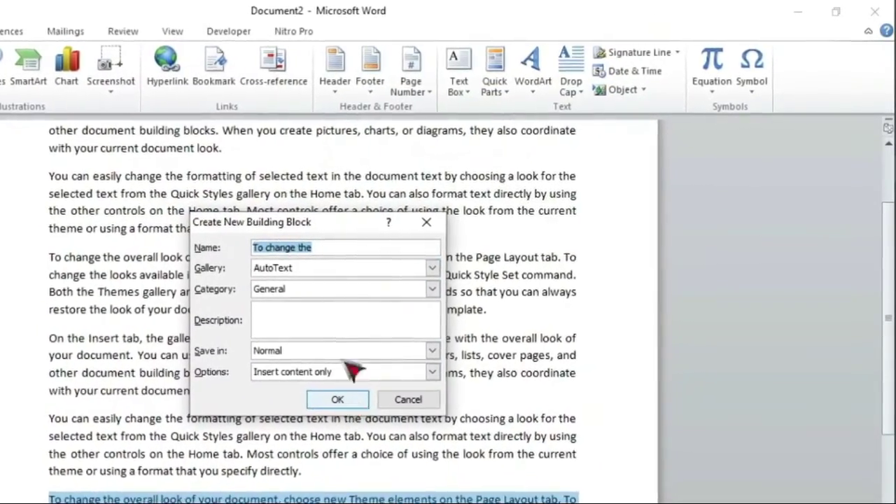
pyautogui.write('TES')
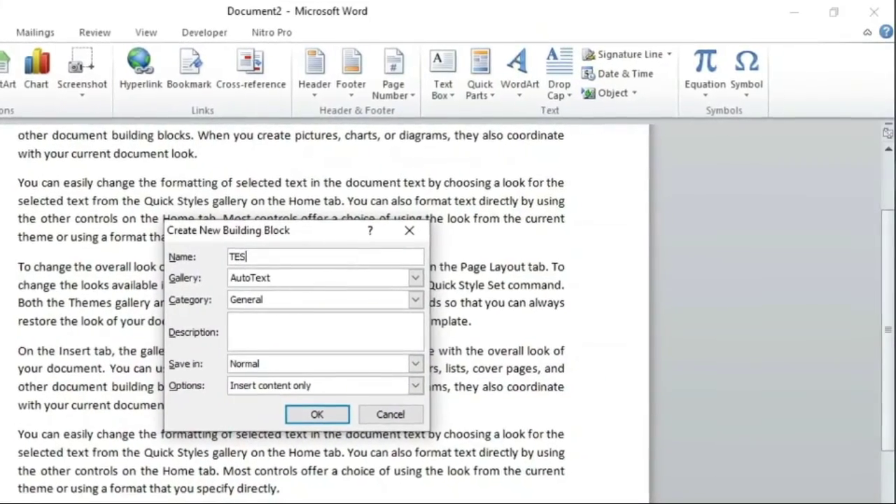
pyautogui.write('2')
pyautogui.click(320, 410)
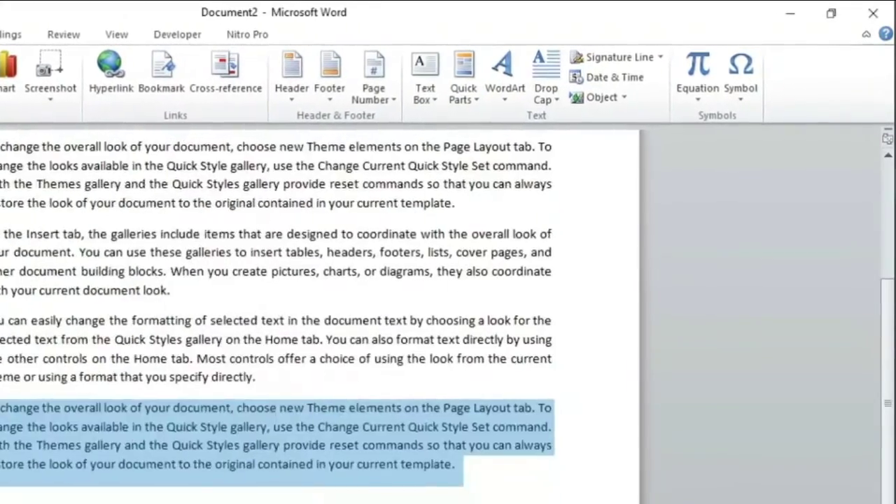
# Undo with Ctrl+Z to clear all the sample text from the page
pyautogui.click(399, 363)
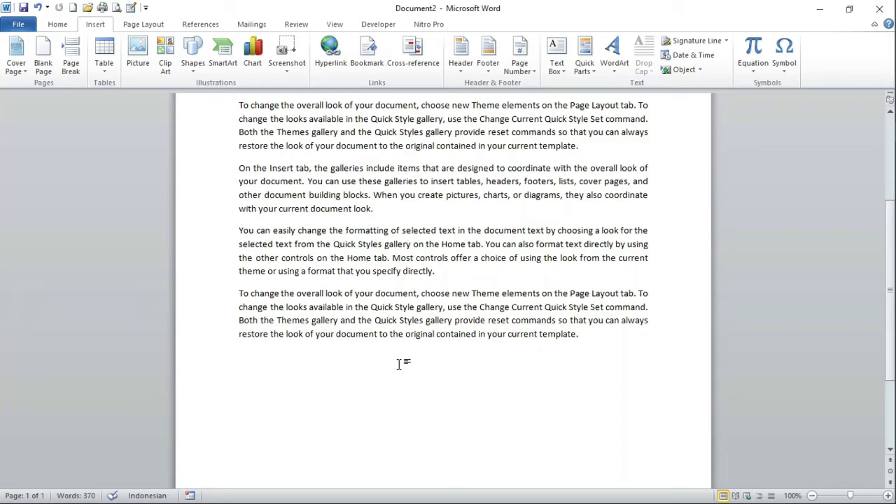
pyautogui.moveTo(895, 314)
pyautogui.hotkey('ctrl', 'z')
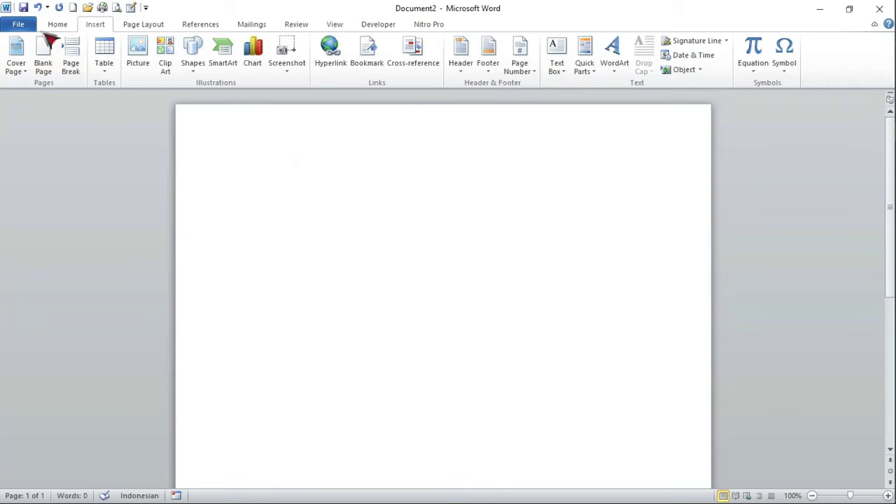
# Browse Word's sample templates, then back out to Document2 without creating anything
pyautogui.click(21, 25)
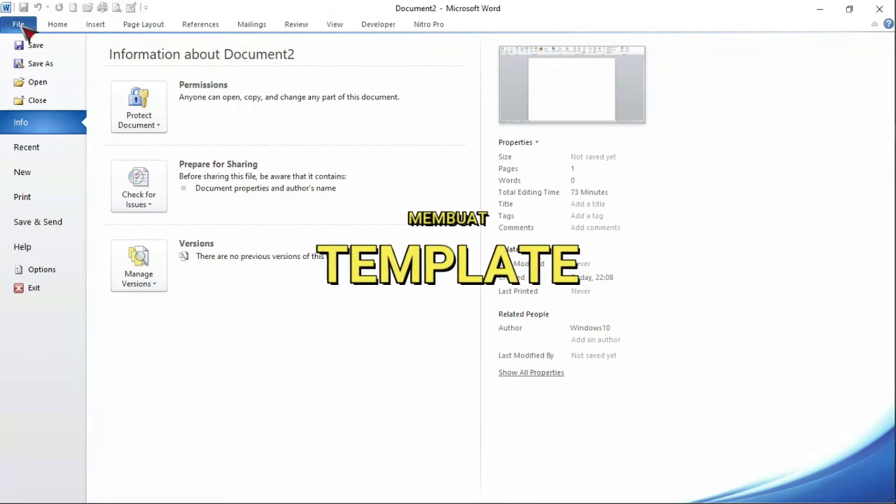
pyautogui.click(41, 173)
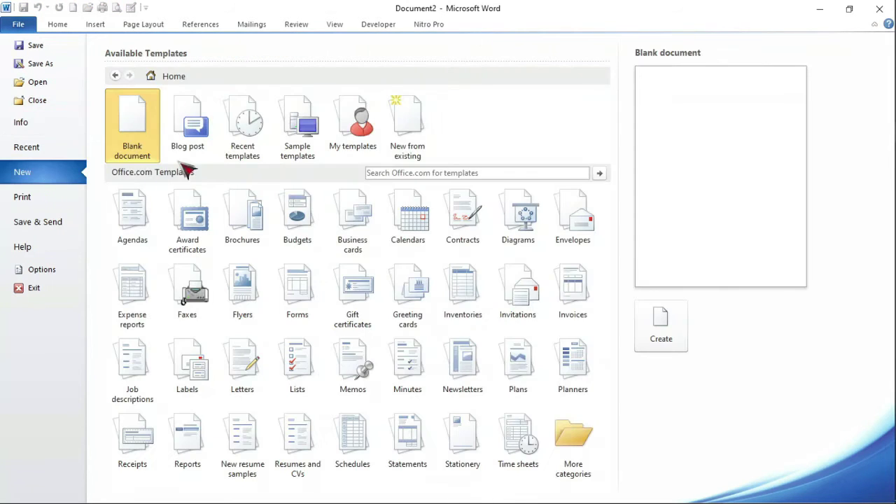
pyautogui.click(297, 123)
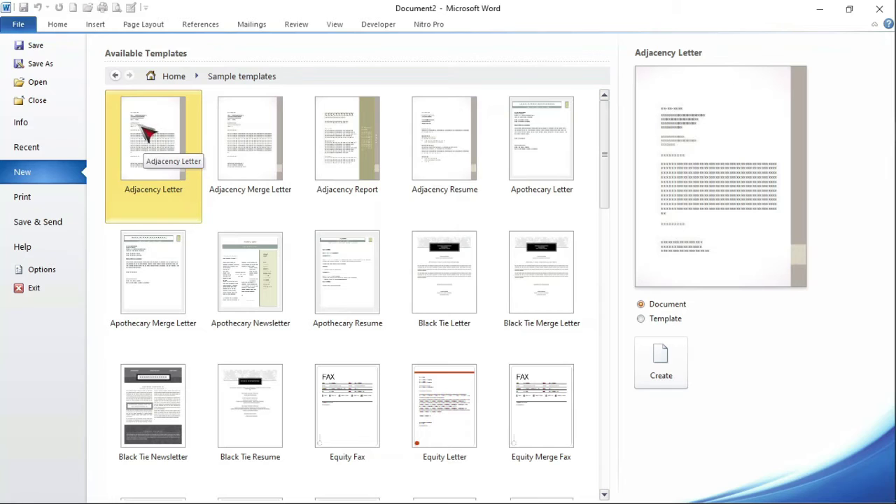
pyautogui.press('Escape')
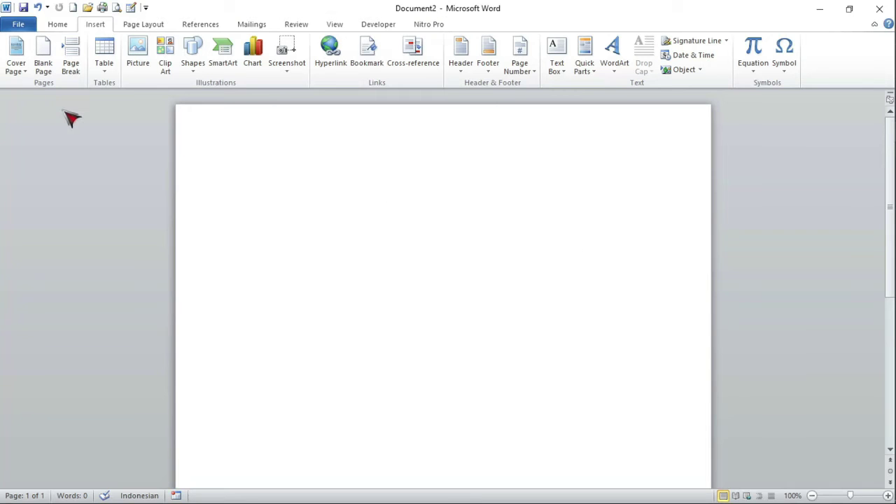
# Create a new document from the Adjacency Letter sample template
pyautogui.click(21, 25)
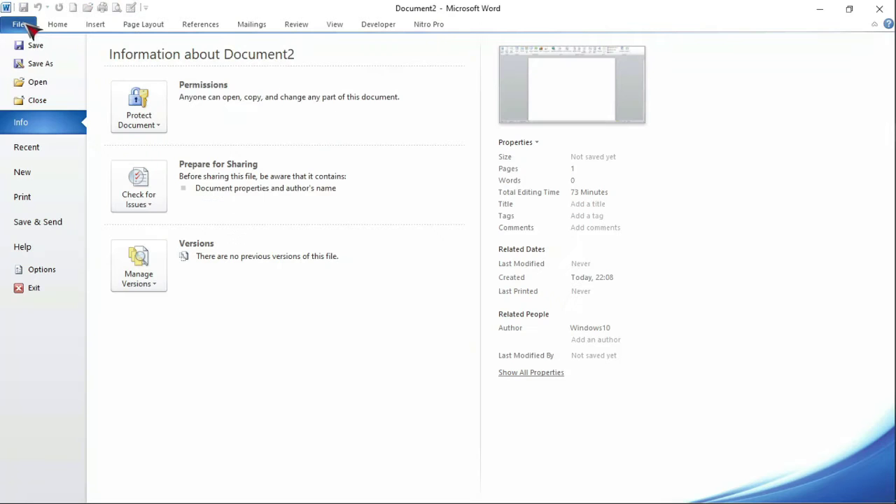
pyautogui.click(47, 177)
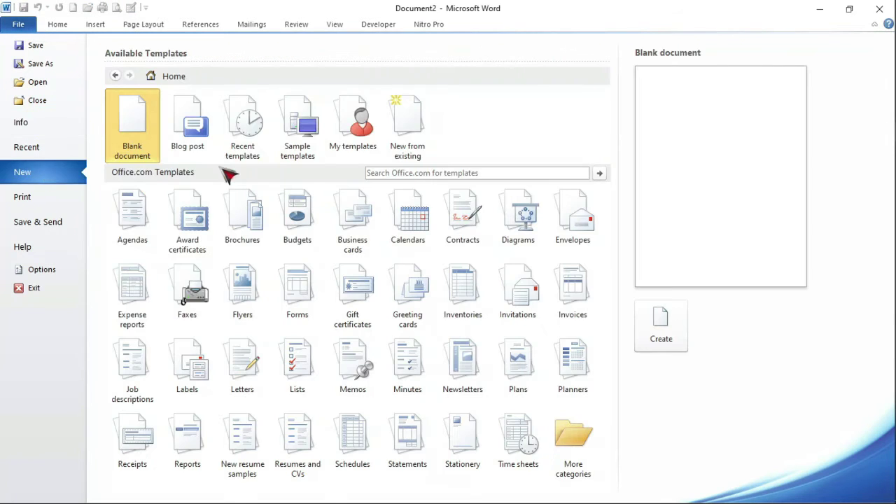
pyautogui.click(296, 140)
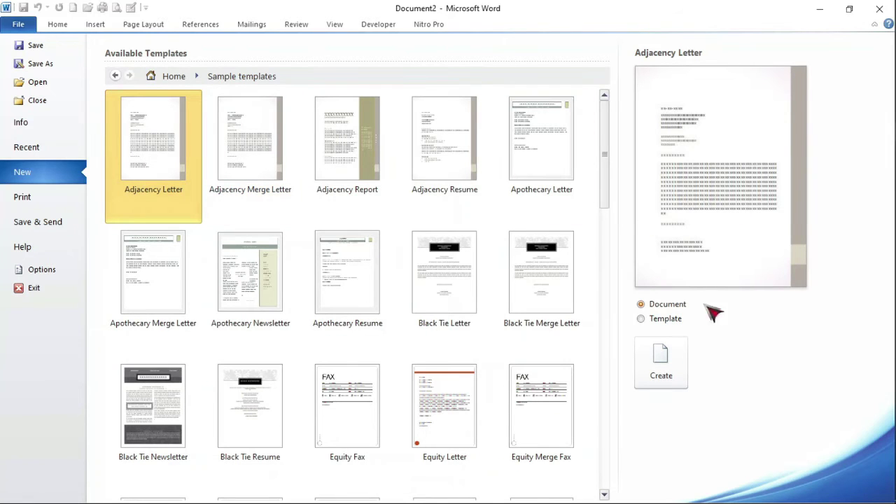
pyautogui.click(673, 373)
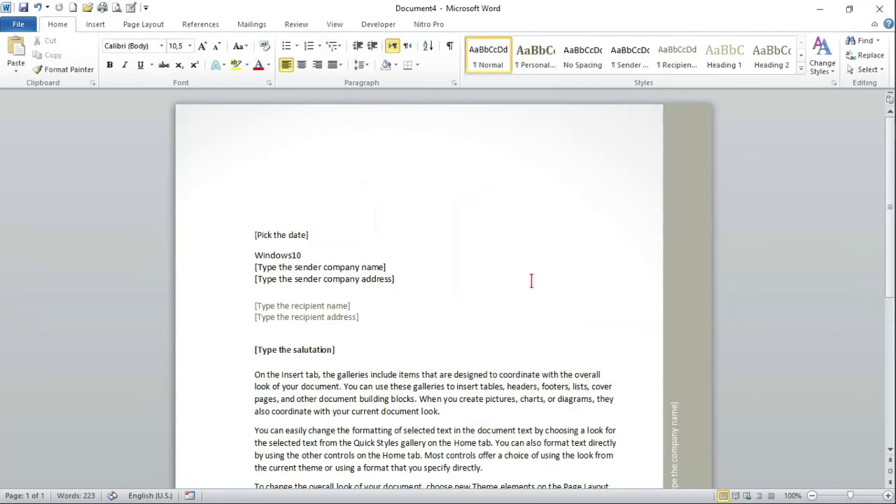
pyautogui.scroll(-9, 531, 280)
pyautogui.scroll(9, 529, 276)
pyautogui.moveTo(894, 180)
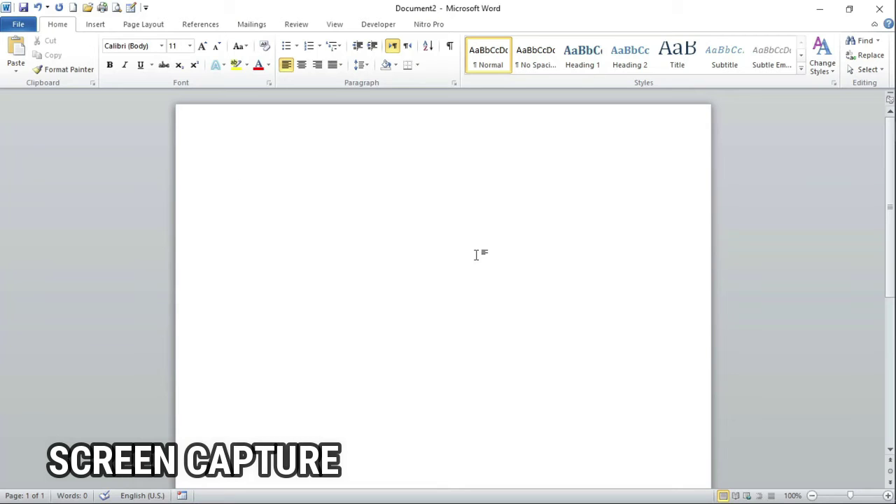
# Insert a screenshot of the open PDF reader window into the document
pyautogui.click(95, 23)
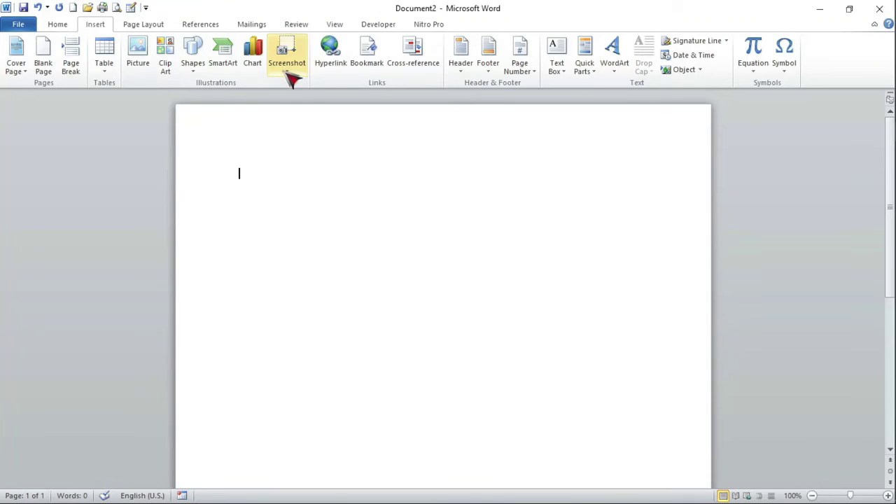
pyautogui.click(470, 112)
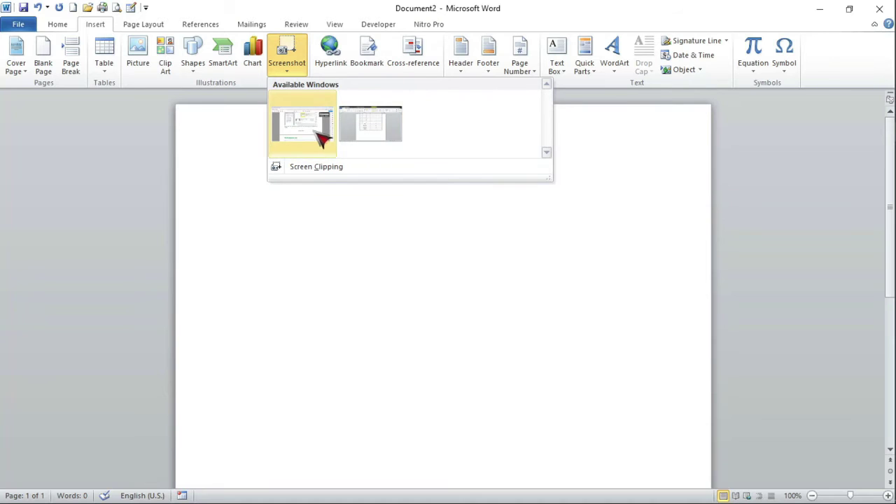
pyautogui.click(318, 127)
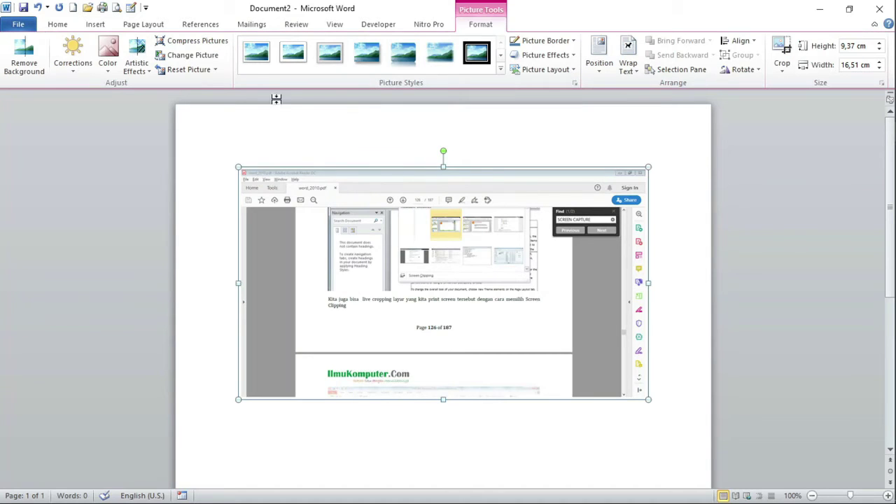
# Add a Screen Clipping of a rectangular region of the PDF reader page
pyautogui.click(95, 24)
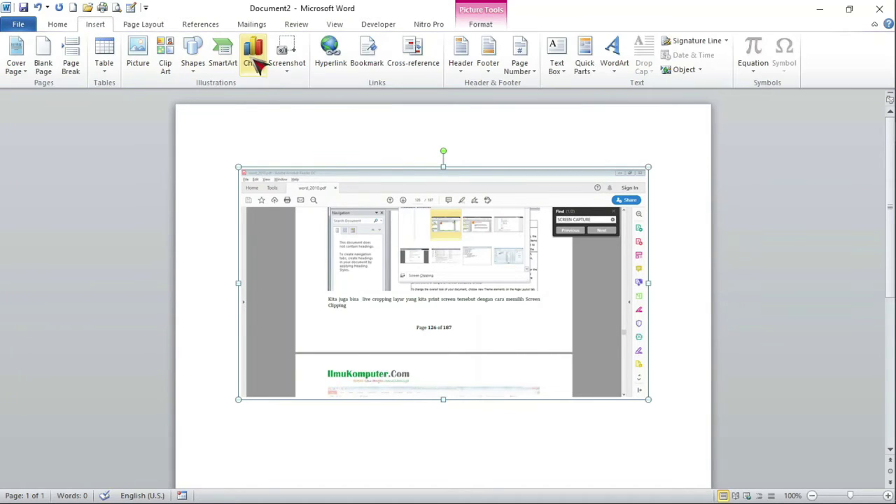
pyautogui.click(289, 69)
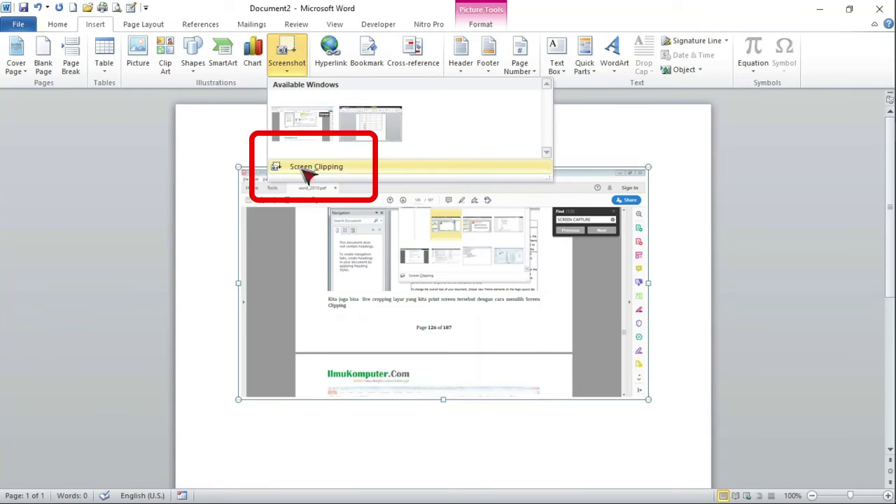
pyautogui.click(306, 170)
pyautogui.moveTo(193, 99); pyautogui.dragTo(637, 341)
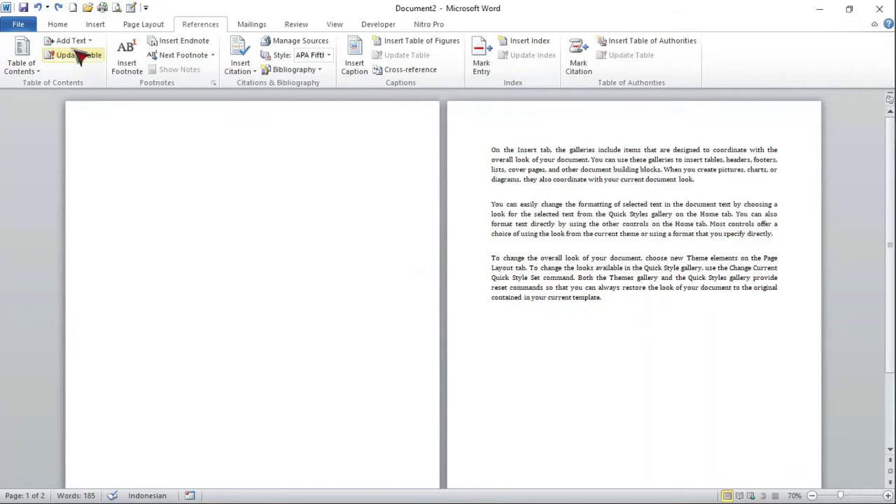
# Generate ten sample paragraphs with =RAND(10,3) after the last paragraph on page 2
pyautogui.click(58, 24)
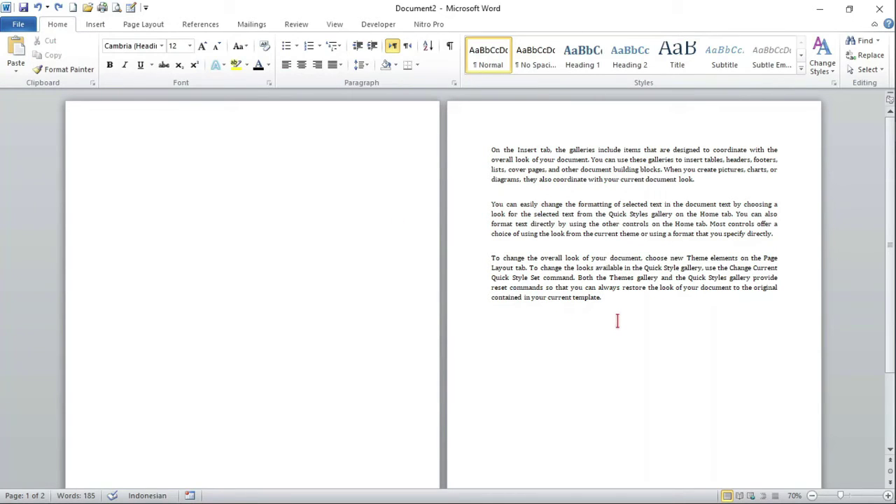
pyautogui.click(200, 26)
pyautogui.click(57, 23)
pyautogui.click(492, 150)
pyautogui.click(648, 306)
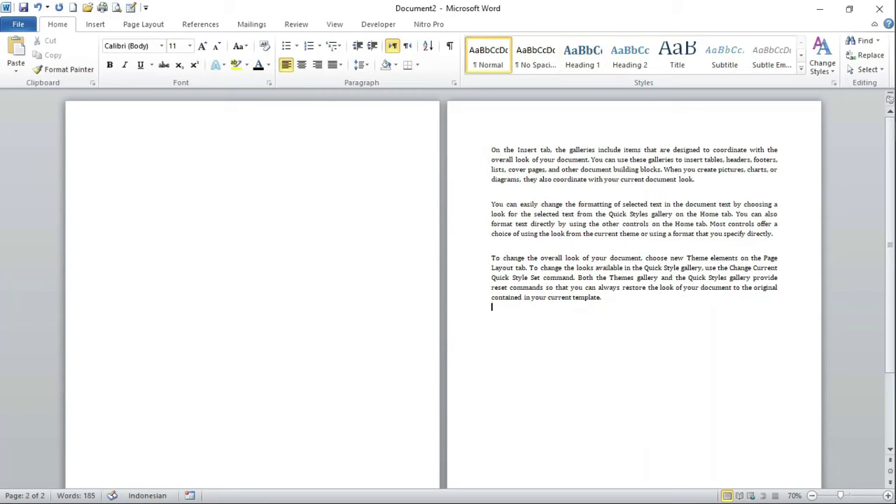
pyautogui.write('=RAND(10,3)')
pyautogui.press('Return')
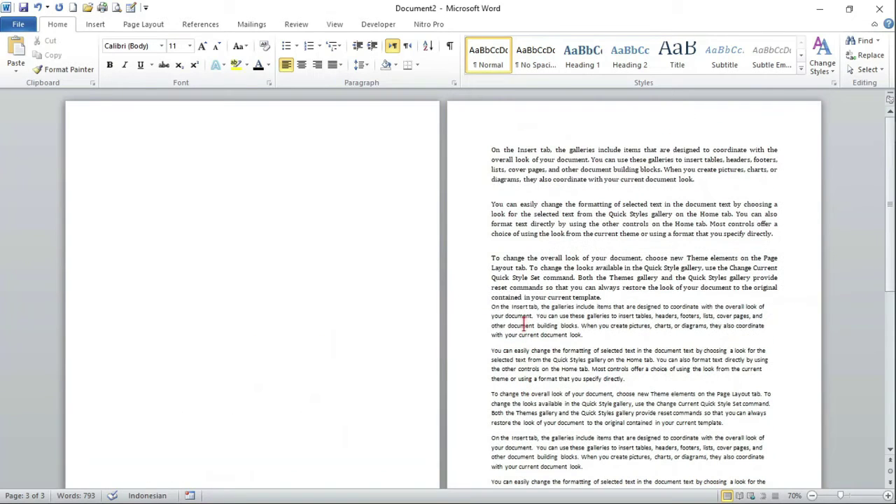
# Put the cursor on the empty first line of page 1 and scroll through the pages
pyautogui.click(285, 164)
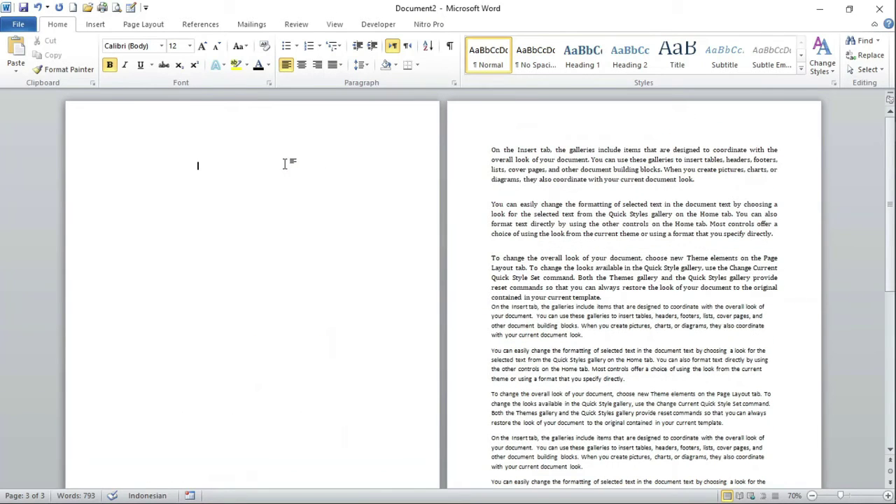
pyautogui.doubleClick(113, 165)
pyautogui.click(114, 171)
pyautogui.scroll(-10, 562, 280)
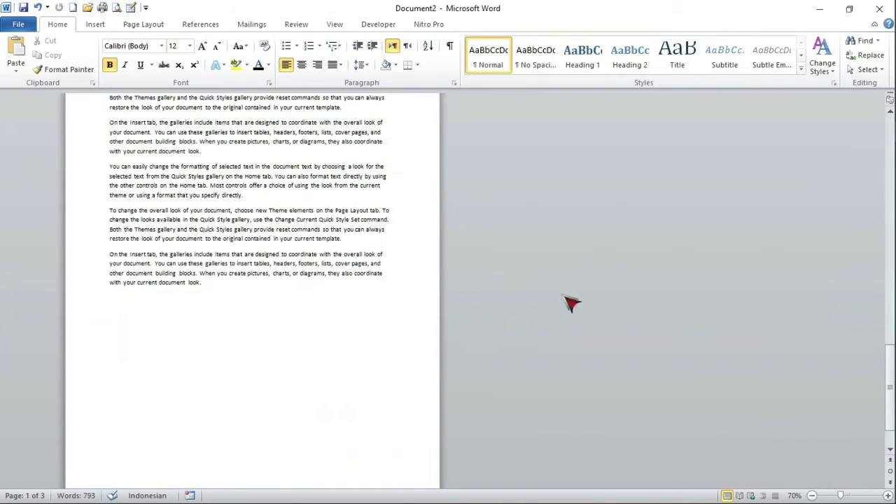
pyautogui.scroll(2, 563, 287)
pyautogui.keyDown('ctrl'); pyautogui.scroll(-3, 545, 278); pyautogui.keyUp('ctrl')
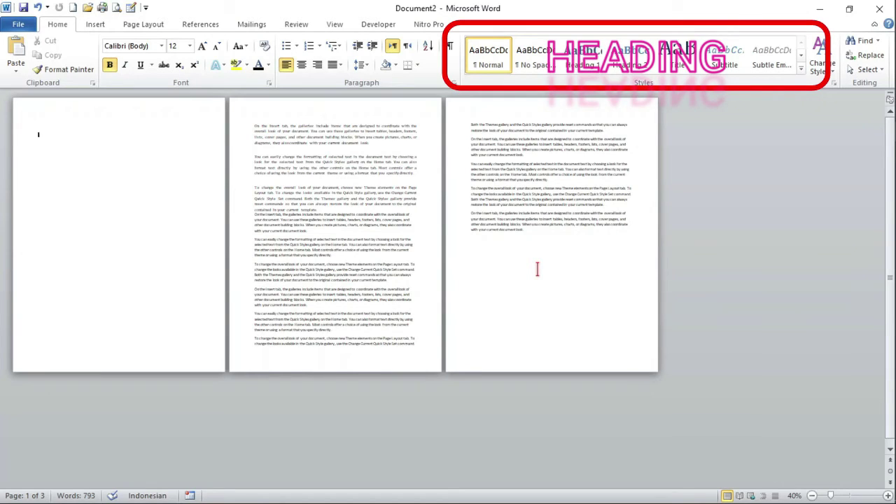
# Style all text from page 2 onward as Heading 1 and justify it with Ctrl+J
pyautogui.click(254, 130)
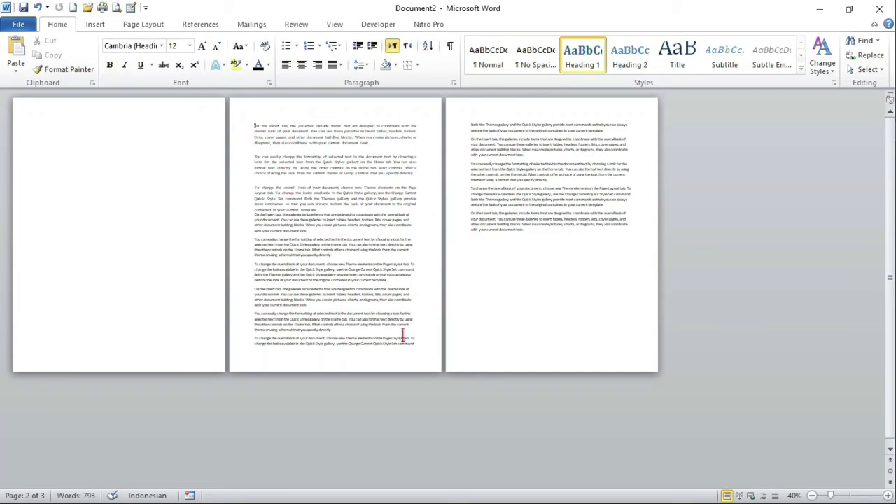
pyautogui.keyDown('shift'); pyautogui.click(531, 231); pyautogui.keyUp('shift')
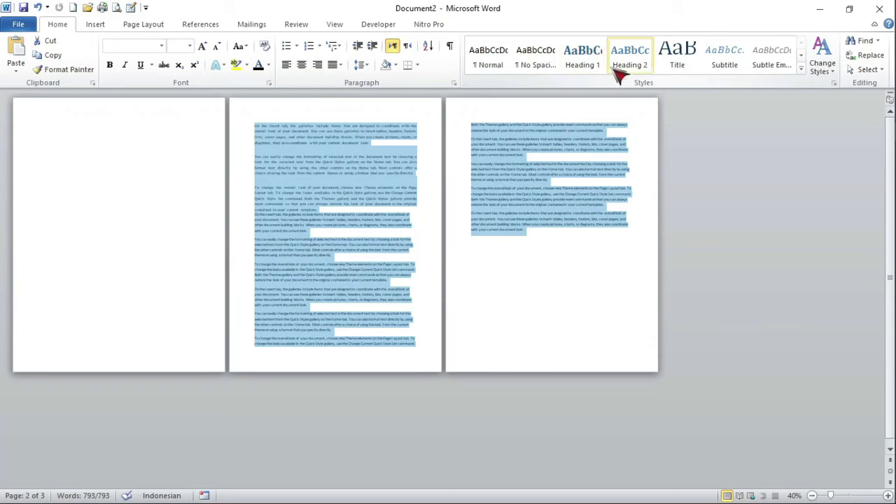
pyautogui.click(601, 62)
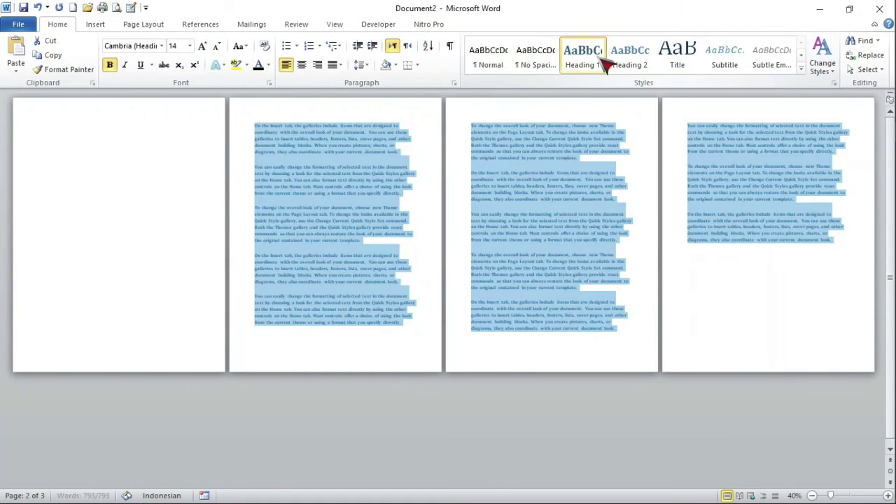
pyautogui.click(338, 65)
pyautogui.click(377, 188)
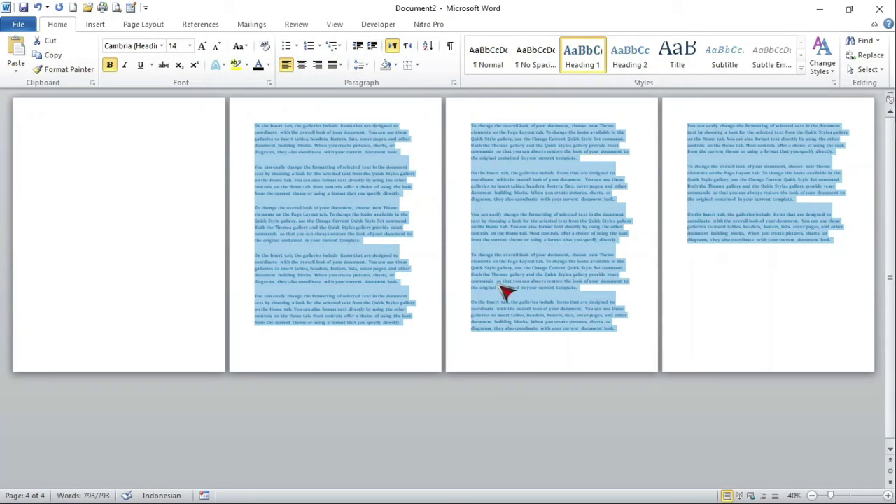
pyautogui.hotkey('ctrl', 'j')
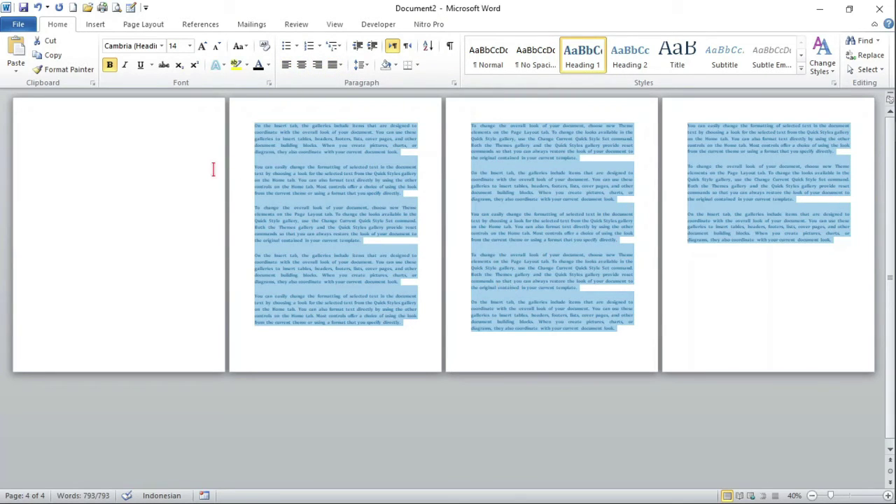
pyautogui.click(140, 135)
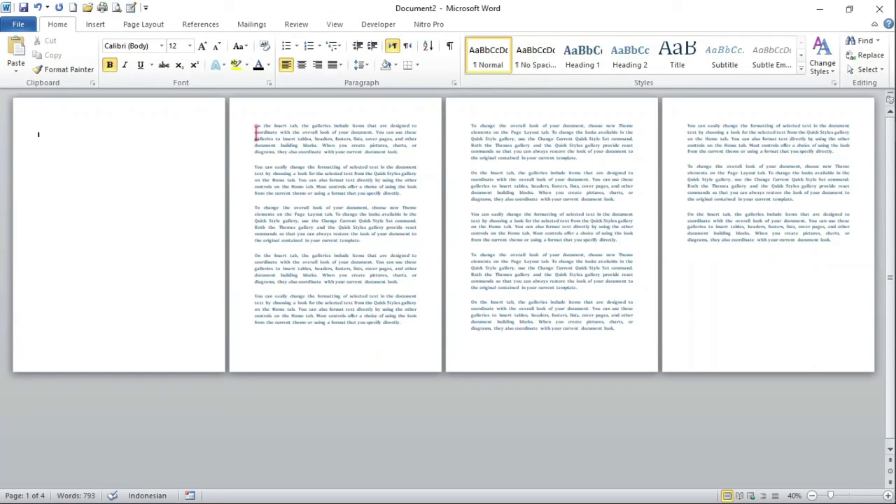
pyautogui.hotkey('ctrl', 'alt', '1')
pyautogui.hotkey('ctrl', 'a')
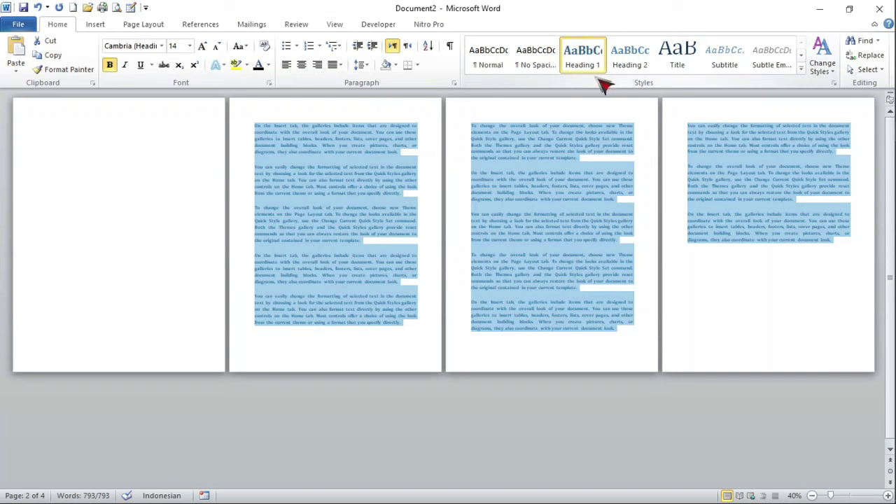
pyautogui.click(114, 128)
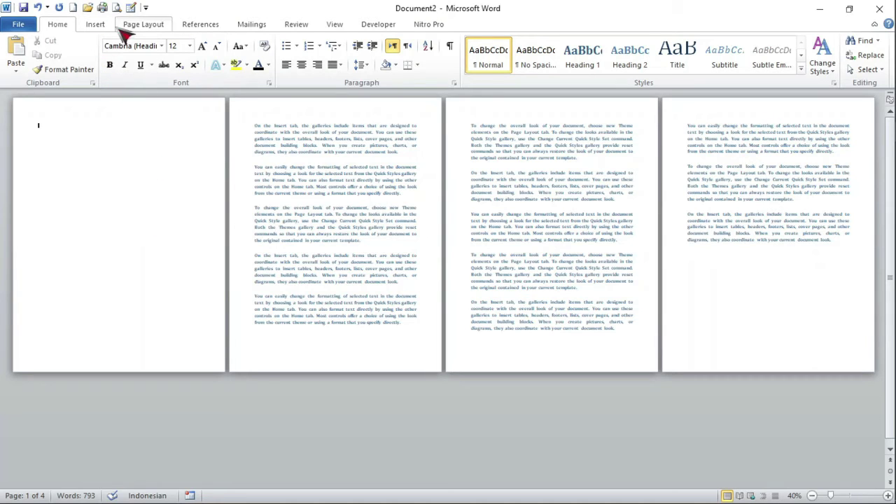
# Insert Automatic Table 1 from the Table of Contents gallery on the blank first page
pyautogui.click(191, 27)
pyautogui.click(42, 74)
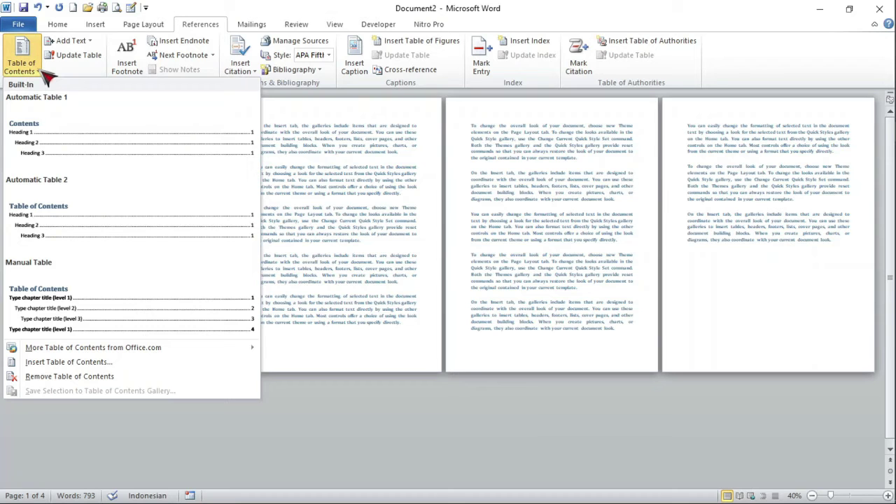
pyautogui.click(66, 140)
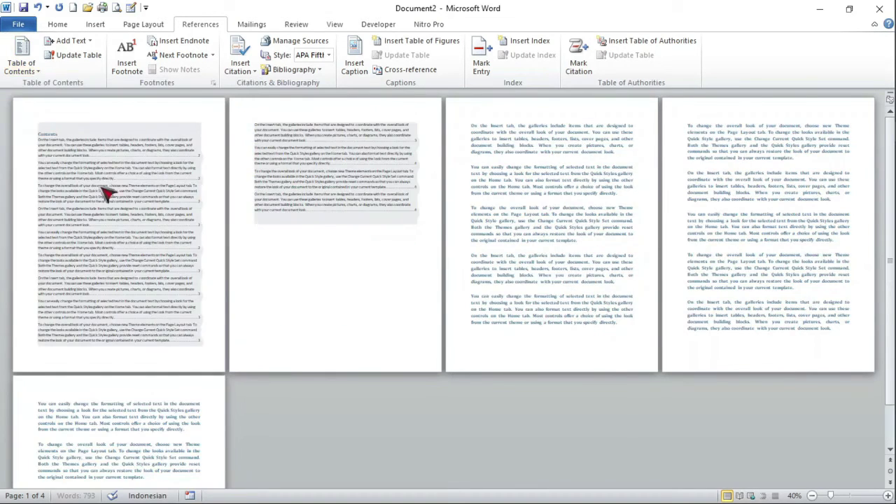
pyautogui.scroll(-2, 420, 266)
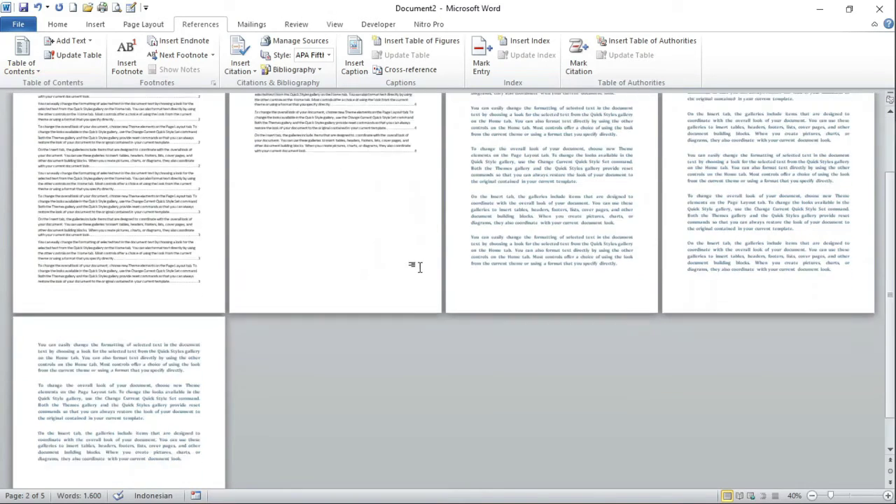
pyautogui.scroll(2, 423, 270)
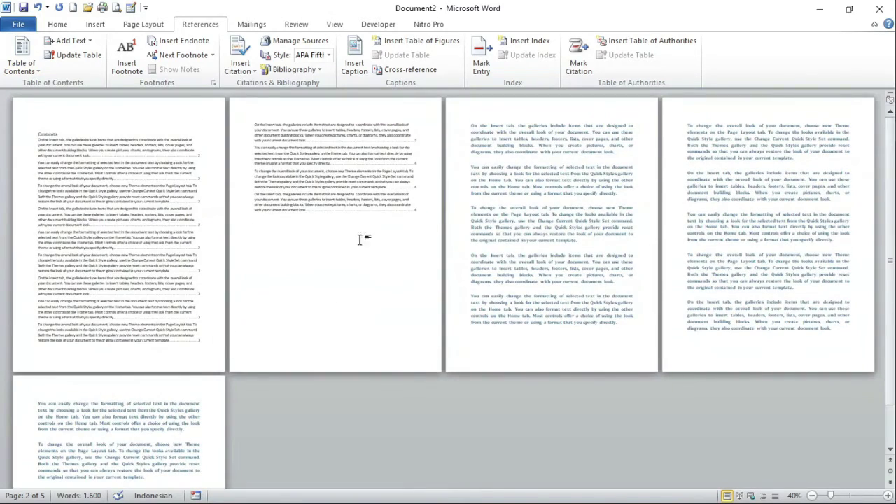
pyautogui.scroll(6, 406, 228)
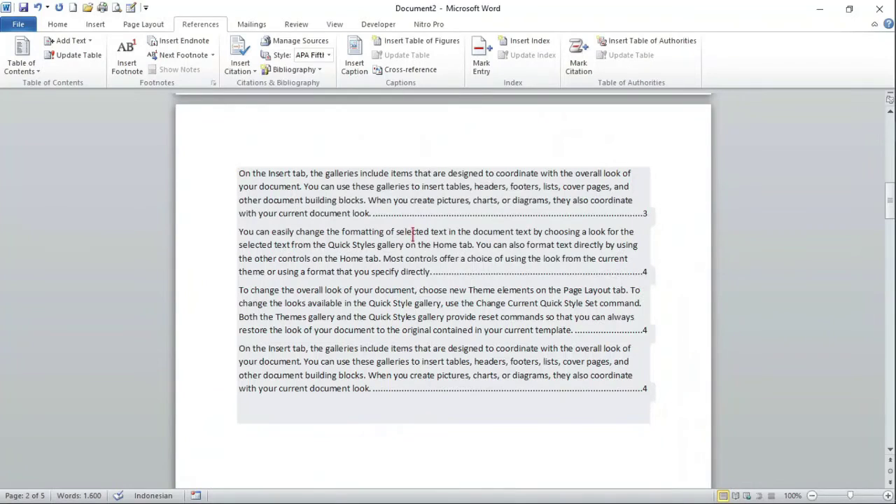
pyautogui.scroll(-4, 660, 326)
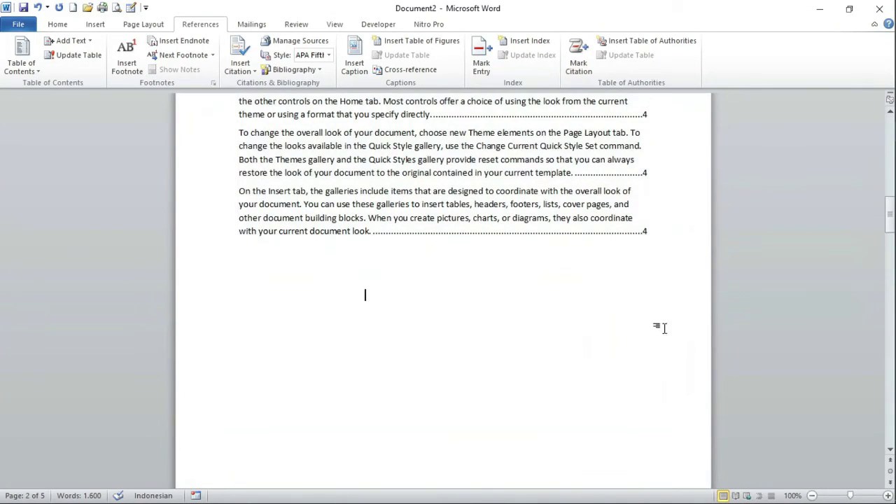
pyautogui.keyDown('ctrl'); pyautogui.scroll(-6, 660, 327); pyautogui.keyUp('ctrl')
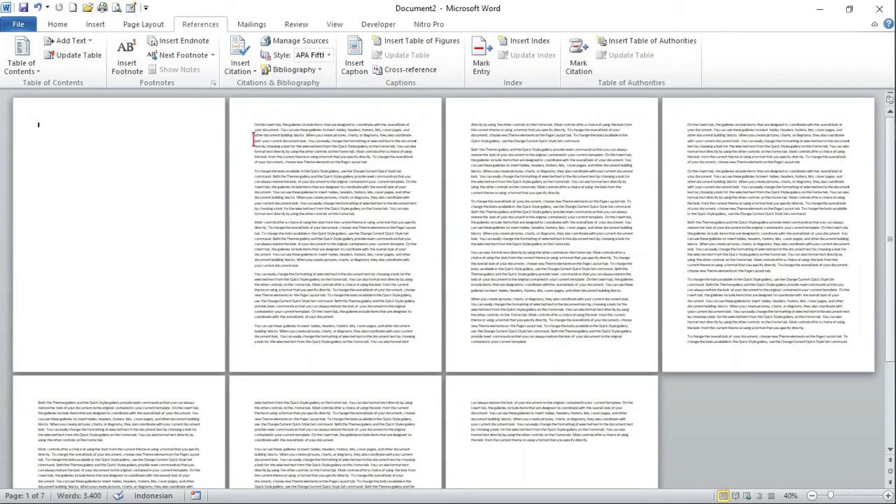
# Restyle the sample text on pages 2–7 as Heading 1
pyautogui.keyDown('shift'); pyautogui.click(591, 438); pyautogui.keyUp('shift')
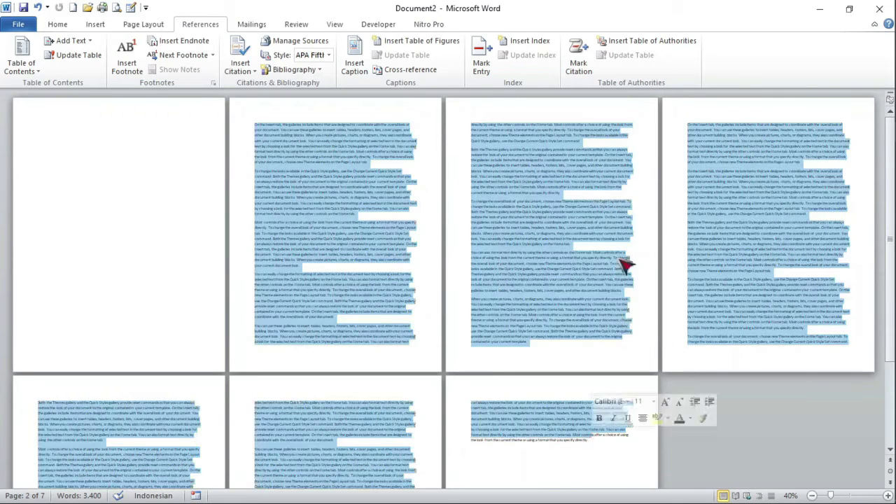
pyautogui.click(56, 24)
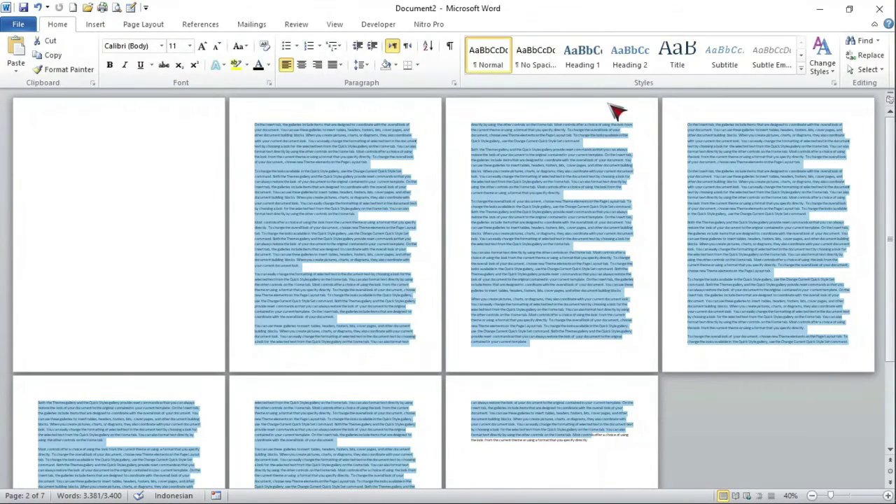
pyautogui.click(588, 65)
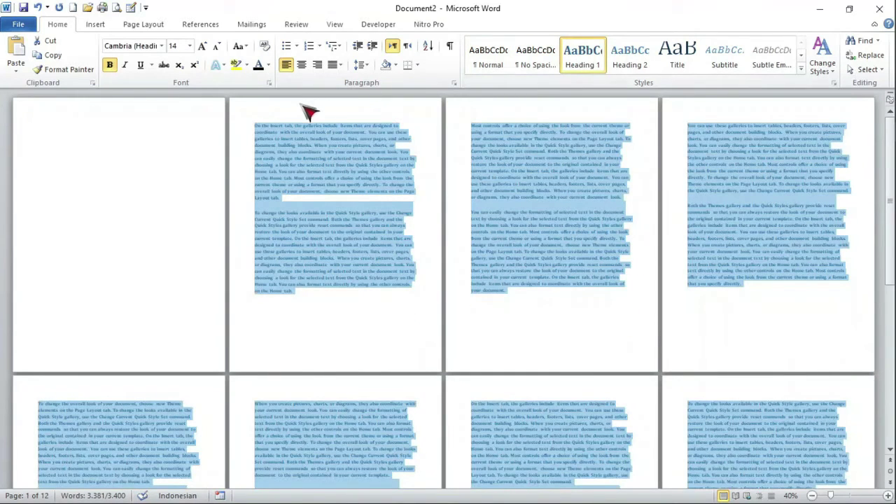
pyautogui.click(84, 128)
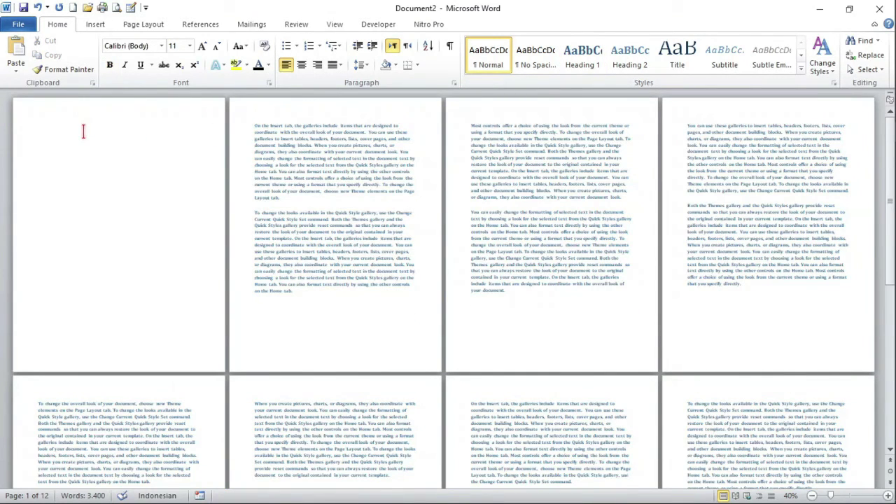
# Place the cursor at the top of blank page 1 and show the Table of Contents designs
pyautogui.doubleClick(40, 128)
pyautogui.click(42, 131)
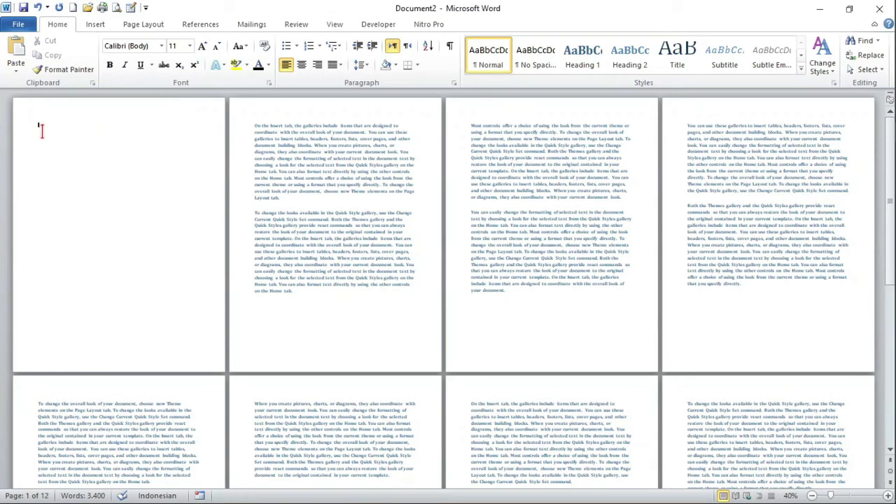
pyautogui.click(196, 26)
pyautogui.click(38, 68)
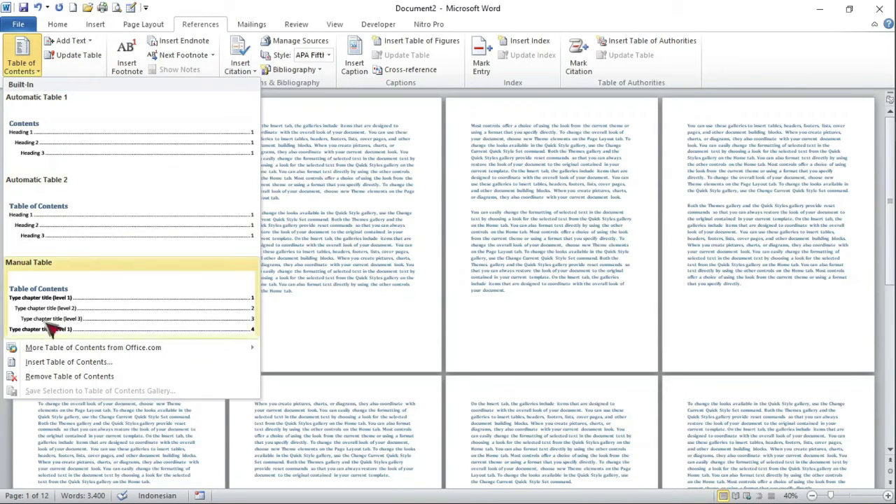
# Insert a custom Formal table of contents with 3 levels, dotted leaders and right-aligned page numbers
pyautogui.click(39, 363)
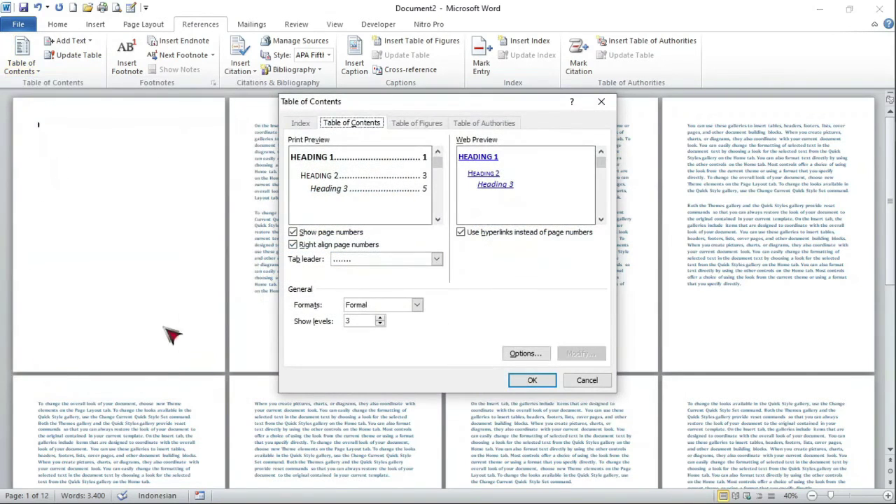
pyautogui.click(417, 305)
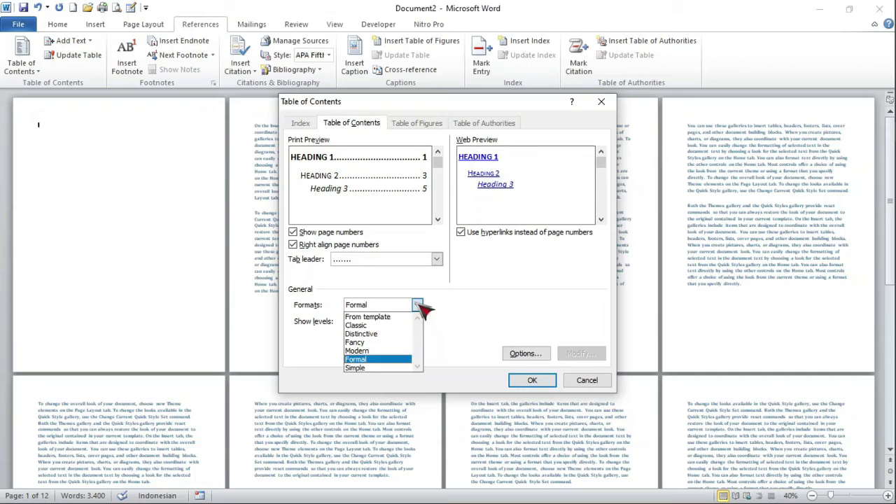
pyautogui.click(418, 304)
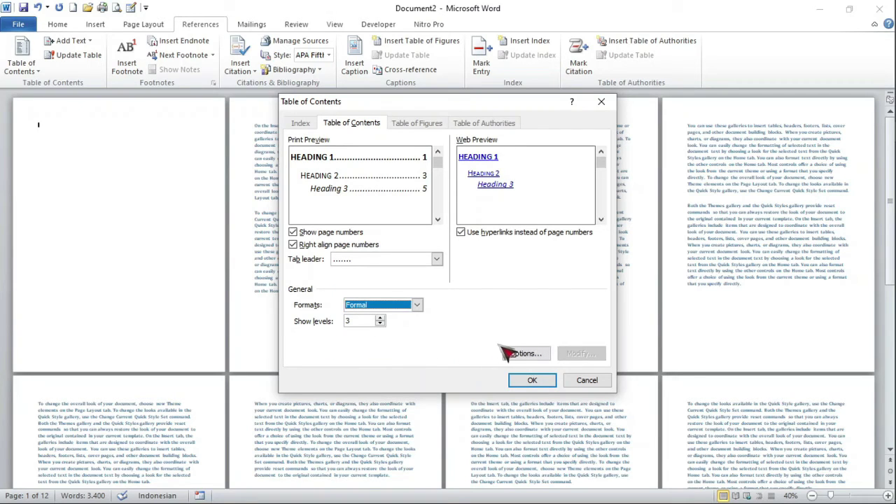
pyautogui.click(521, 354)
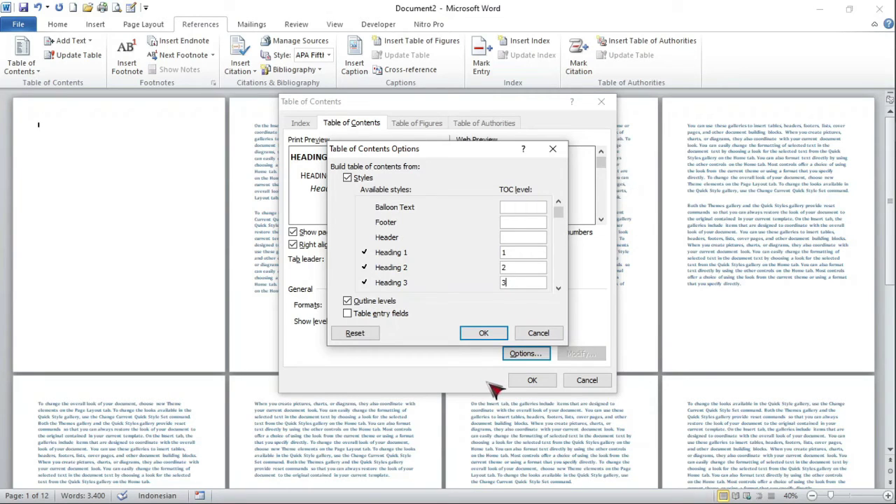
pyautogui.click(498, 334)
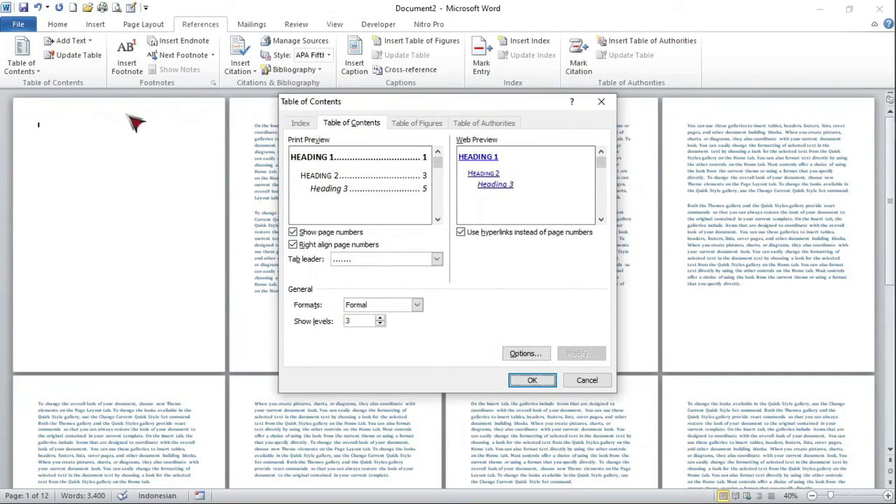
pyautogui.click(550, 380)
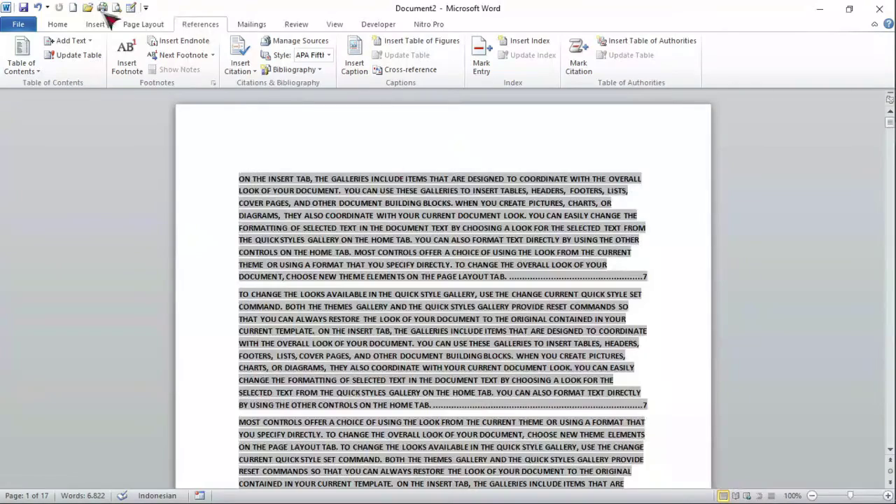
pyautogui.click(65, 26)
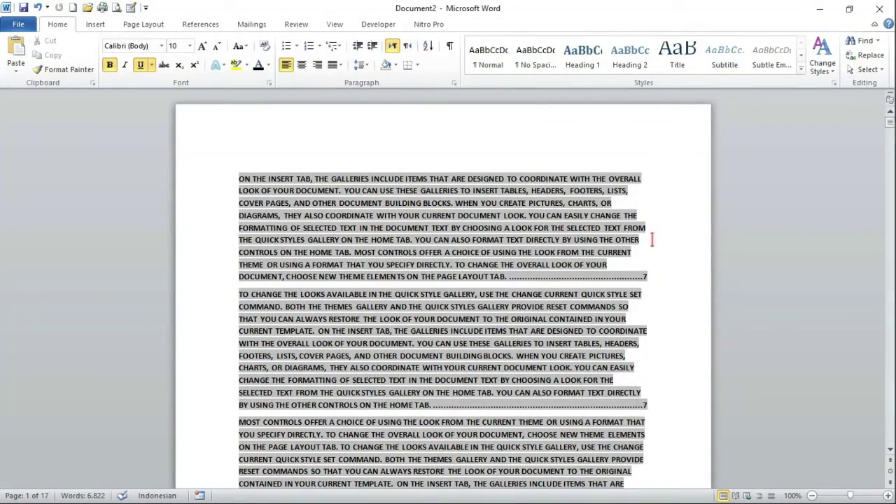
pyautogui.keyDown('ctrl'); pyautogui.scroll(-3, 476, 171); pyautogui.keyUp('ctrl')
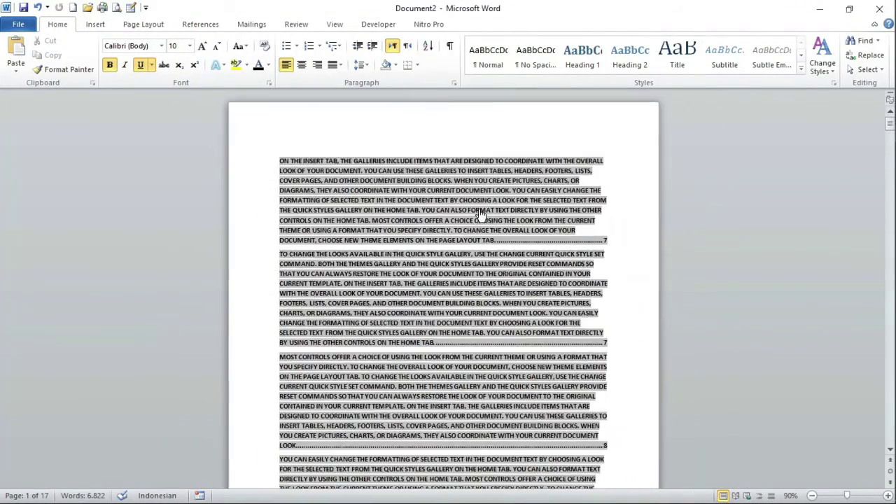
pyautogui.keyDown('ctrl'); pyautogui.scroll(-1, 476, 218); pyautogui.keyUp('ctrl')
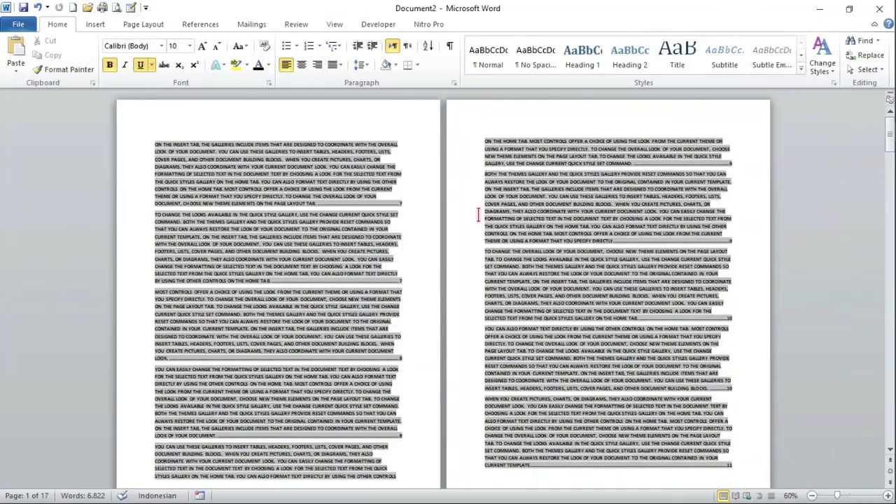
pyautogui.keyDown('ctrl'); pyautogui.scroll(-1, 478, 215); pyautogui.keyUp('ctrl')
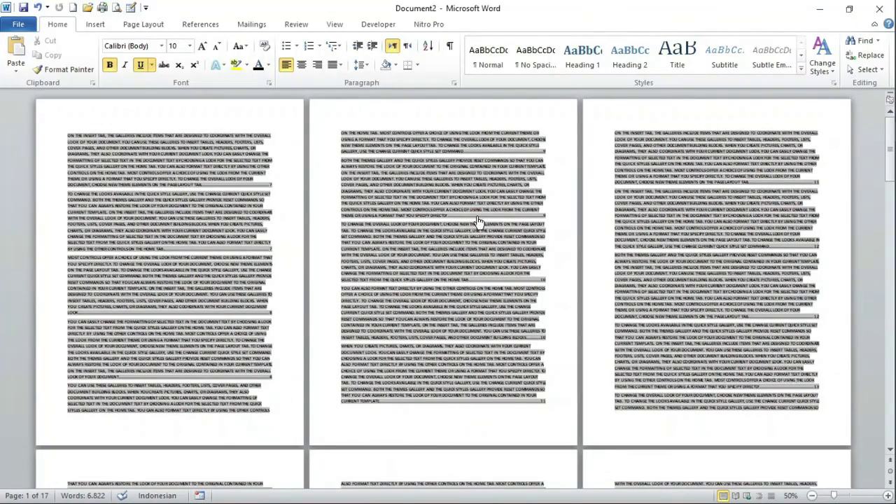
pyautogui.keyDown('ctrl'); pyautogui.scroll(-1, 478, 221); pyautogui.keyUp('ctrl')
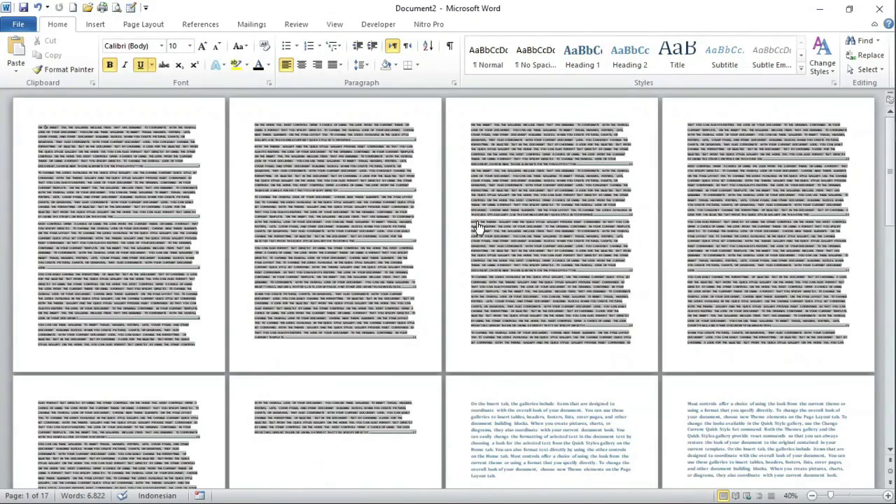
pyautogui.keyDown('ctrl'); pyautogui.scroll(2, 478, 225); pyautogui.keyUp('ctrl')
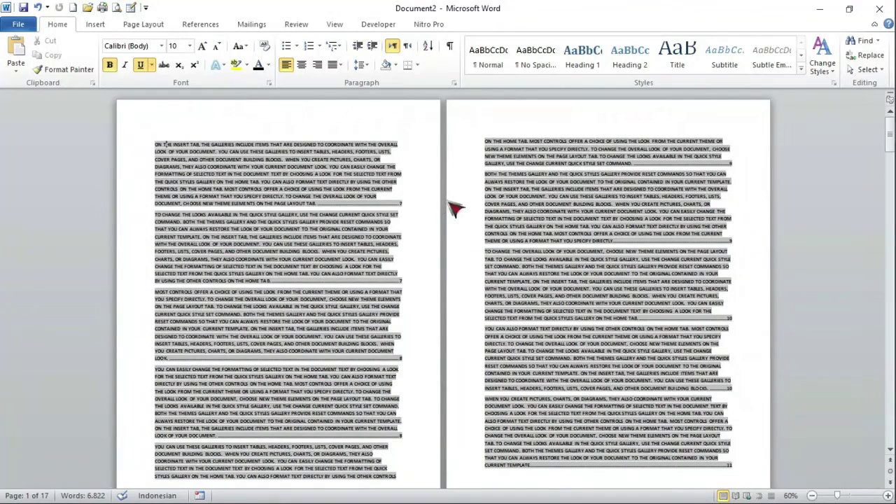
pyautogui.hotkey('ctrl', 'a')
pyautogui.click(412, 187)
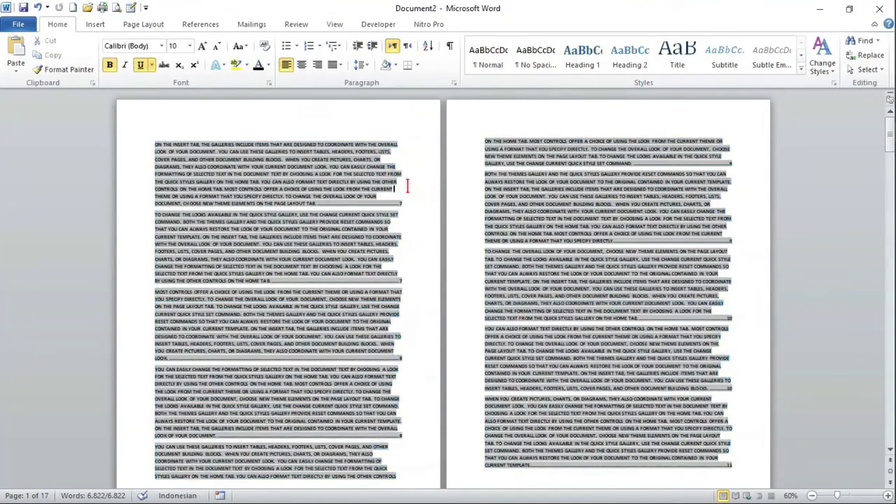
# Try updating the contents field from its shortcut menu, then cancel the update
pyautogui.hotkey('ctrl', 'u')
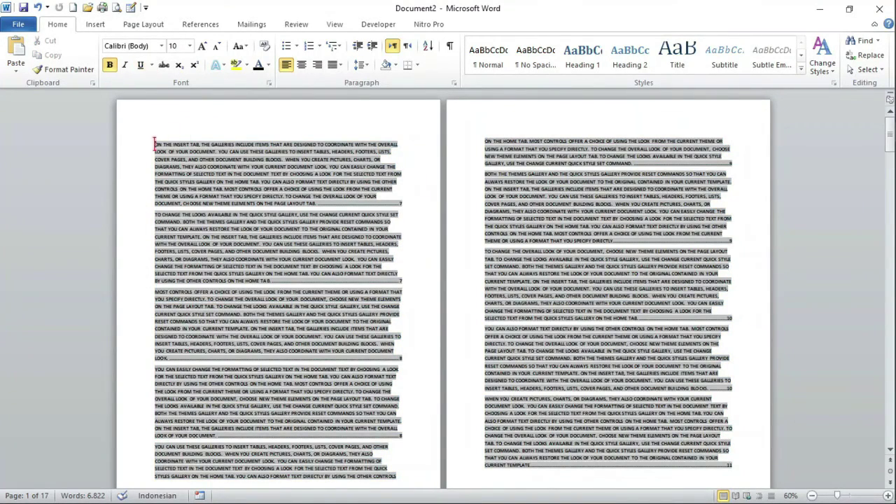
pyautogui.rightClick(157, 145)
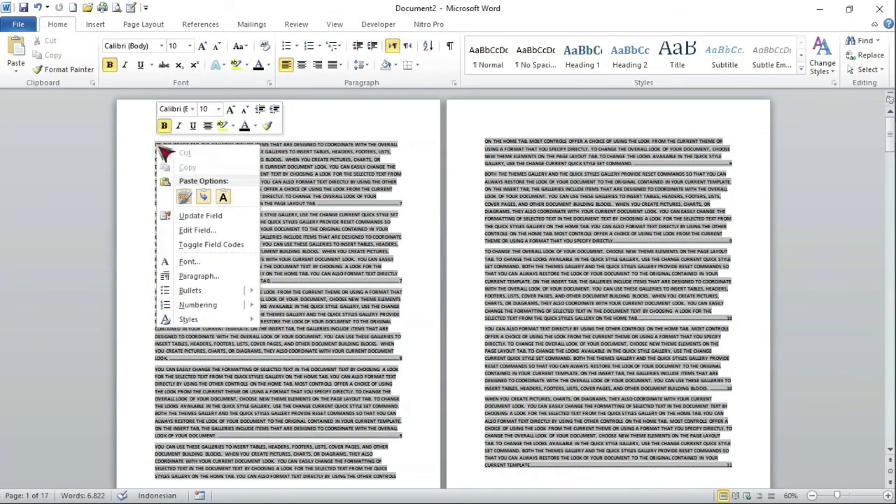
pyautogui.click(190, 218)
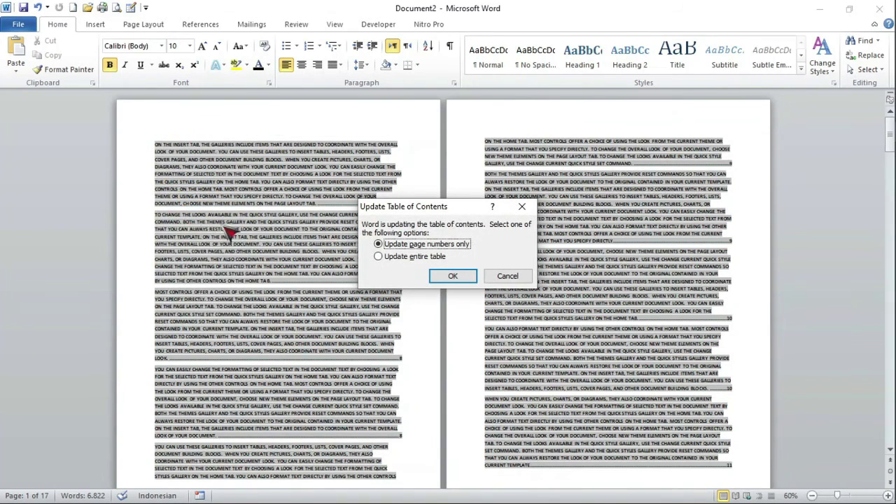
pyautogui.click(510, 276)
# Update the entire table of contents via References > Update Table, twice
pyautogui.click(213, 25)
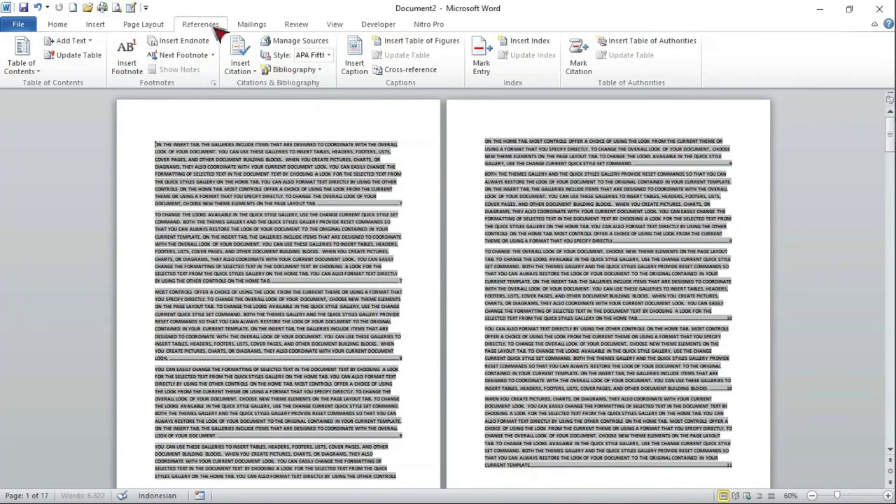
pyautogui.click(65, 56)
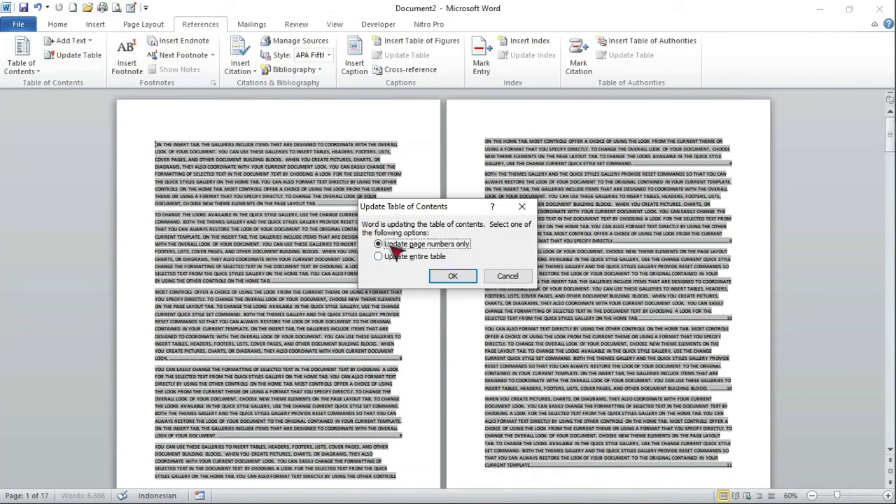
pyautogui.click(415, 257)
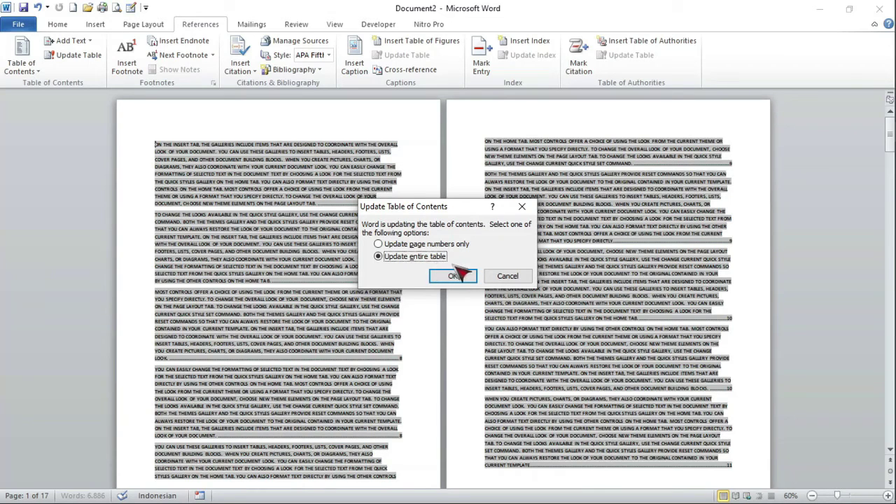
pyautogui.click(468, 278)
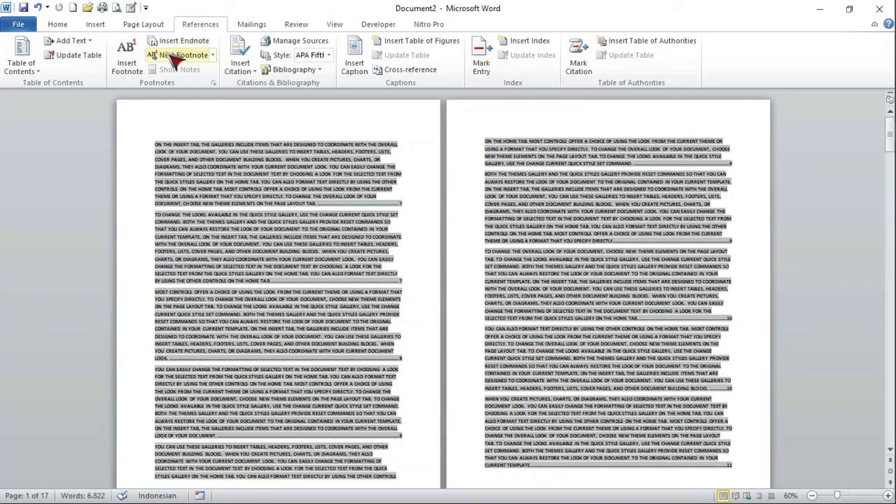
pyautogui.click(71, 59)
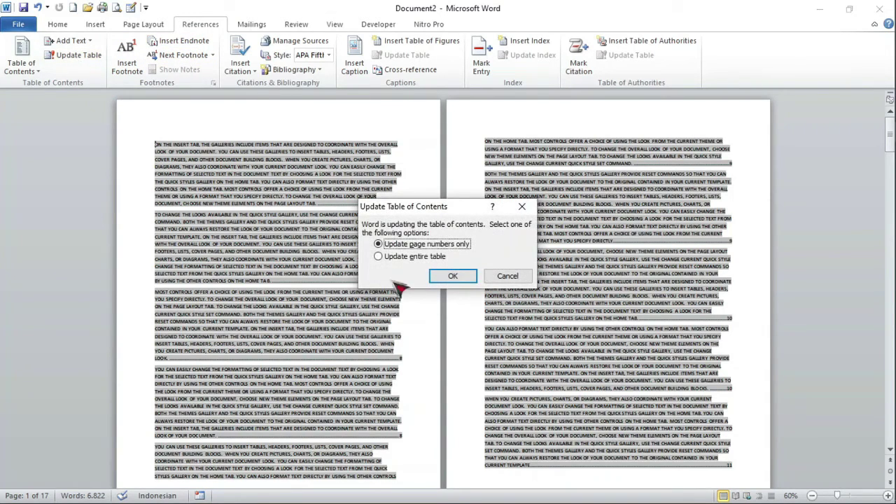
pyautogui.click(379, 257)
pyautogui.click(454, 276)
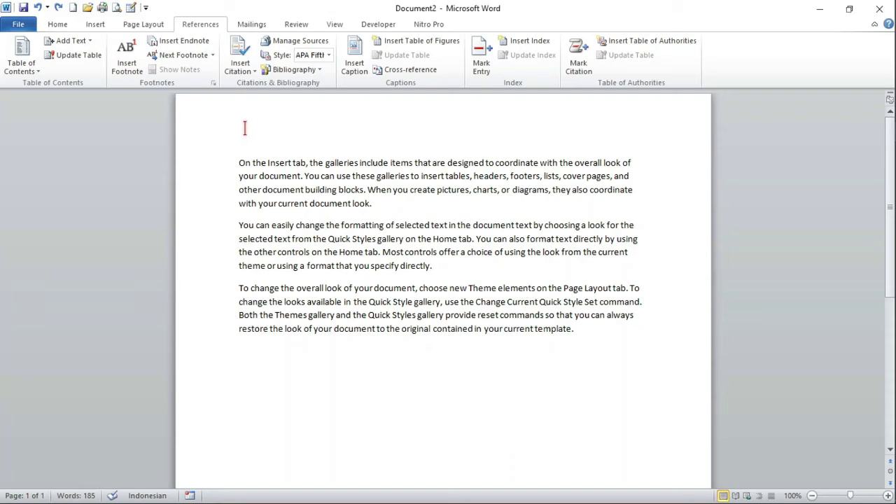
# Scroll the single page to check the three sample paragraphs about galleries, Quick Styles and themes
pyautogui.scroll(-9, 456, 366)
pyautogui.scroll(9, 480, 418)
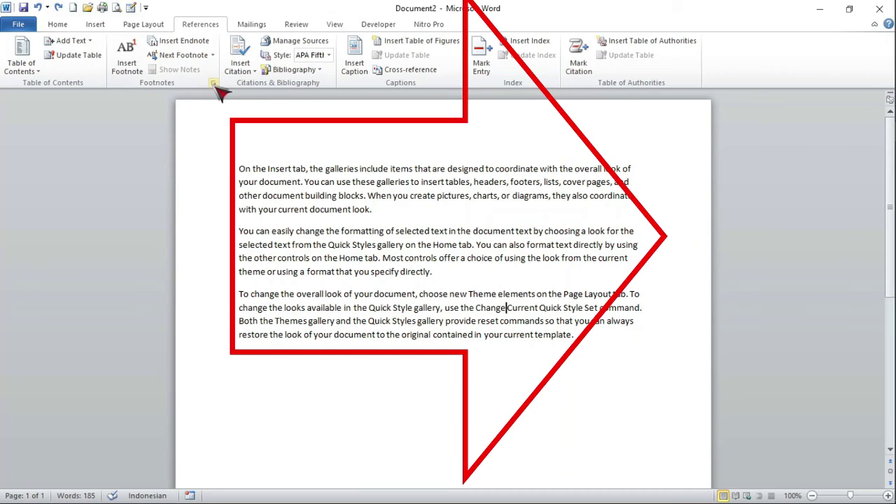
# Insert a bottom-of-page footnote after 'Change' reading DISINI BUAT FOOTNOTE
pyautogui.click(212, 83)
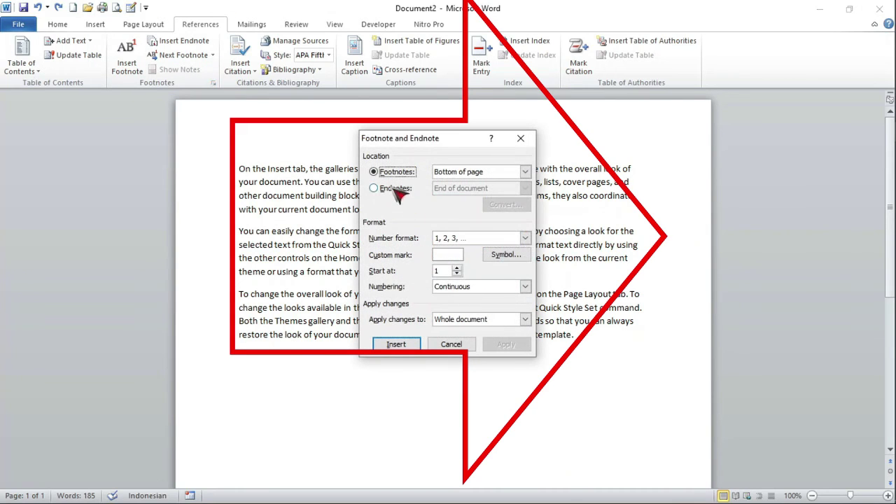
pyautogui.click(410, 347)
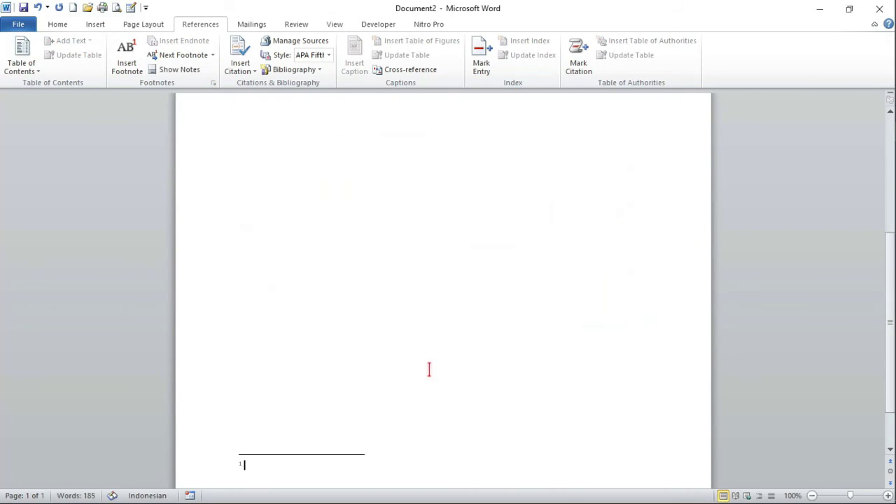
pyautogui.write('DISINI BUAT FOOTNOTE')
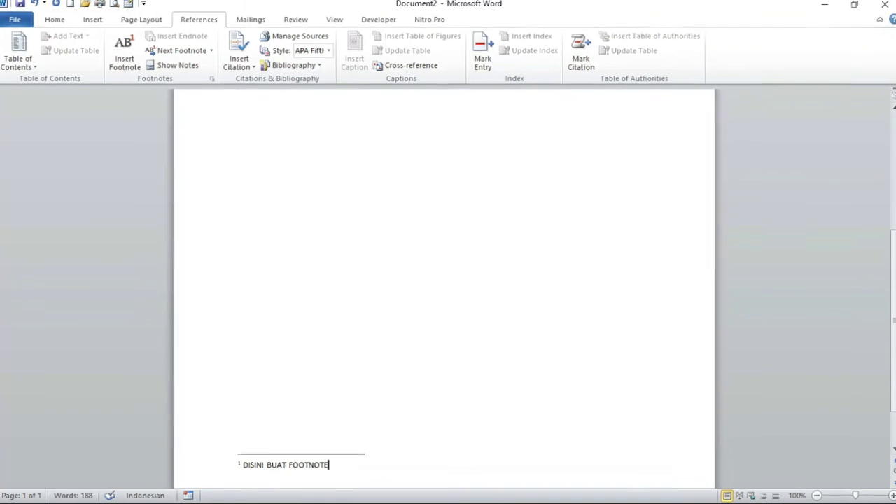
pyautogui.doubleClick(446, 314)
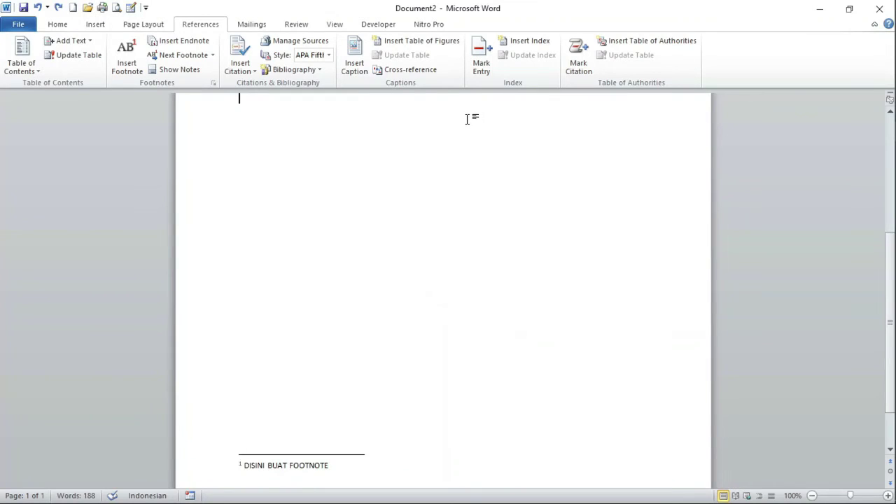
pyautogui.scroll(5, 490, 220)
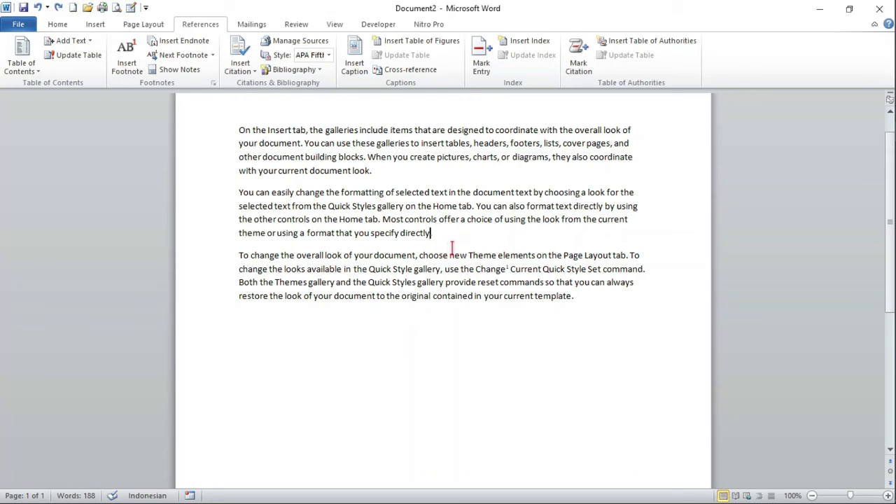
# Insert an endnote at the document end reading DISINI BUAT ENDNOTE
pyautogui.click(213, 82)
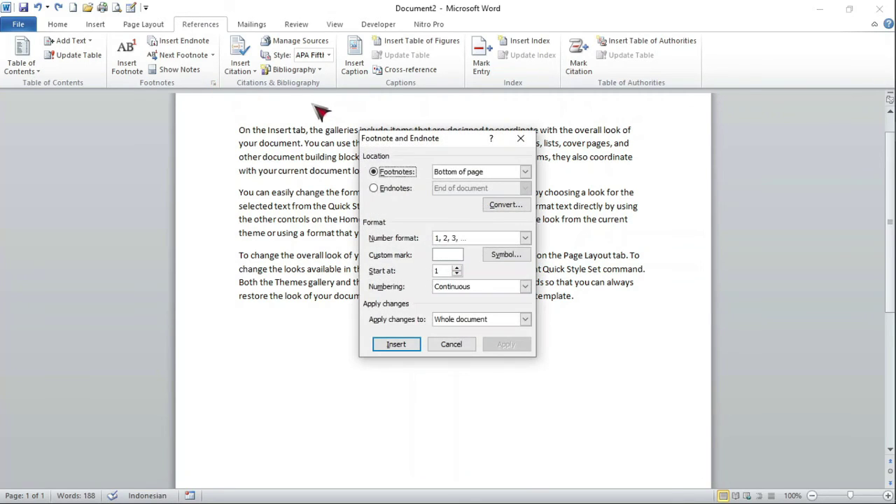
pyautogui.click(393, 189)
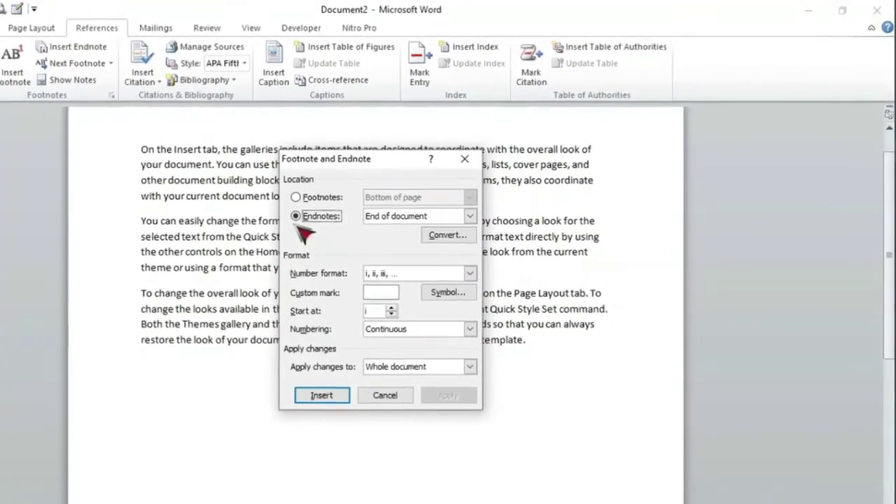
pyautogui.click(322, 394)
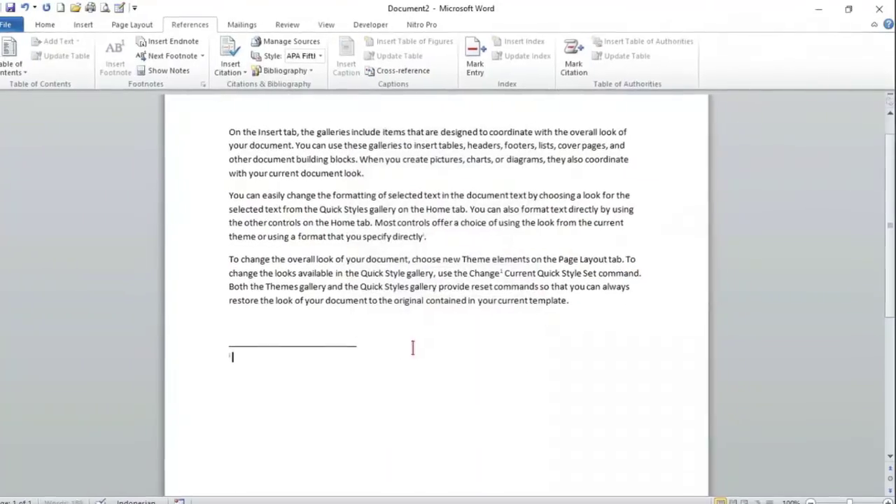
pyautogui.write('DISI')
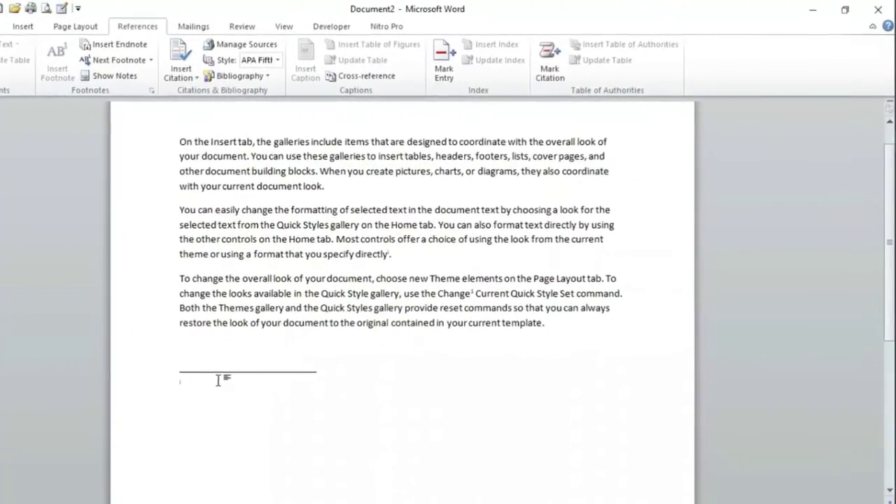
pyautogui.write('NI BUAT ENDNOTE')
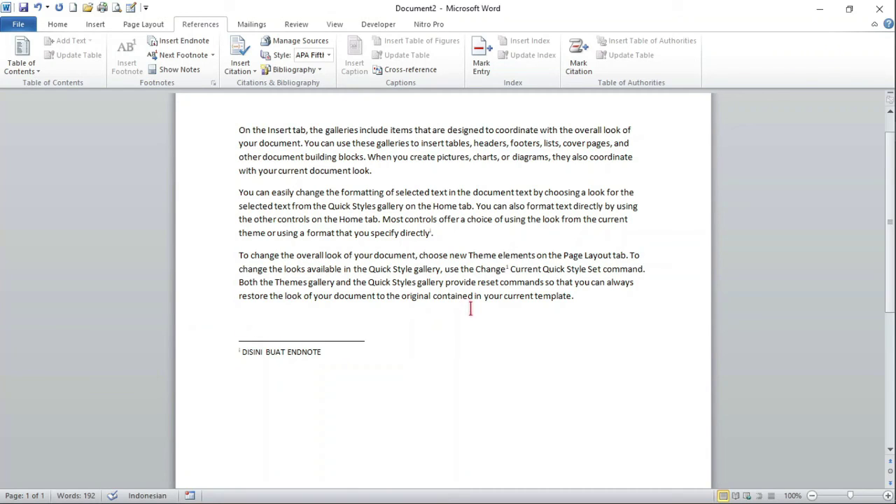
pyautogui.click(431, 233)
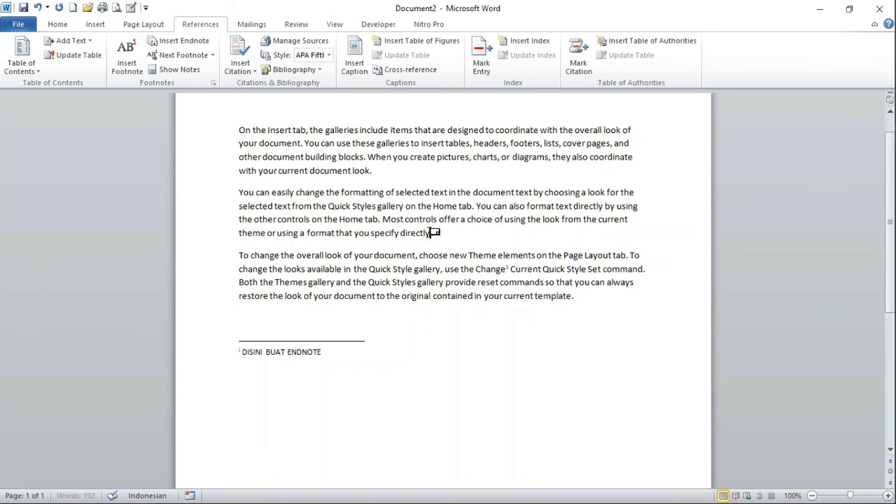
pyautogui.moveTo(436, 233)
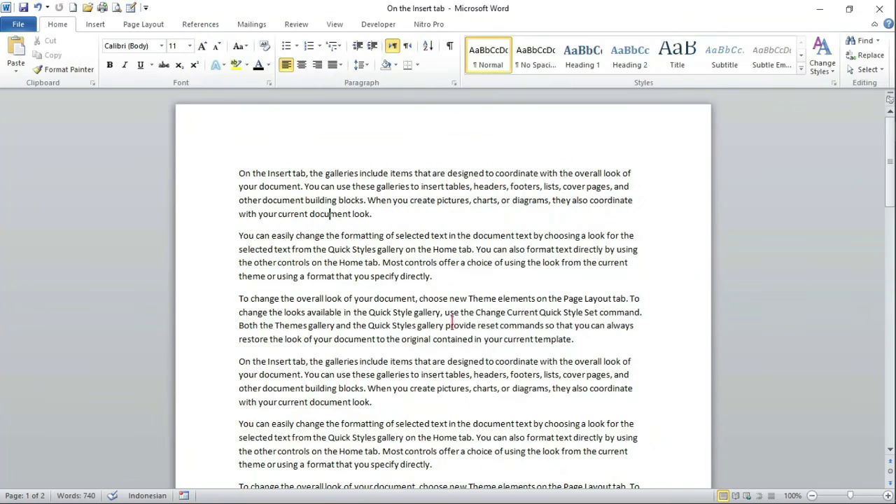
# Encrypt the document with an opening password via Protect Document > Encrypt with Password, confirming it
pyautogui.click(416, 212)
pyautogui.click(18, 25)
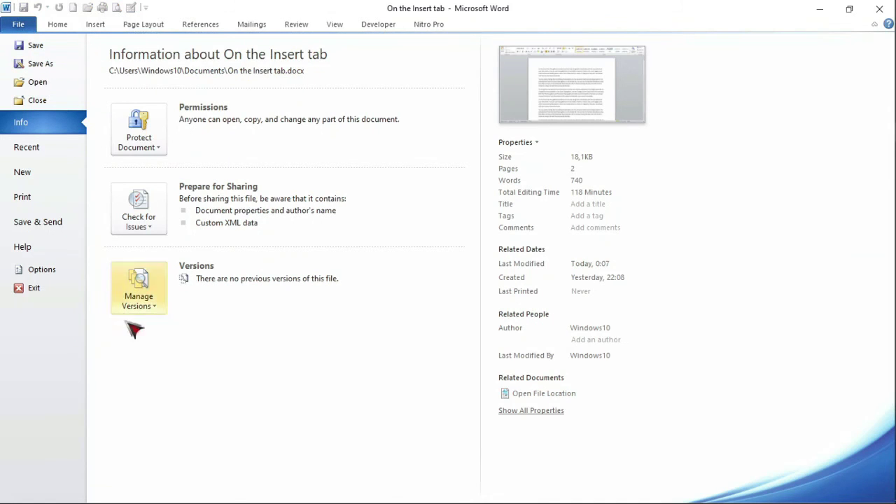
pyautogui.click(162, 151)
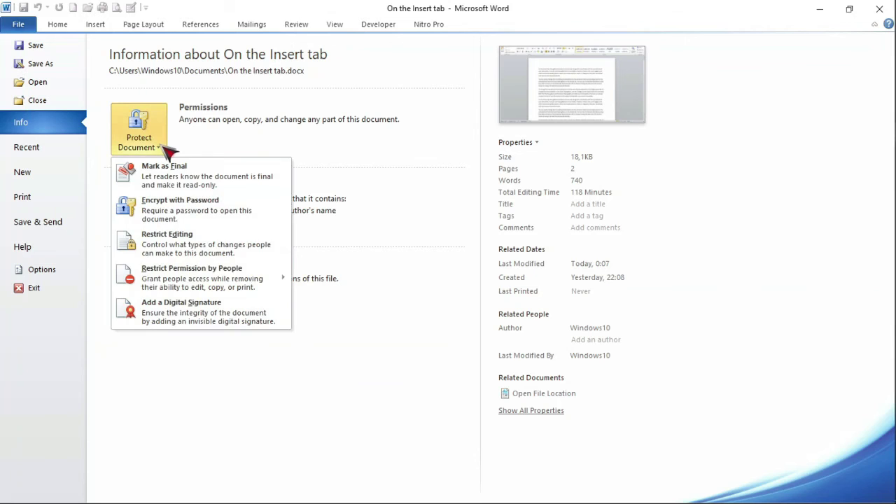
pyautogui.click(185, 210)
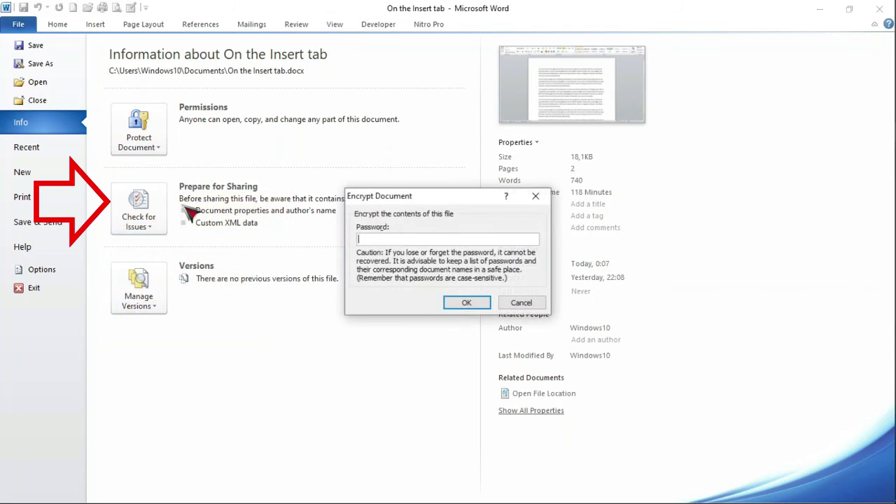
pyautogui.click(524, 305)
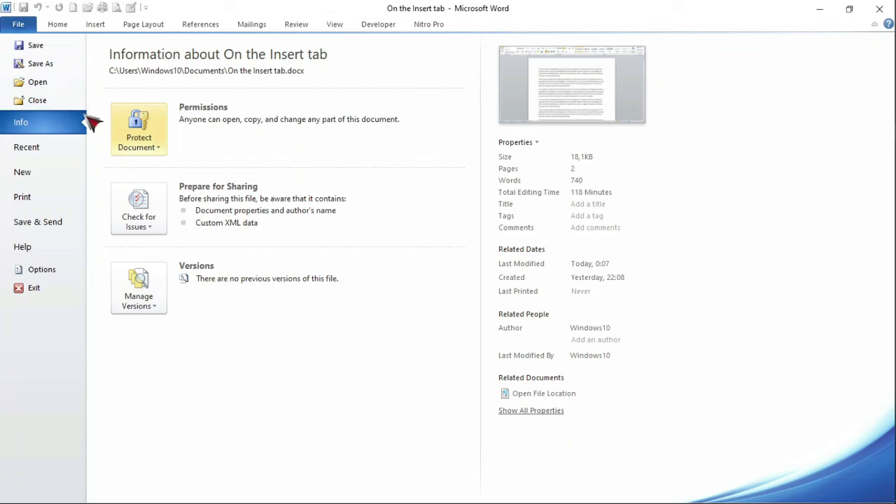
pyautogui.click(162, 151)
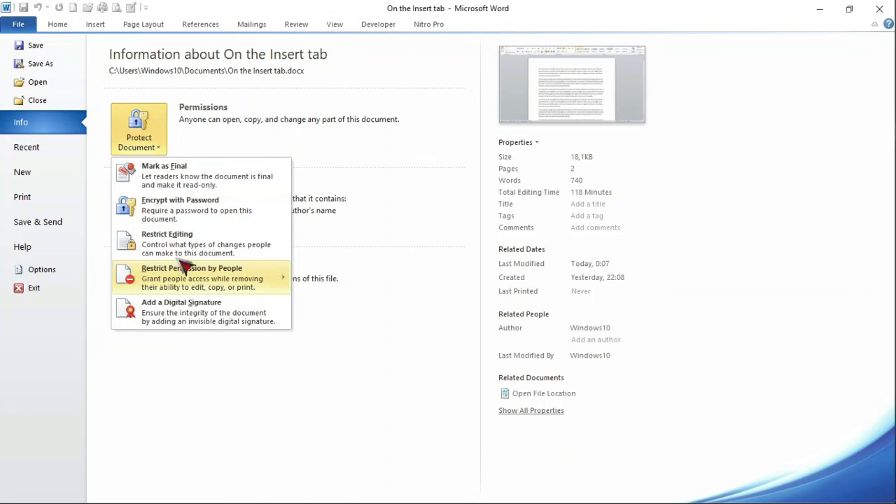
pyautogui.click(200, 210)
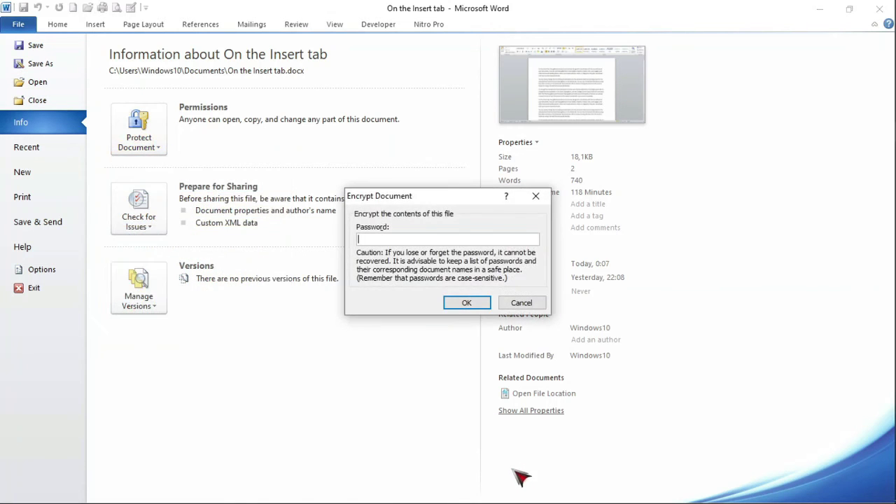
pyautogui.click(469, 304)
pyautogui.write('1234')
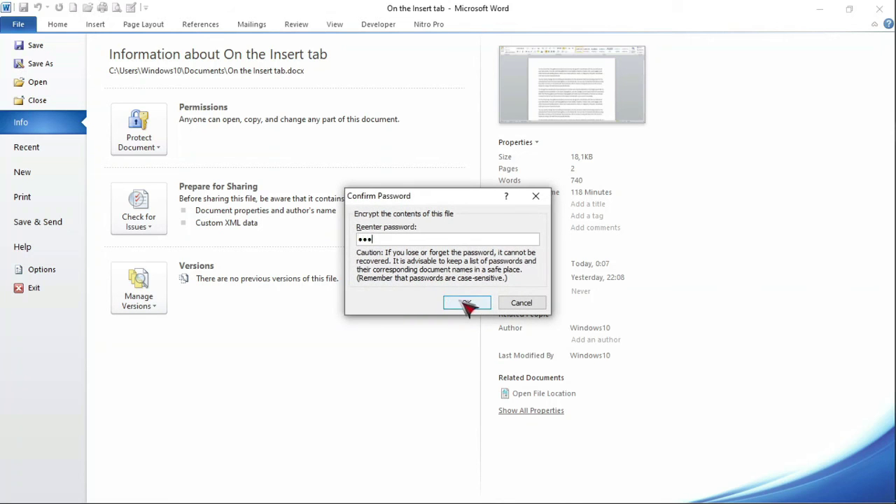
pyautogui.click(466, 302)
pyautogui.click(65, 73)
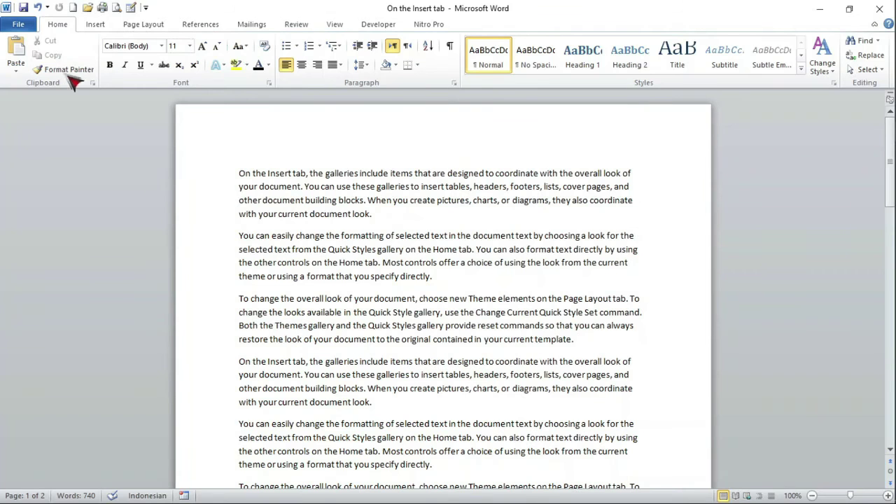
# In Save As General Options, set and confirm a password to modify, then save
pyautogui.press('F12')
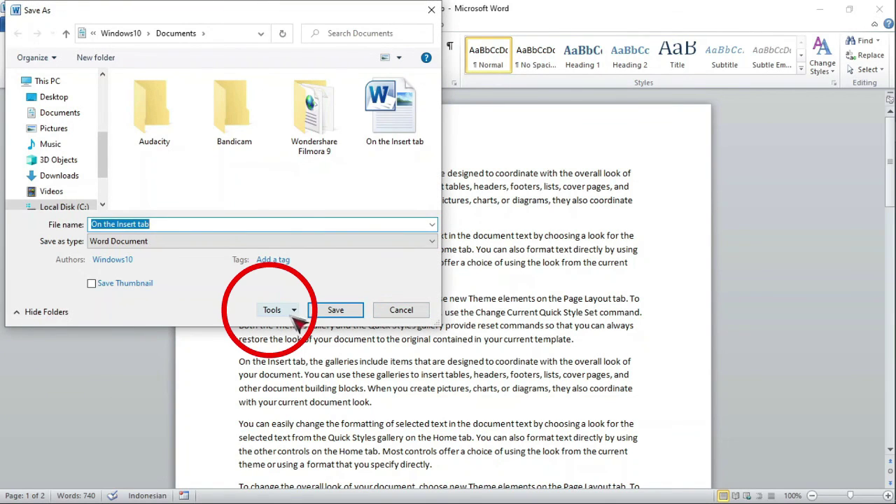
pyautogui.click(298, 312)
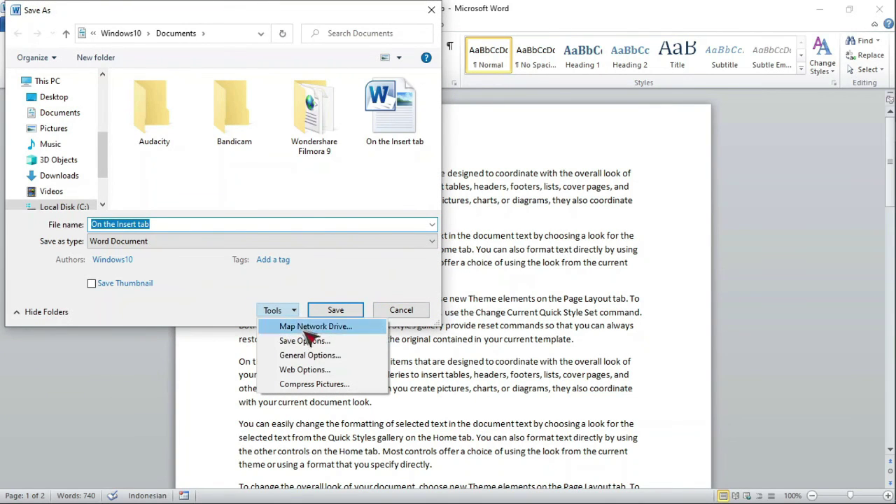
pyautogui.click(350, 357)
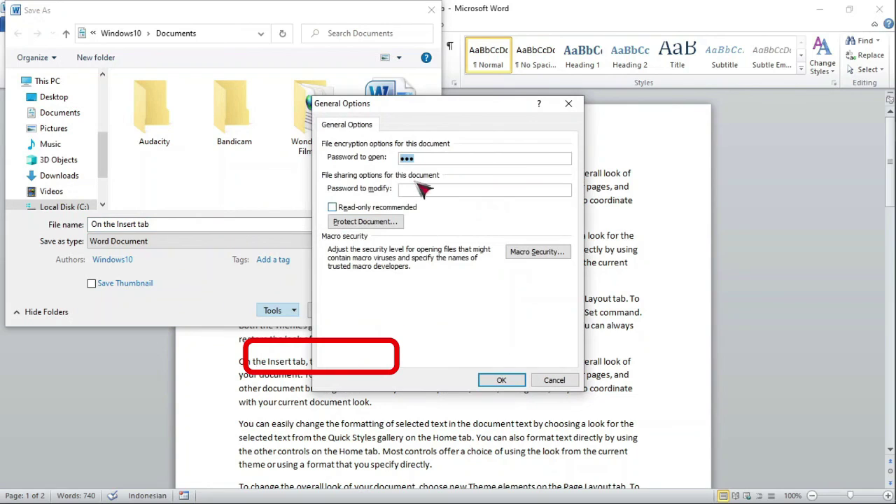
pyautogui.click(418, 189)
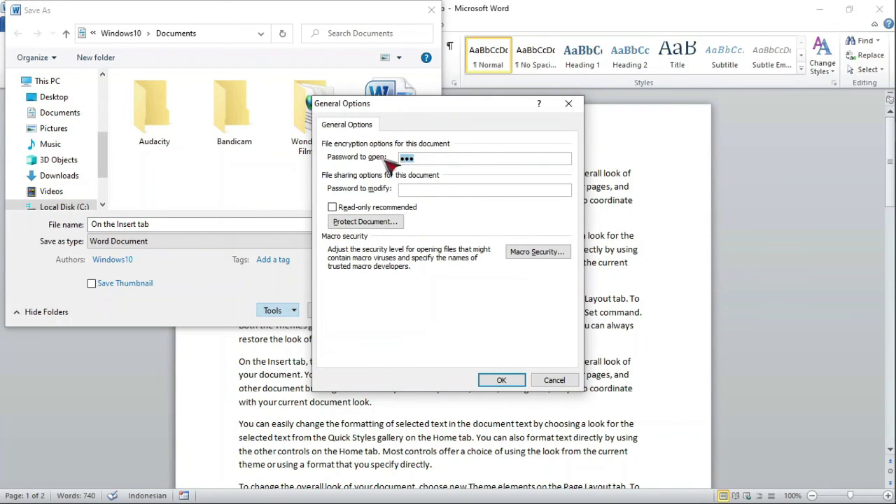
pyautogui.write('123')
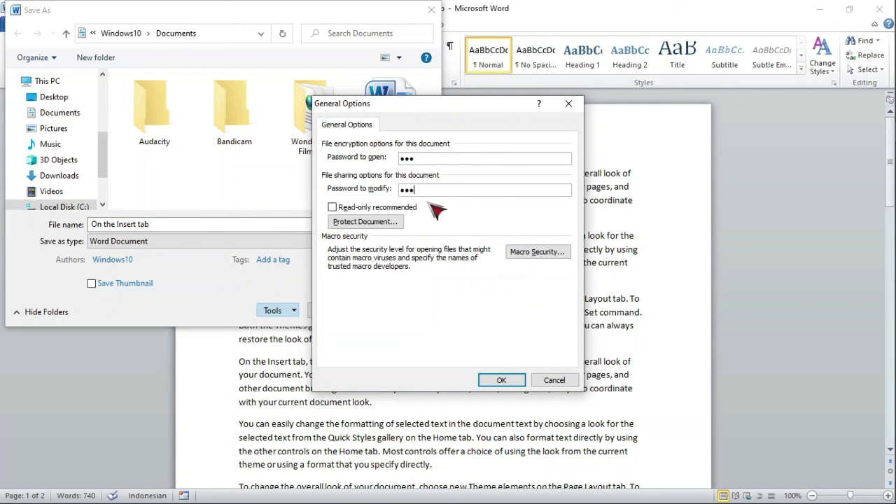
pyautogui.click(512, 382)
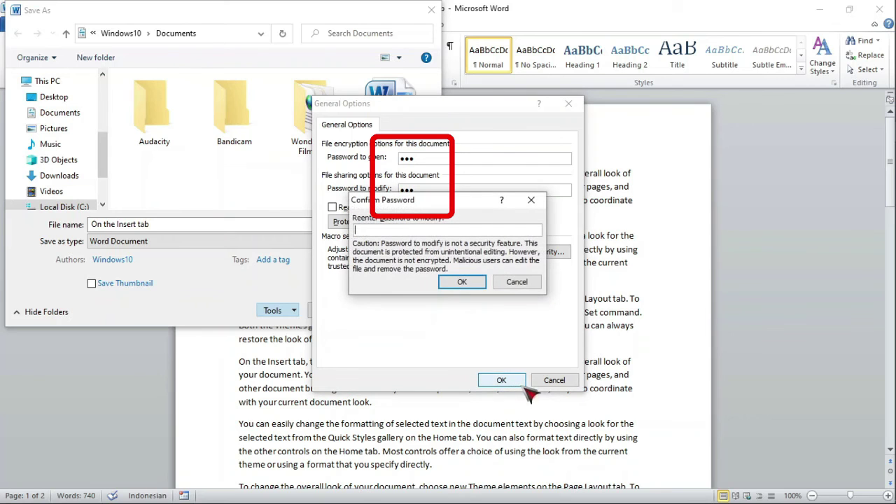
pyautogui.write('123')
pyautogui.click(462, 283)
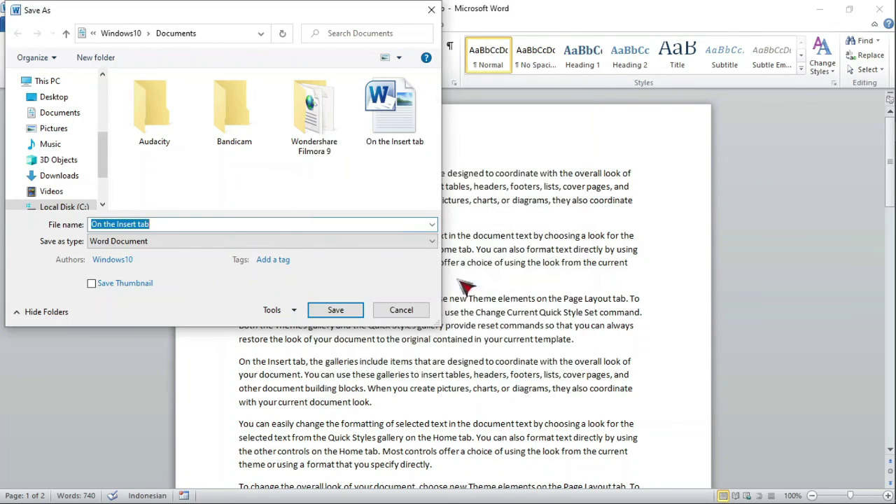
pyautogui.click(347, 310)
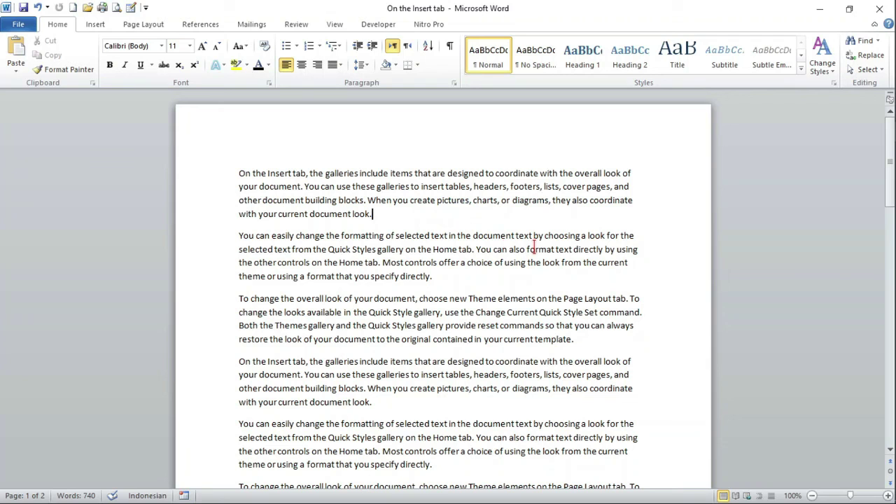
# Fix a password mismatch by re-confirming both the open and modify passwords, then save the file
pyautogui.moveTo(894, 287)
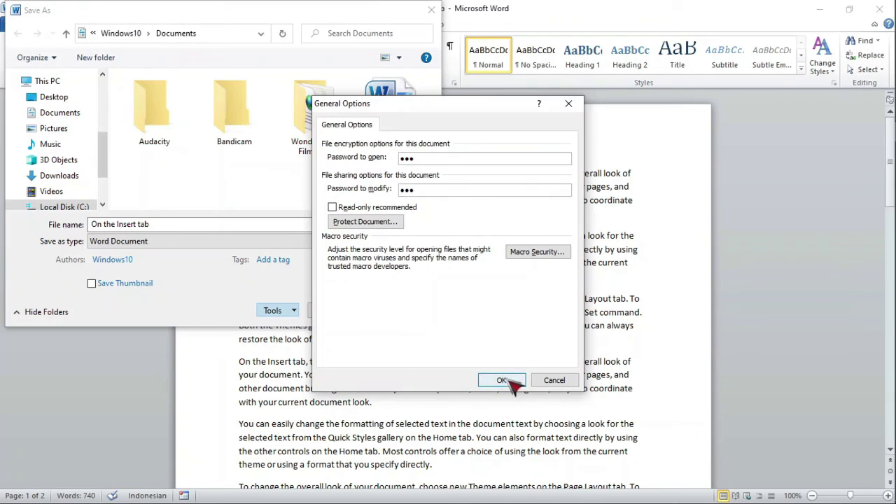
pyautogui.click(509, 380)
pyautogui.write('1')
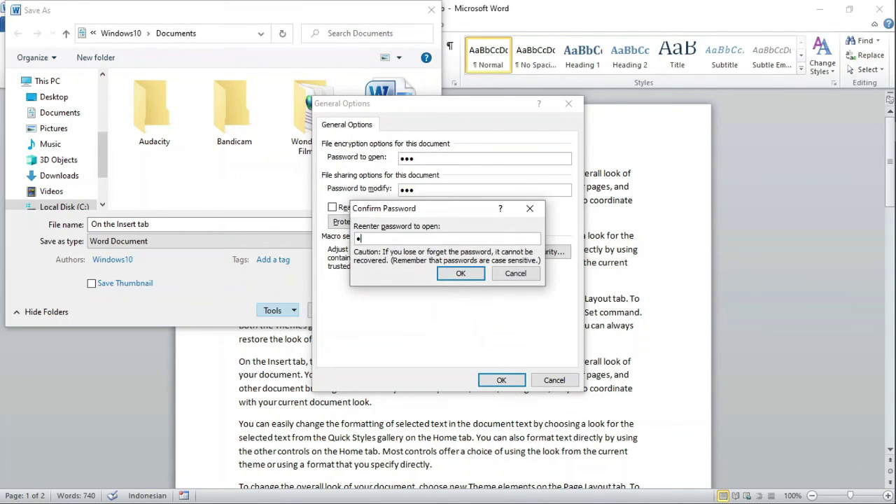
pyautogui.click(468, 275)
pyautogui.click(468, 276)
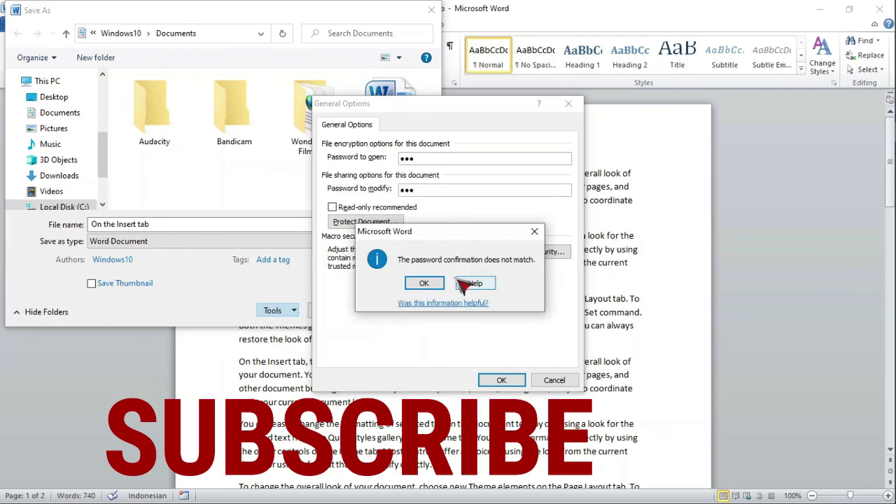
pyautogui.click(435, 283)
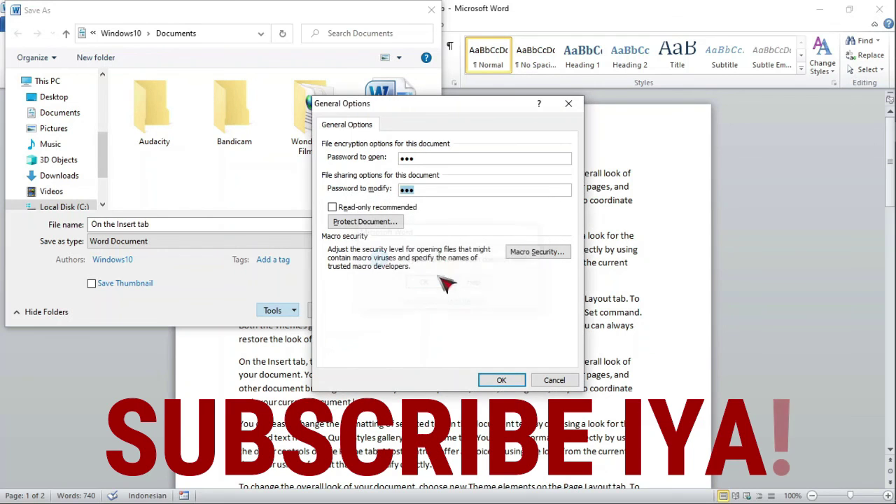
pyautogui.click(509, 381)
pyautogui.write('123')
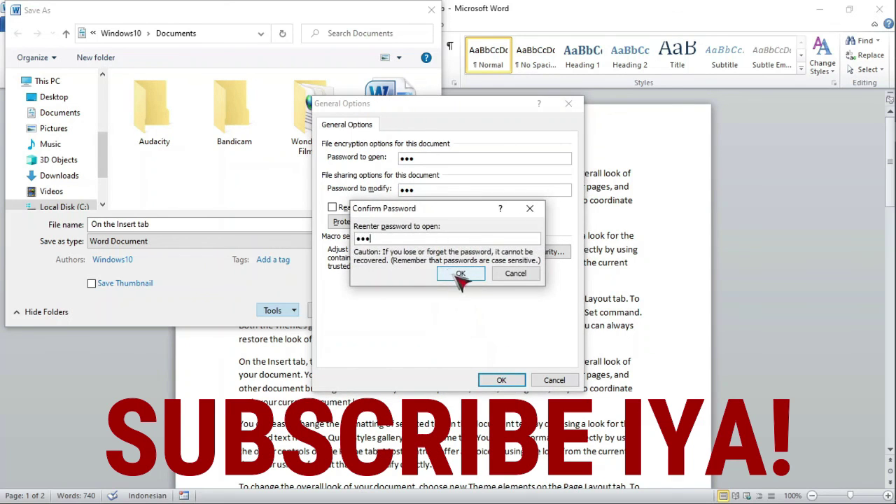
pyautogui.click(459, 275)
pyautogui.write('123')
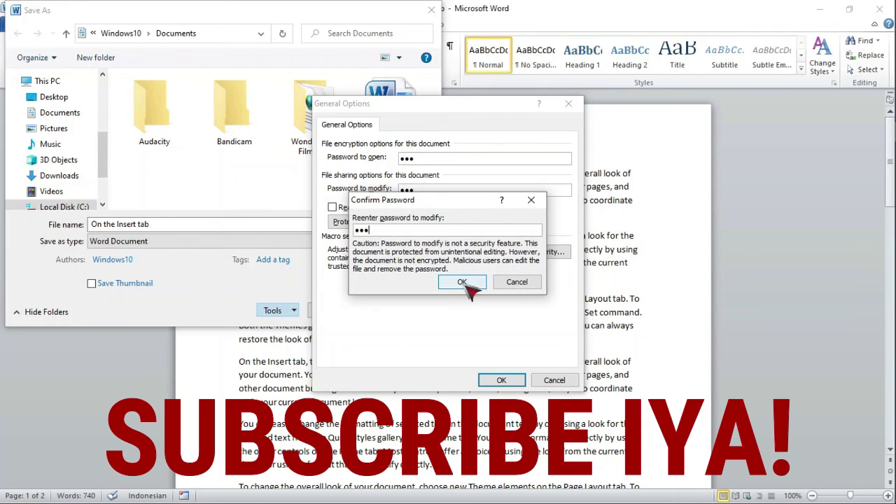
pyautogui.click(464, 283)
pyautogui.click(334, 312)
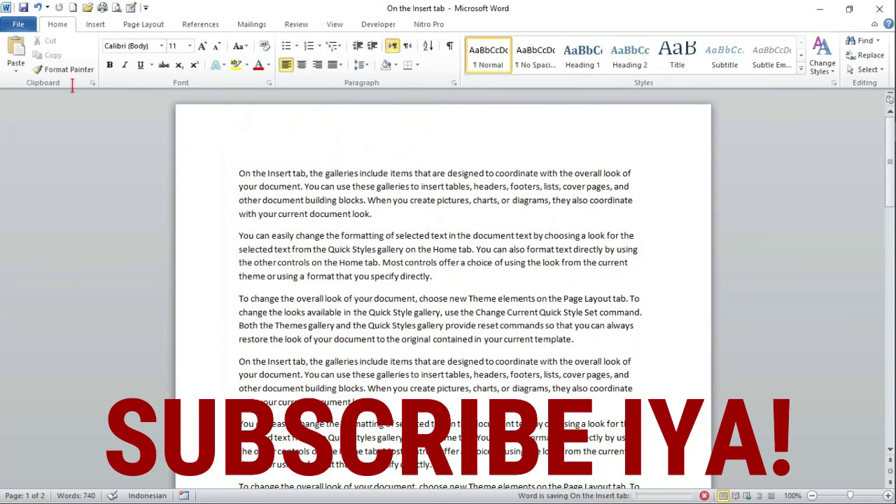
# Reopen General Options from Save As to show the saved passwords
pyautogui.click(18, 23)
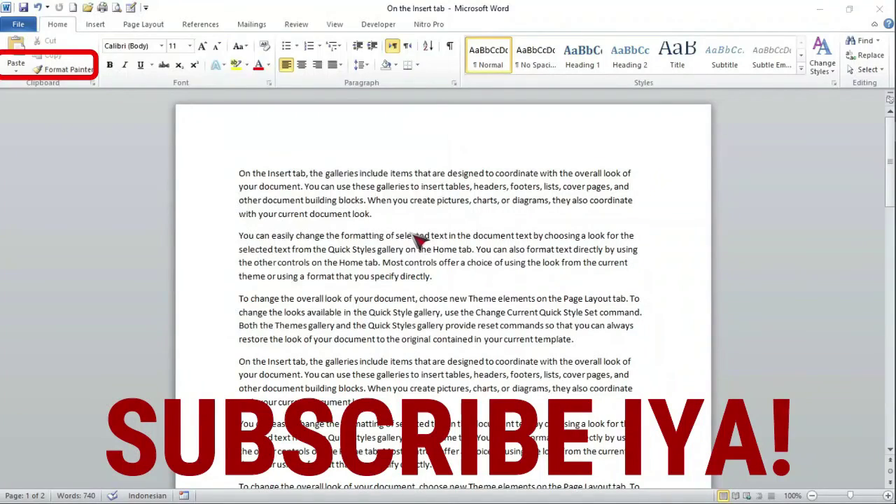
pyautogui.press('F12')
pyautogui.click(294, 310)
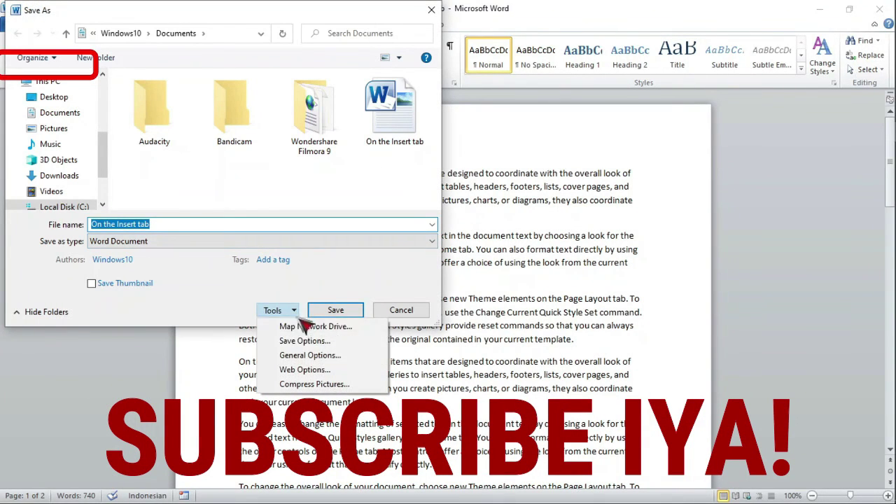
pyautogui.click(313, 359)
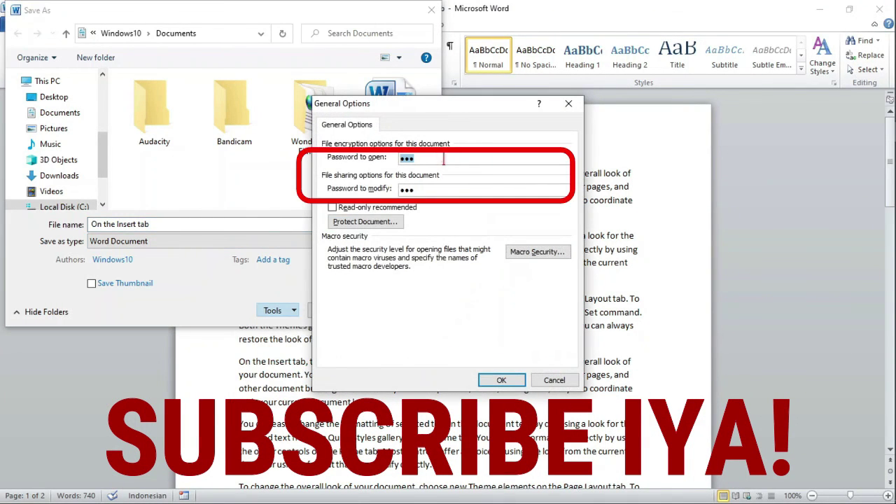